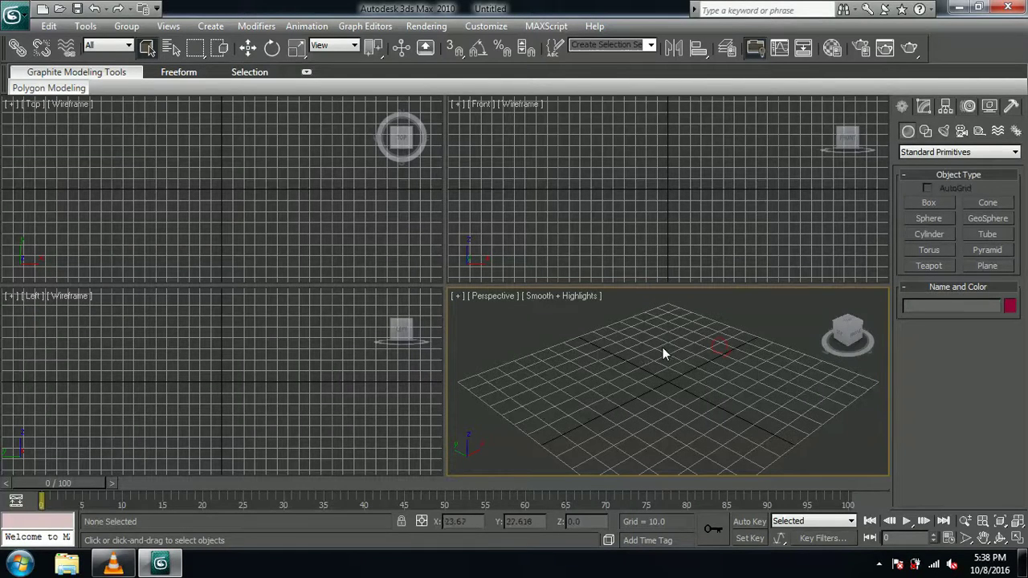
Step: Draw a box at the centre of the grid in a maximized Perspective view, about 8.2 long, 16.1 wide and 10.9 high
key(alt+w)
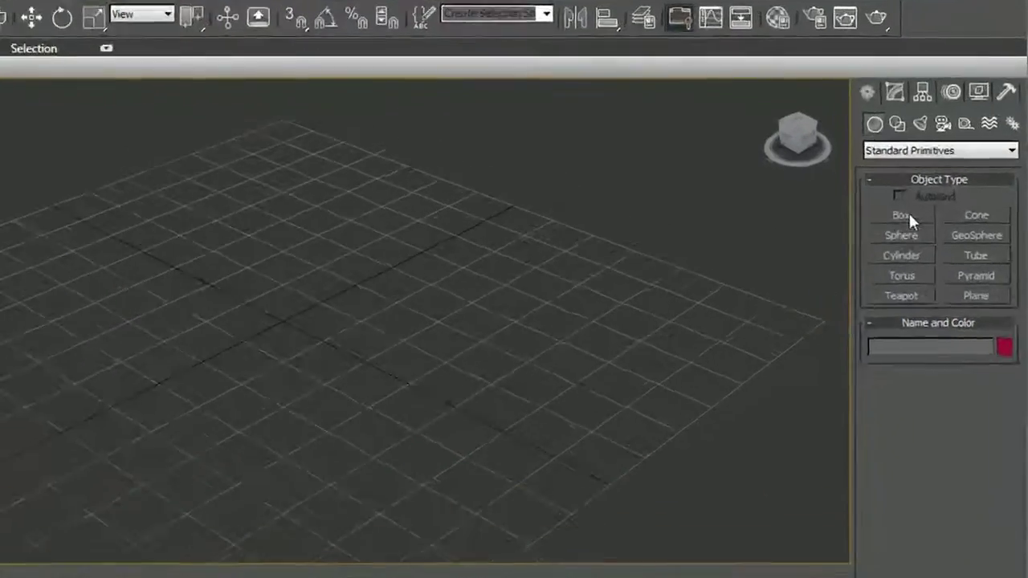
click(906, 216)
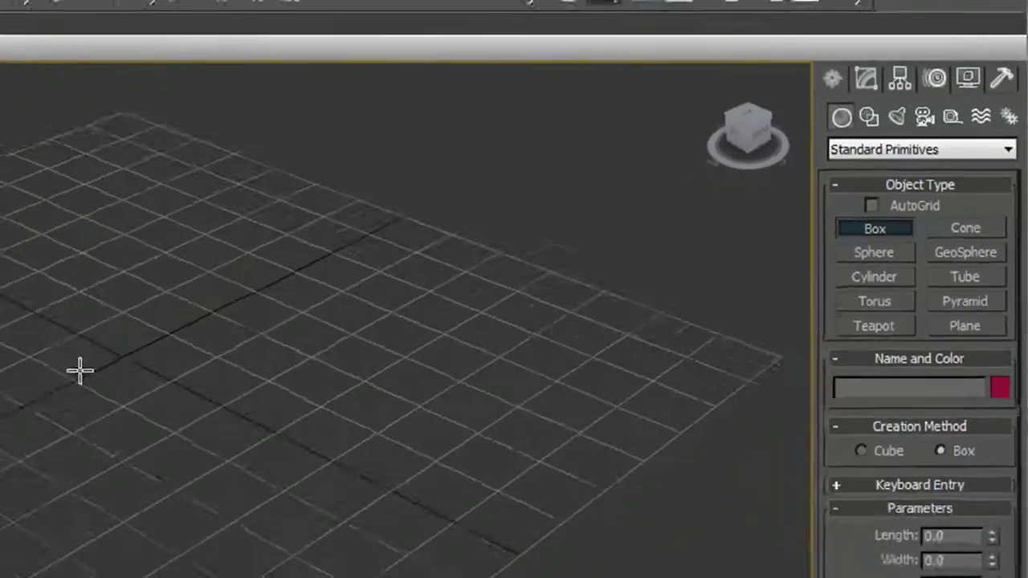
drag(80, 371, 192, 355)
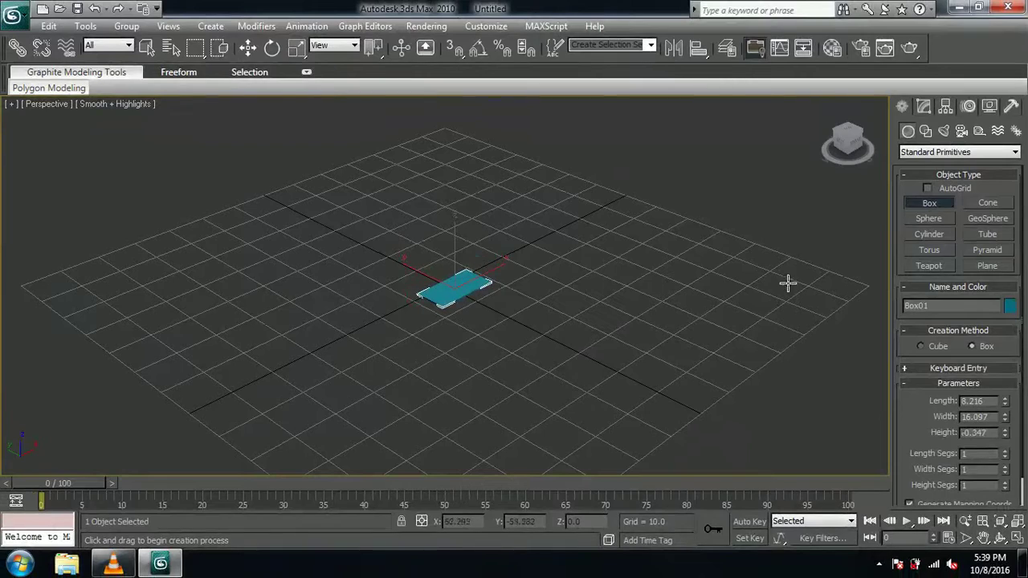
click(619, 234)
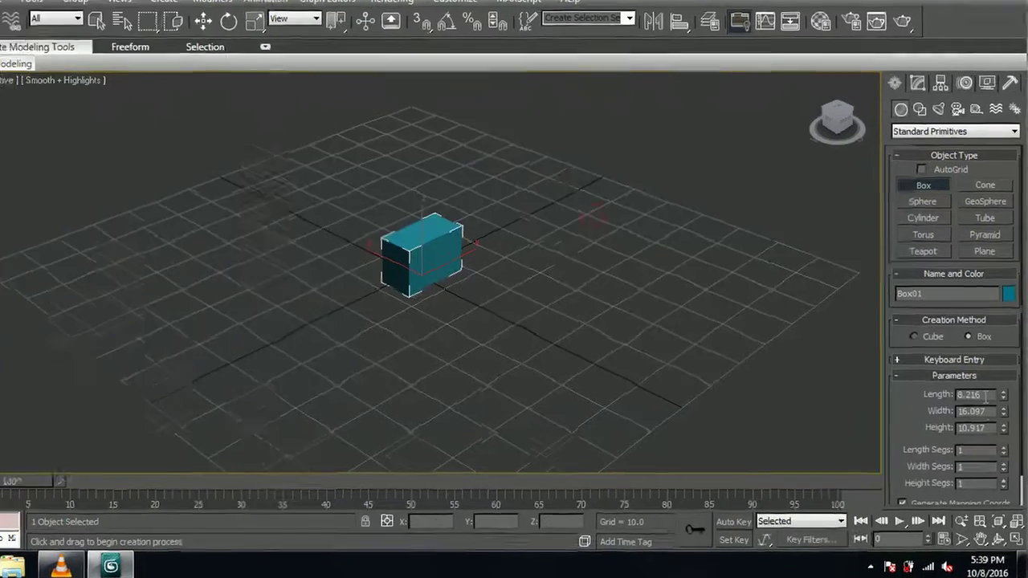
Step: Set the box's length to 5, width to 7 and height to 8
double_click(986, 394)
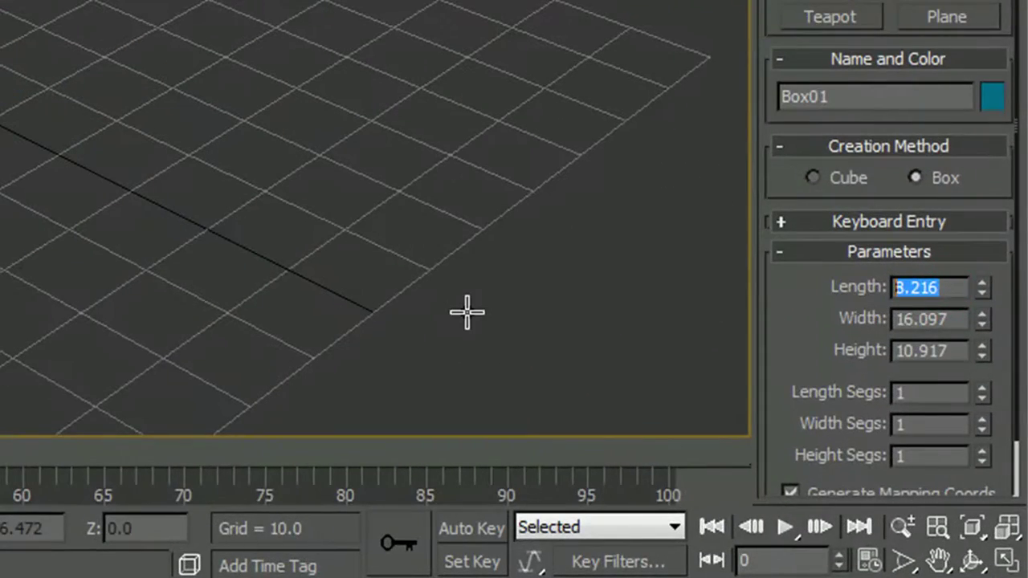
text(5)
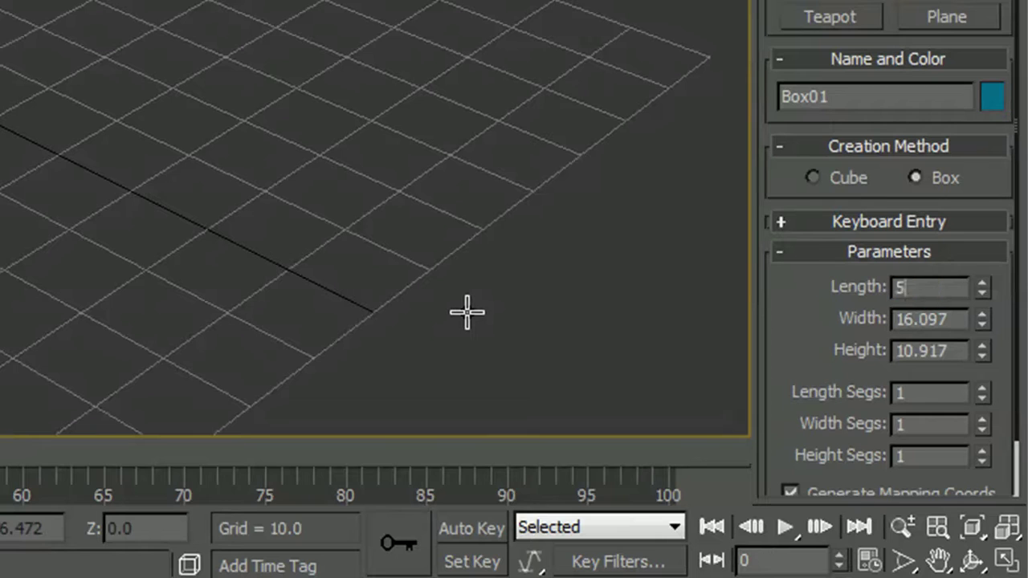
key(Tab)
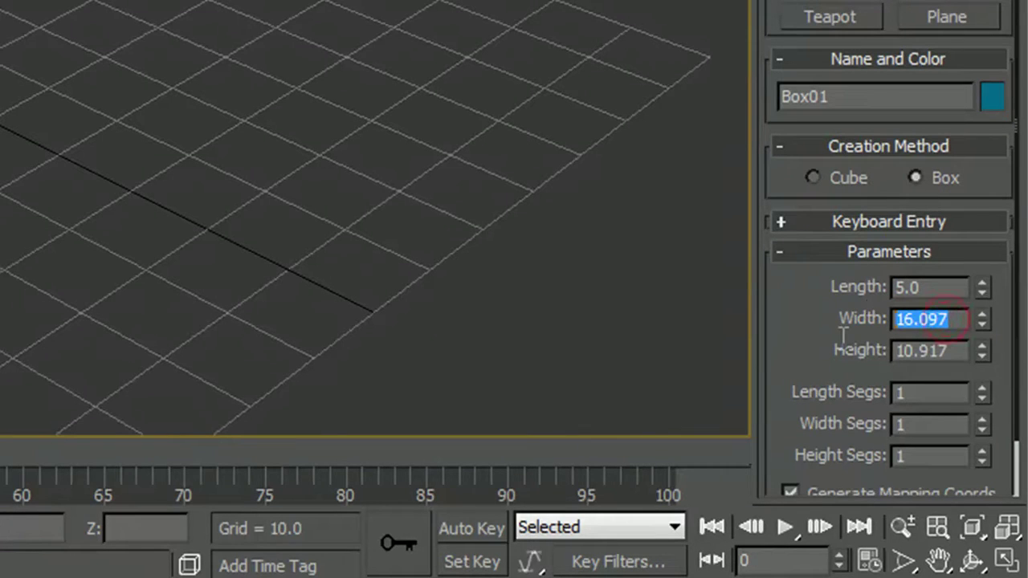
text(7)
key(Tab)
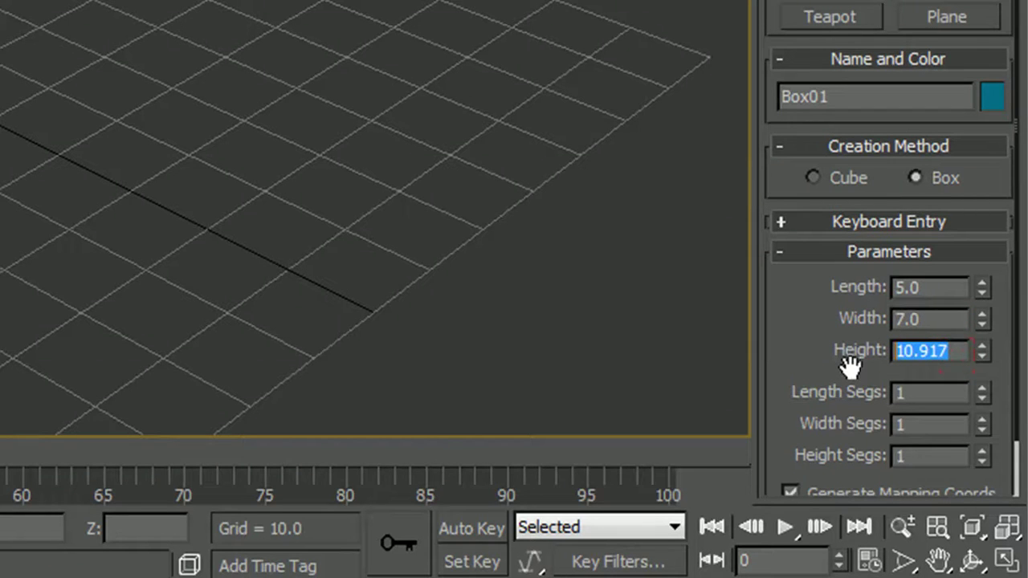
text(8)
key(Return)
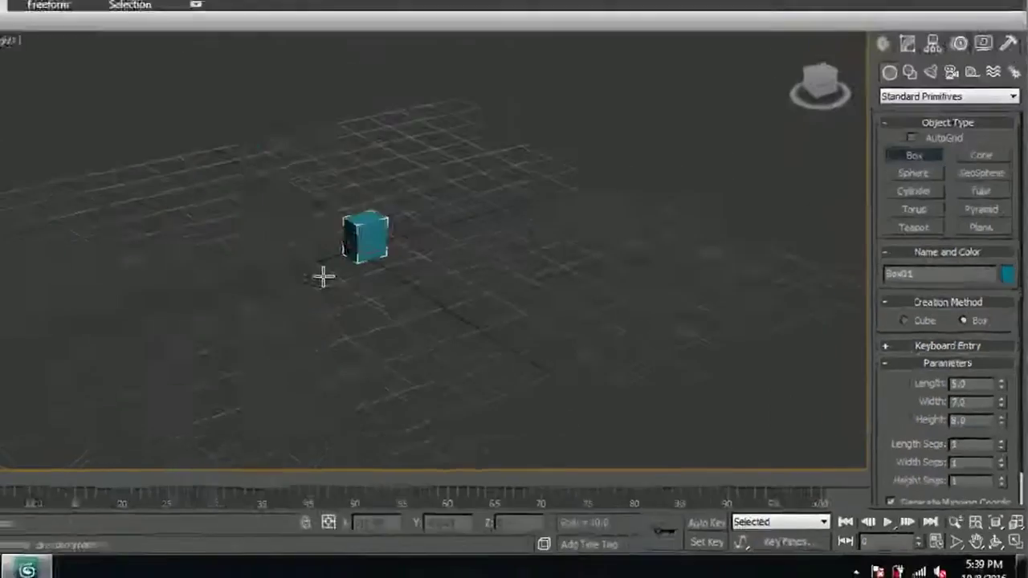
Step: Finish box creation and convert the box to an Editable Poly
middle_drag(322, 276, 431, 313)
scroll(417, 336, up, 2)
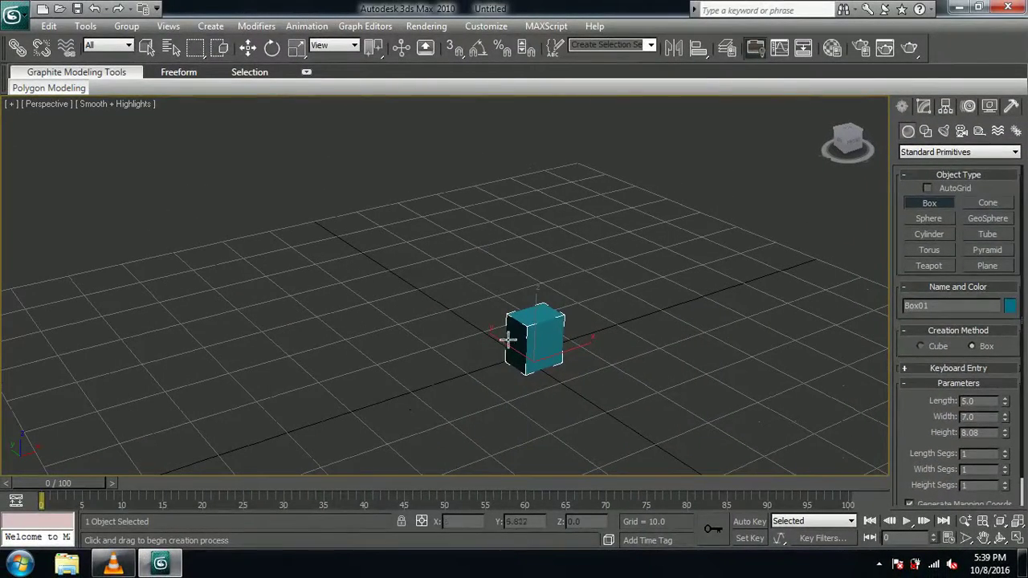
right_click(509, 339)
right_click(527, 340)
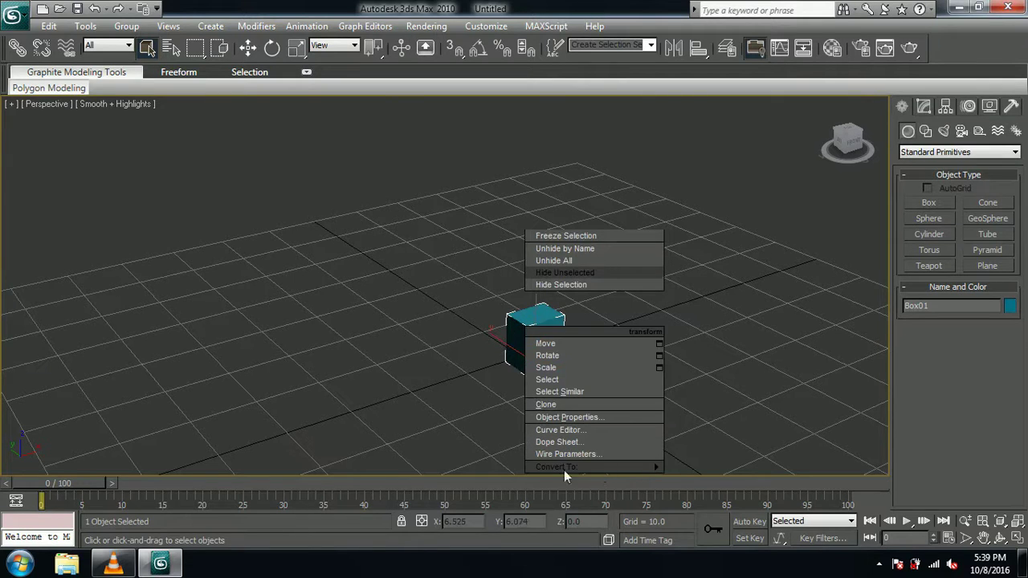
mouse_move(594, 467)
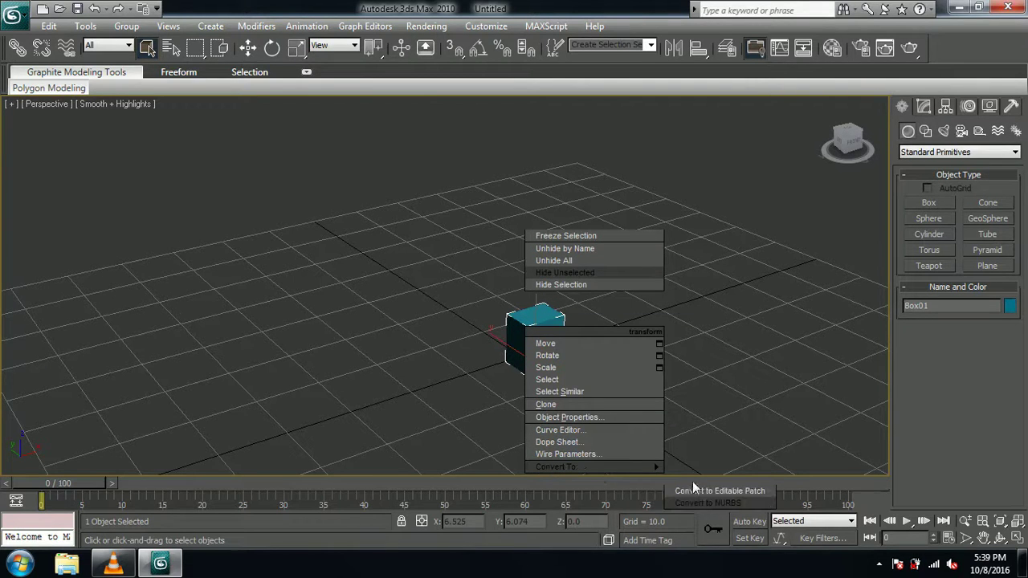
click(753, 478)
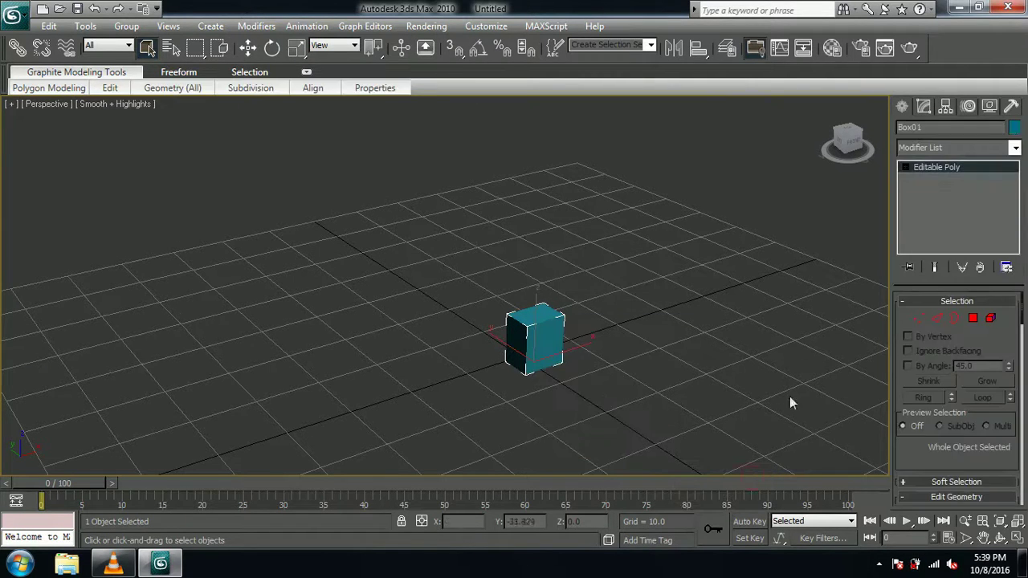
Step: Enter the Edge sub-object level of the box and display it in the Left view with edged faces
click(906, 167)
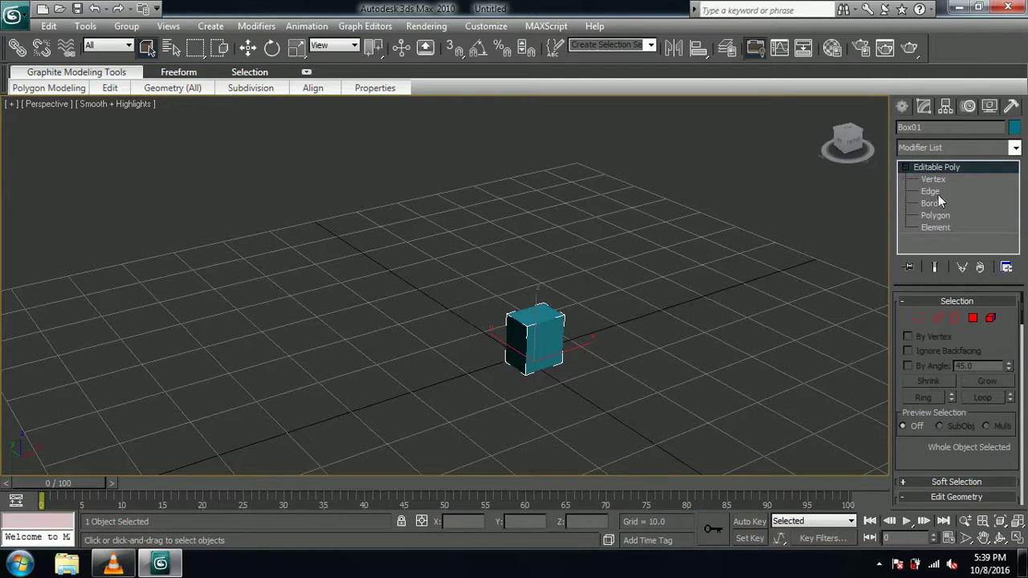
click(935, 193)
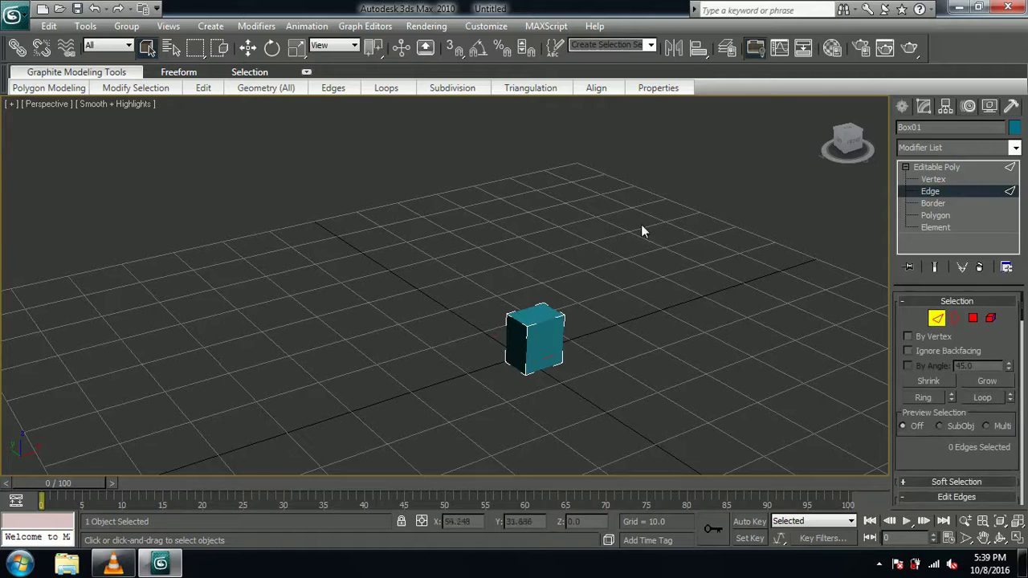
key(l)
scroll(599, 289, up, 3)
middle_drag(583, 325, 554, 250)
scroll(554, 281, up, 3)
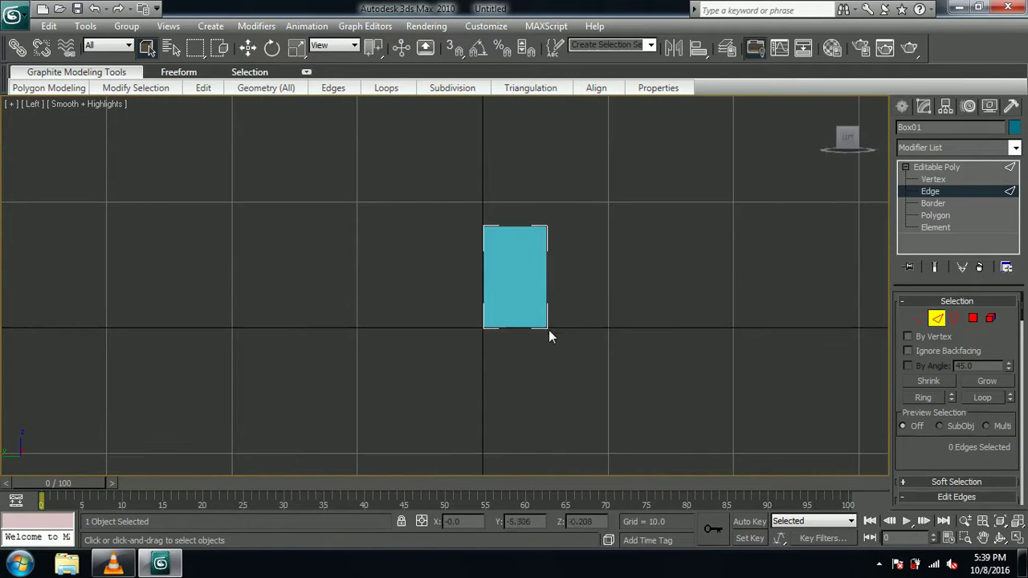
middle_drag(567, 314, 578, 337)
key(F4)
middle_drag(604, 263, 596, 279)
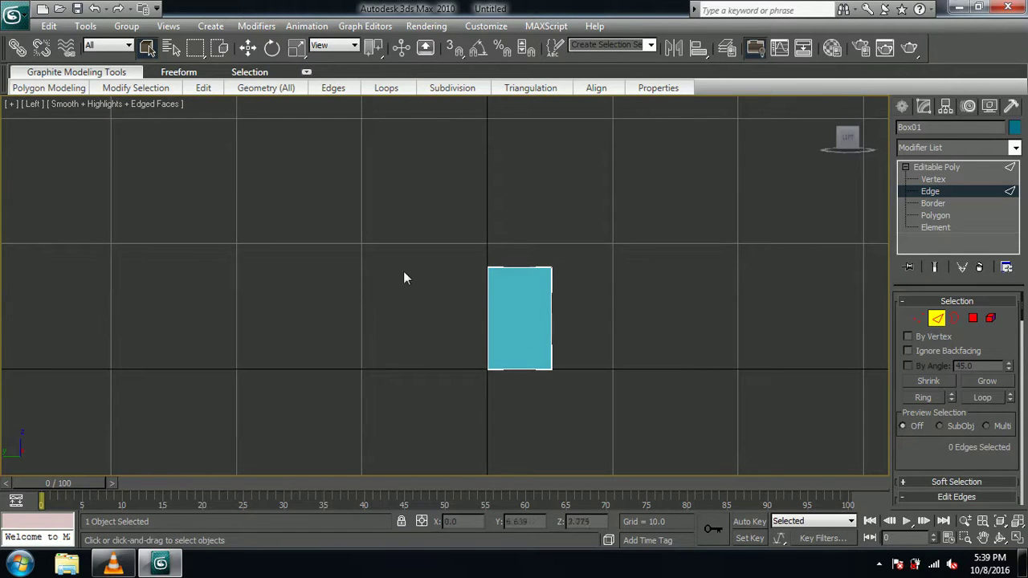
Step: Connect the box's vertical edges with 1 segment and a slide of 21
drag(538, 317, 681, 340)
drag(931, 464, 932, 273)
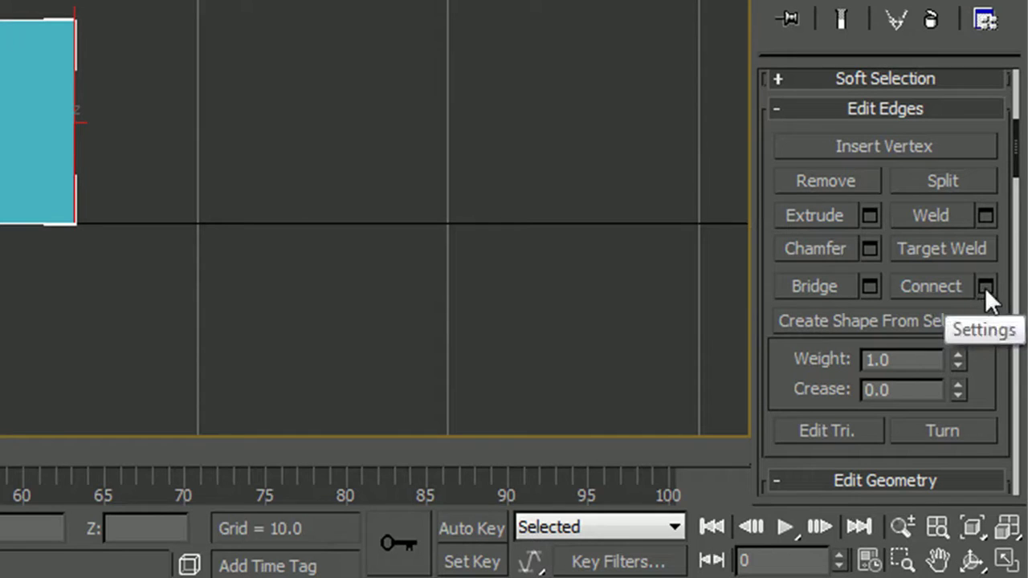
click(984, 288)
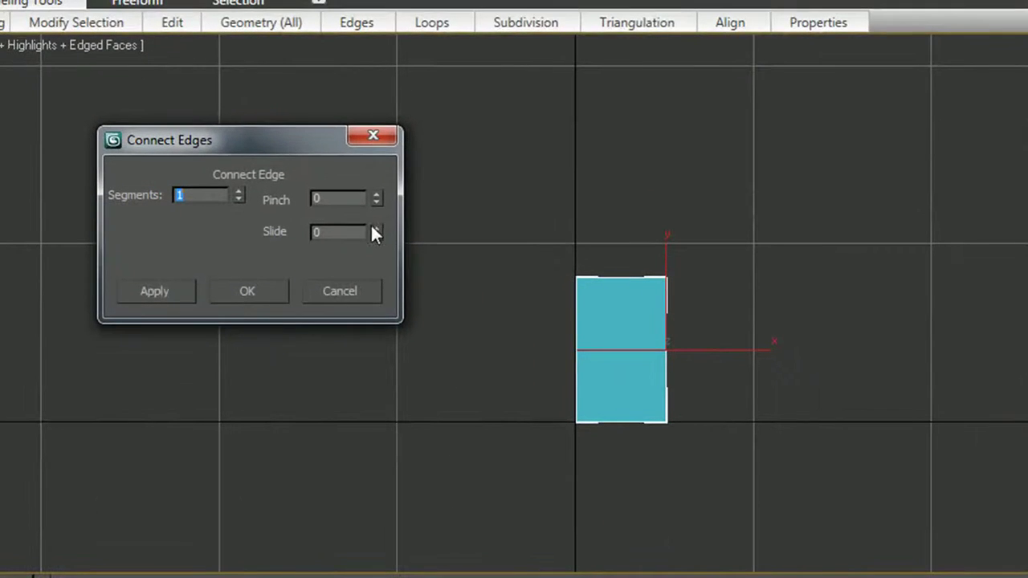
drag(376, 234, 384, 190)
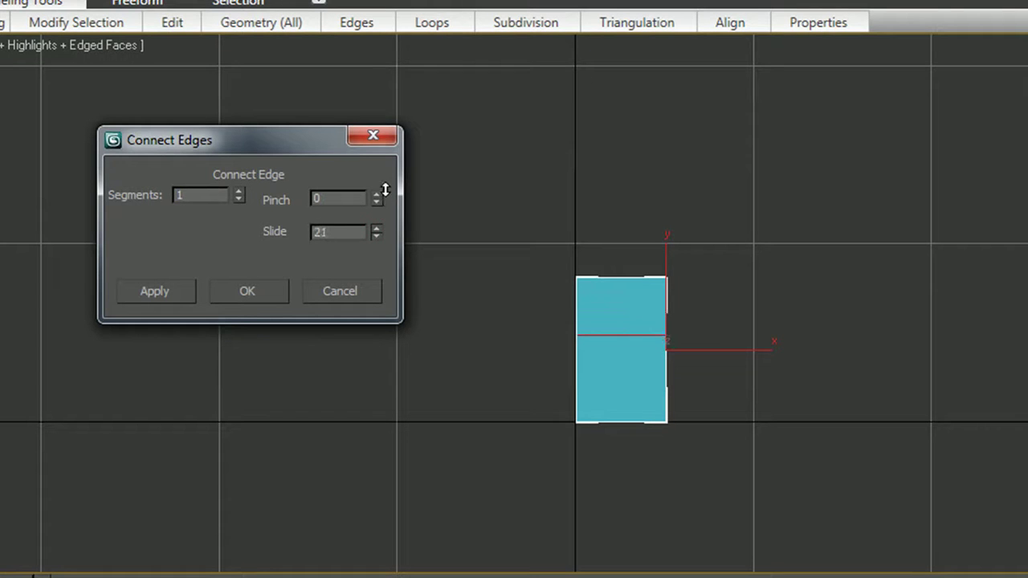
click(267, 291)
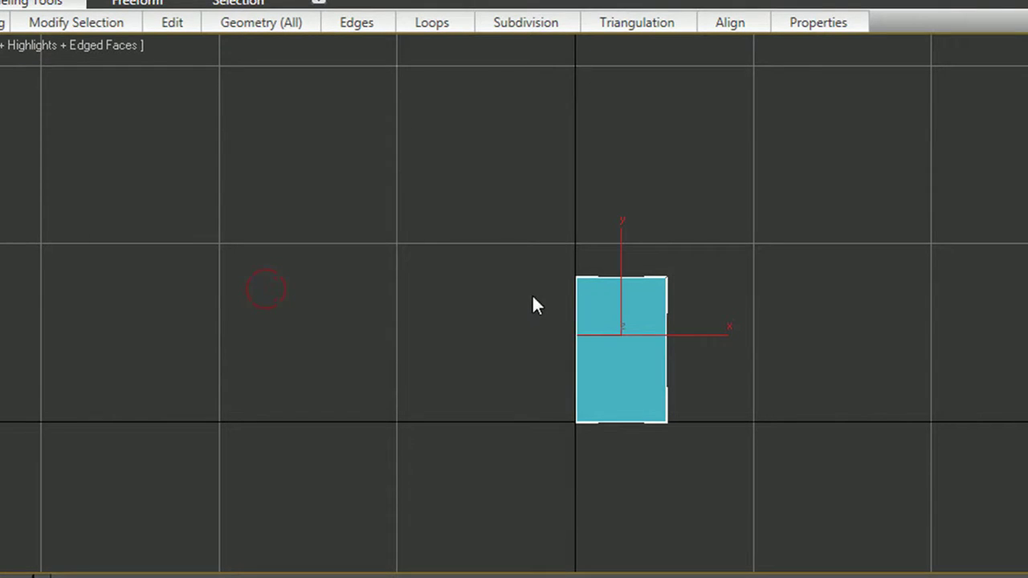
Step: Bevel the two upper polygons on the box's opposite ends as a group, with height 10 and outline amount -1
key(p)
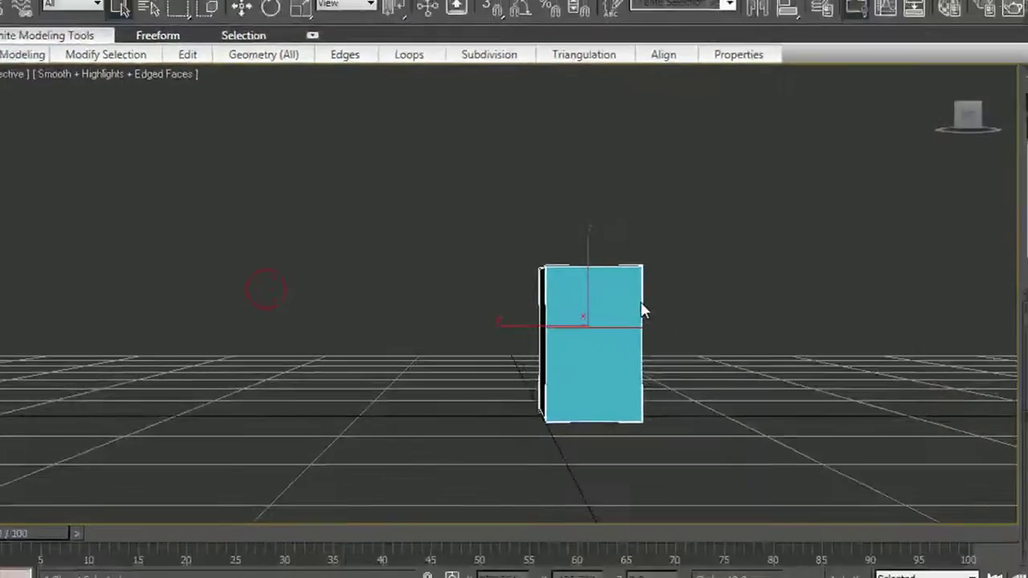
alt+middle_drag(817, 305, 725, 321)
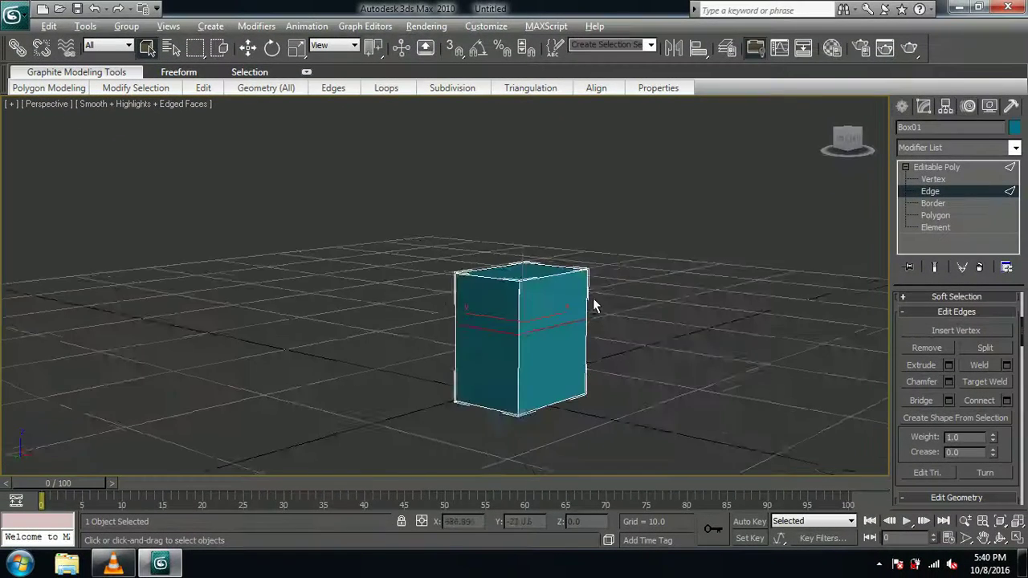
click(947, 215)
alt+middle_drag(777, 279, 750, 294)
click(489, 317)
alt+middle_drag(525, 314, 510, 349)
ctrl+click(490, 337)
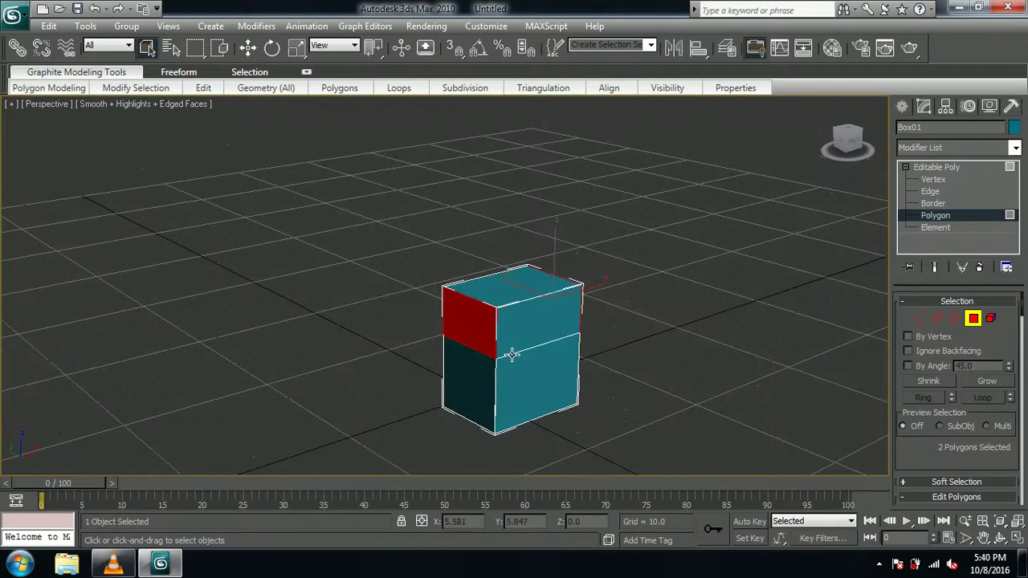
drag(938, 462, 934, 297)
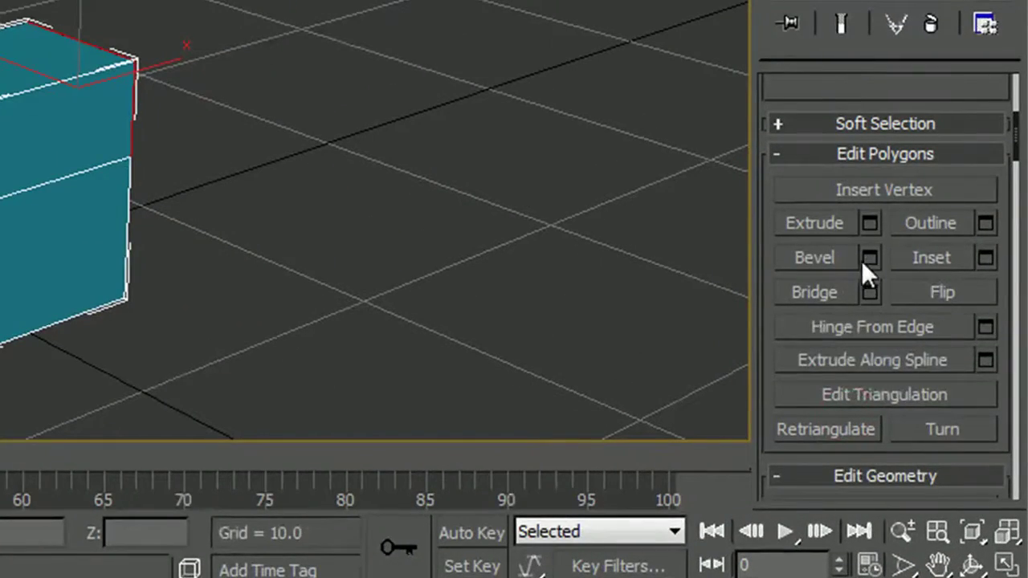
click(868, 258)
alt+middle_drag(430, 215, 158, 146)
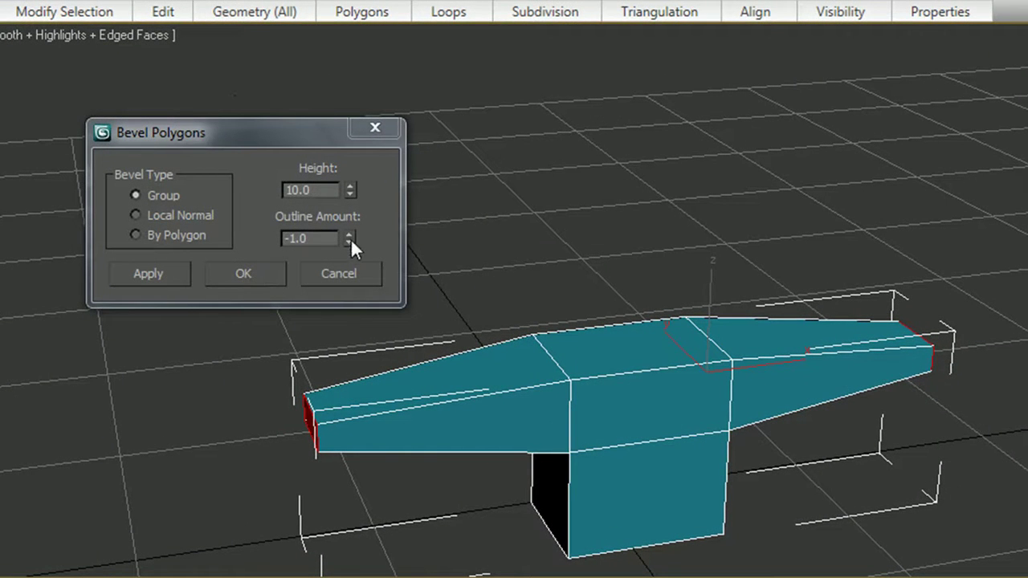
click(270, 274)
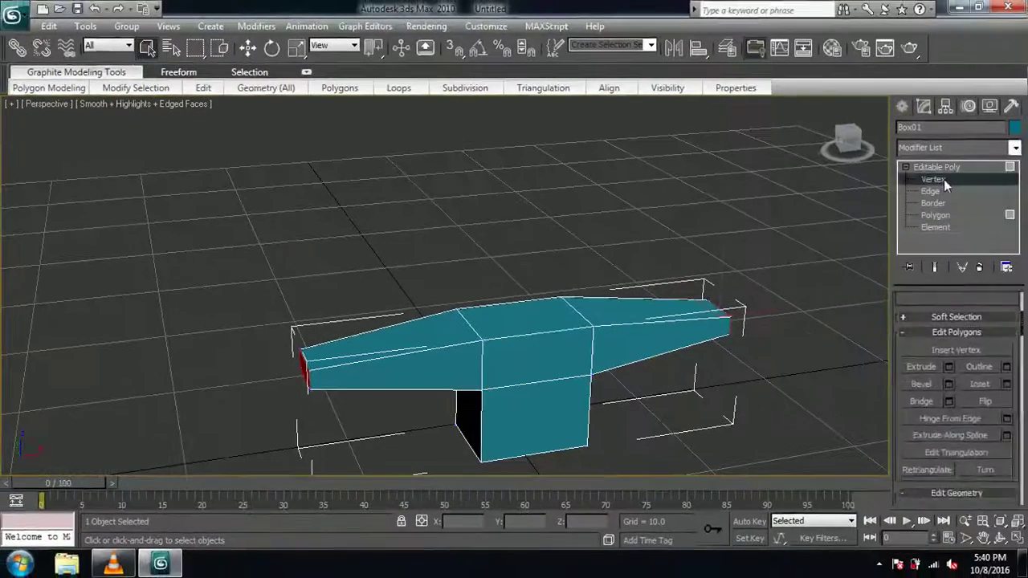
Step: Raise the outer end vertices of both bevelled arms by about 3.3 units in the Front view
click(933, 179)
key(f)
scroll(514, 208, up, 5)
scroll(515, 215, up, 4)
middle_drag(515, 235, 491, 242)
drag(221, 253, 346, 395)
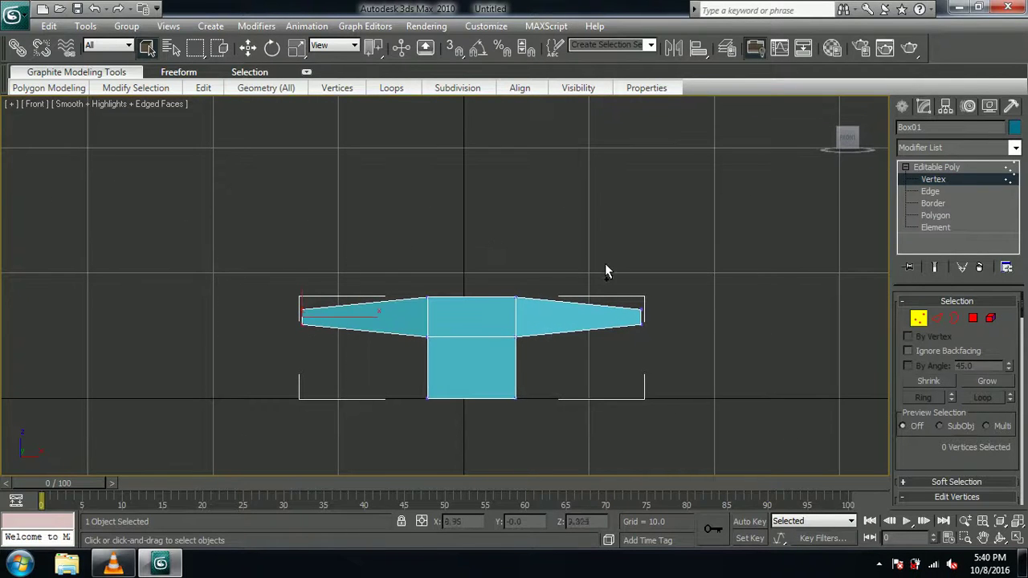
ctrl+drag(676, 392, 676, 392)
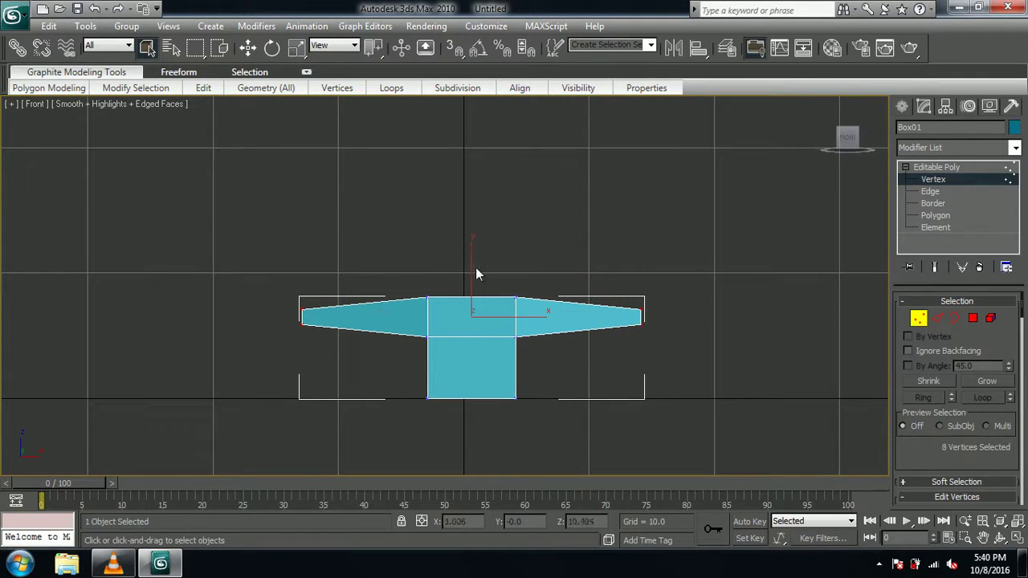
click(247, 48)
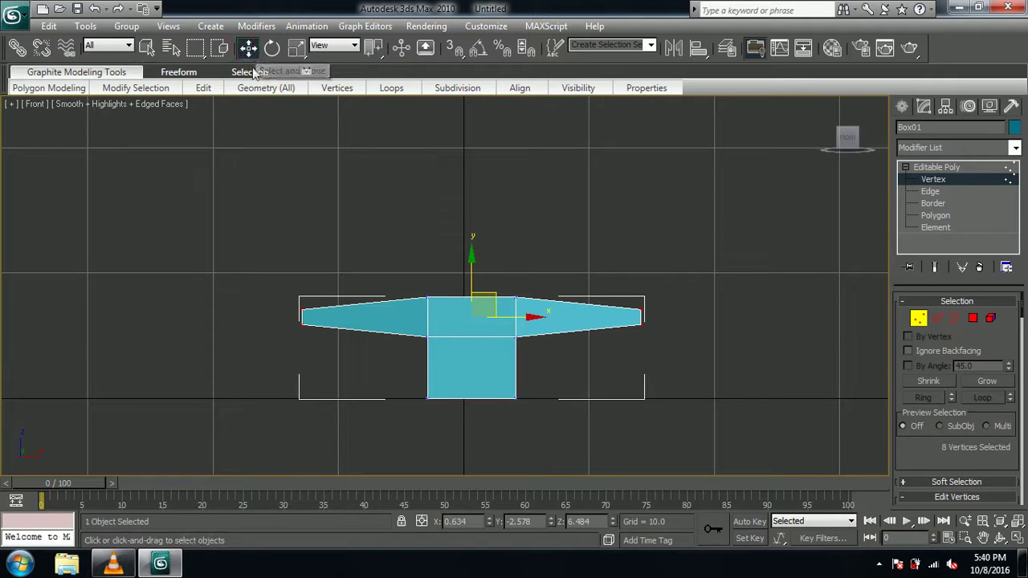
drag(478, 257, 479, 228)
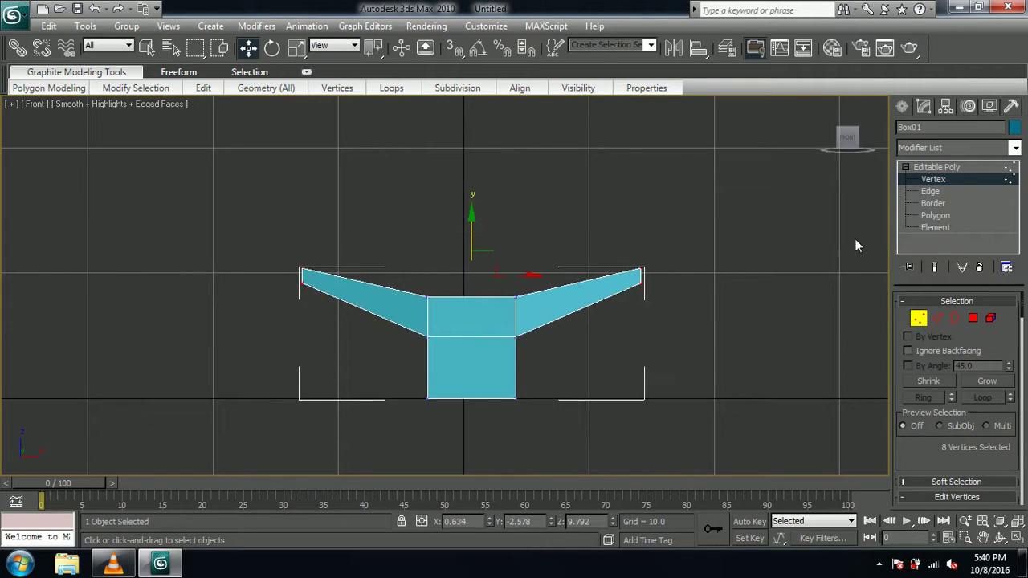
Step: Bevel the end polygons of both arms outward again as a group, with height 10 and outline amount -0.1
click(948, 215)
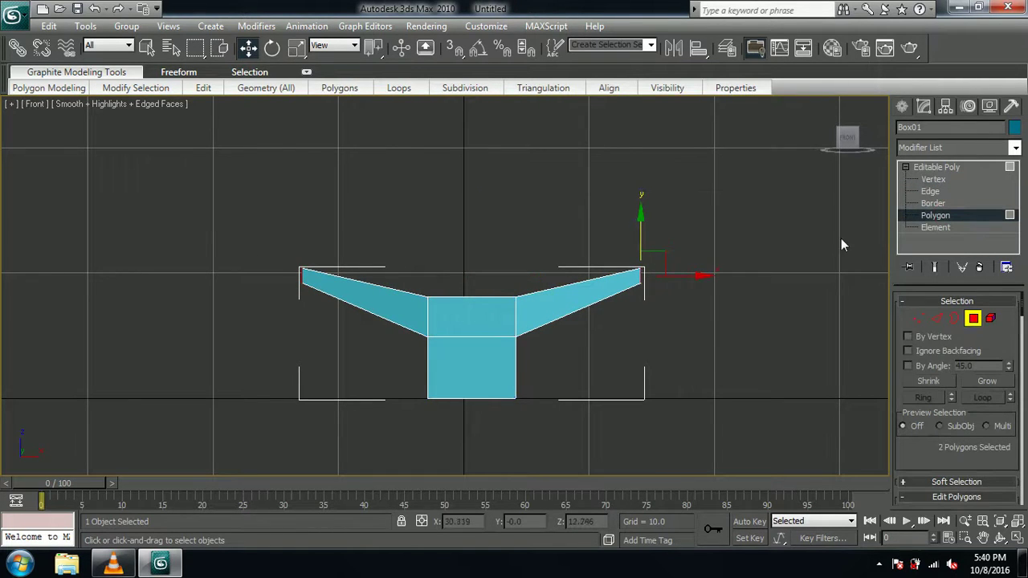
key(p)
alt+middle_drag(680, 306, 709, 360)
scroll(949, 440, down, 5)
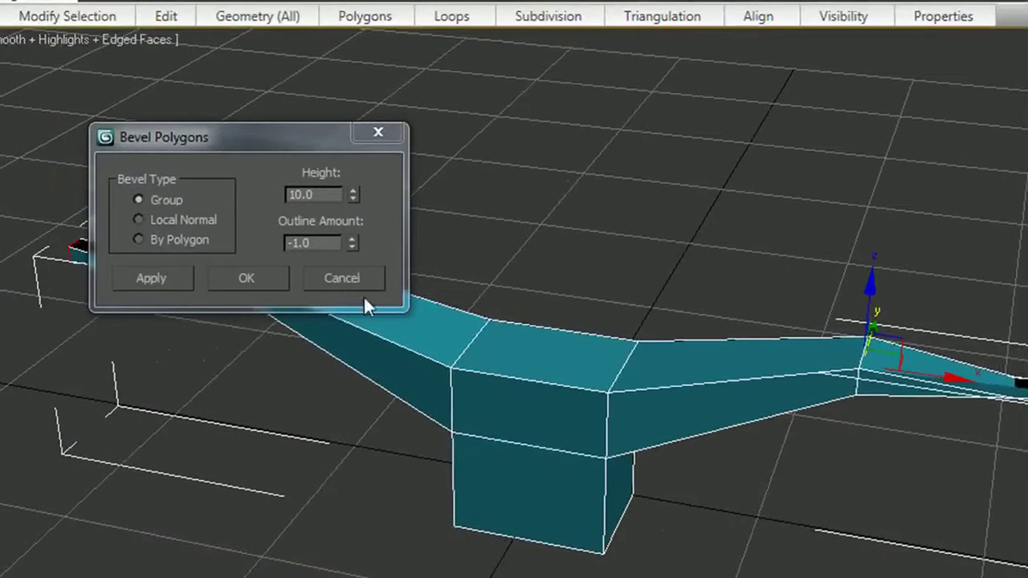
drag(352, 244, 374, 135)
mouse_move(667, 305)
alt+middle_down()
mouse_move(663, 291)
mouse_move(650, 299)
alt+middle_up()
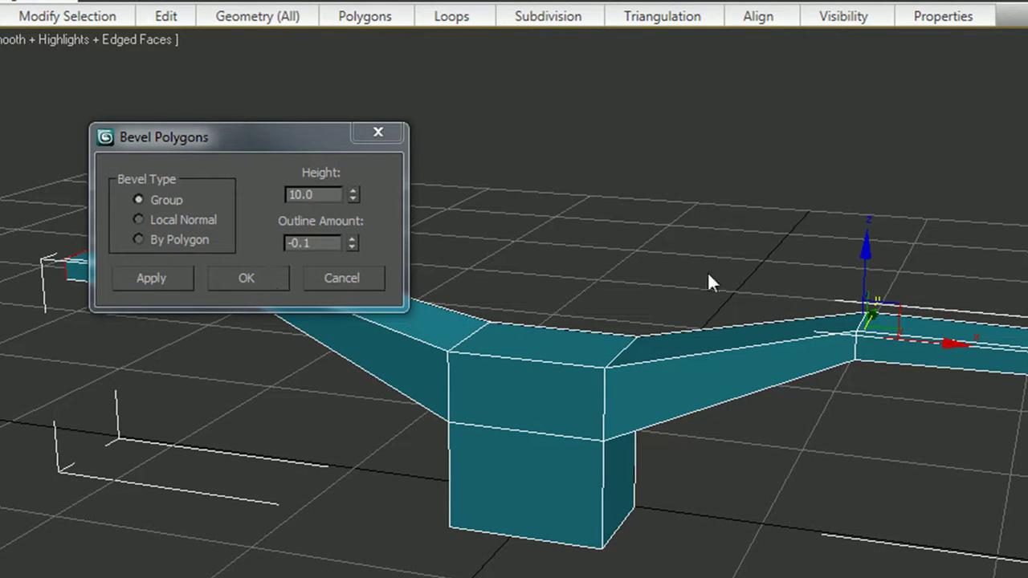
click(277, 278)
alt+middle_drag(853, 289, 825, 297)
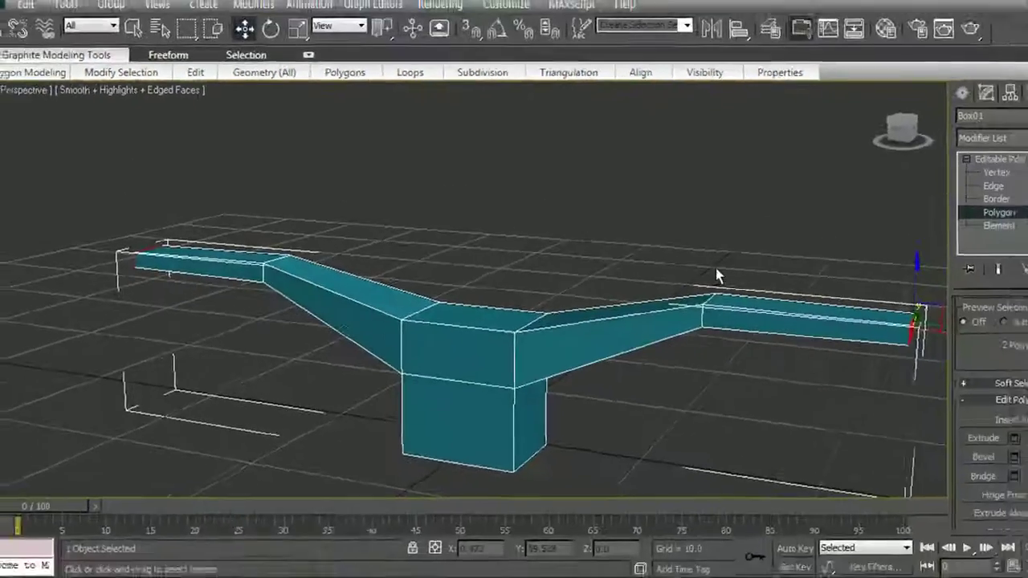
Step: Raise the outer end vertices of both arms by about 10 units in the Front view
key(f)
scroll(619, 245, up, 3)
middle_drag(640, 269, 641, 294)
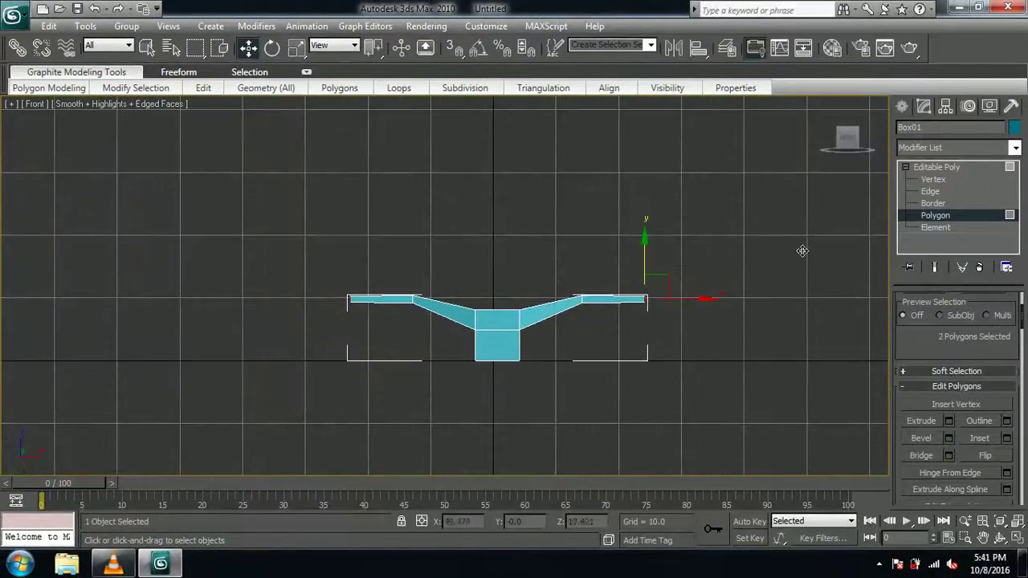
click(936, 180)
drag(625, 231, 698, 337)
ctrl+drag(275, 237, 376, 368)
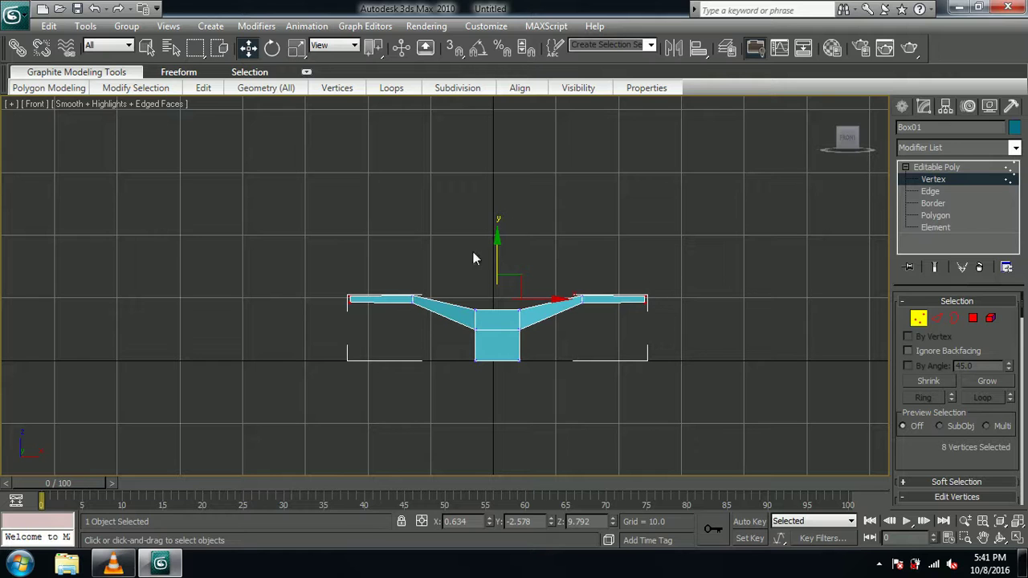
drag(496, 241, 500, 181)
click(518, 271)
Step: Lower the central box's top vertices between the two arms by about 1 unit
scroll(516, 276, up, 5)
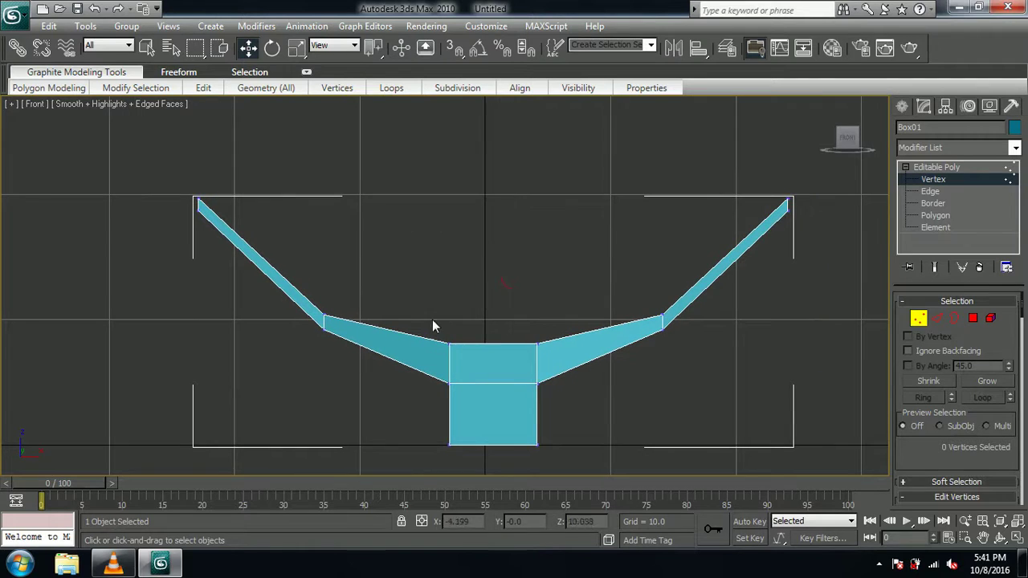
drag(441, 321, 551, 364)
drag(490, 291, 495, 307)
click(576, 247)
drag(803, 209, 806, 202)
click(649, 198)
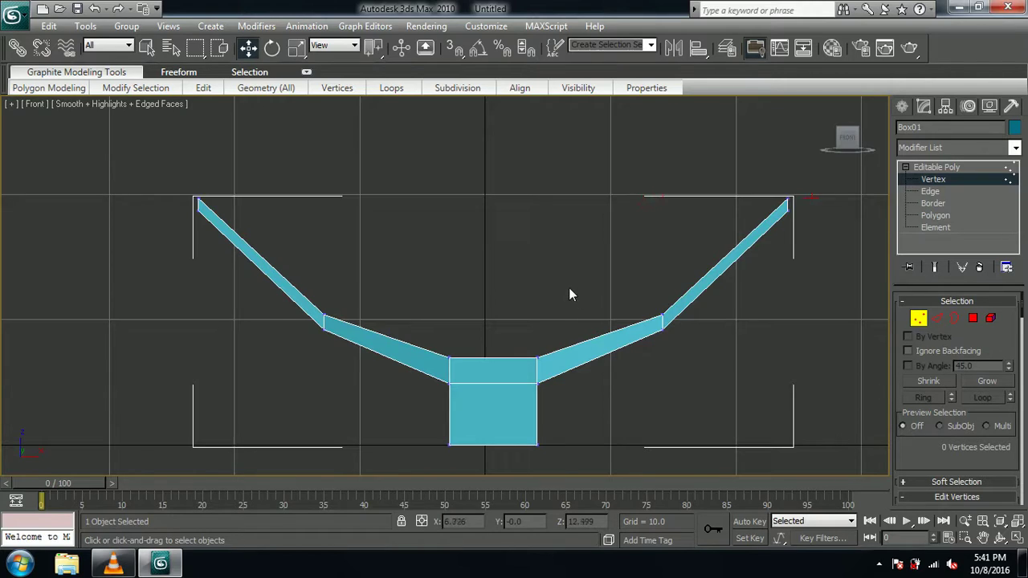
Step: Bevel the central box's top polygon as a group, with height 0.9 and outline amount -1.12
key(p)
alt+middle_drag(576, 264, 611, 257)
click(935, 217)
click(510, 363)
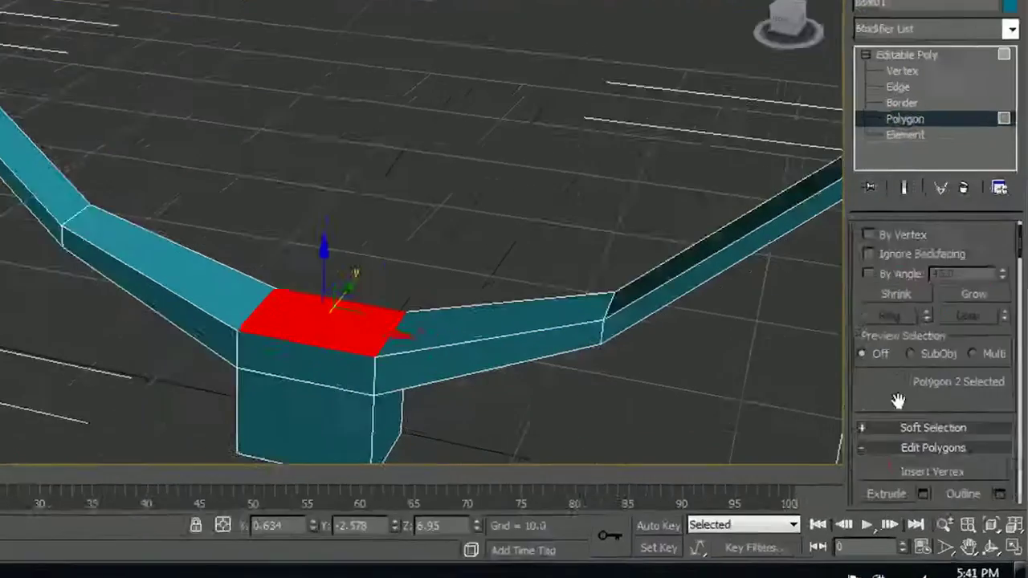
drag(899, 464, 946, 272)
drag(865, 34, 866, 30)
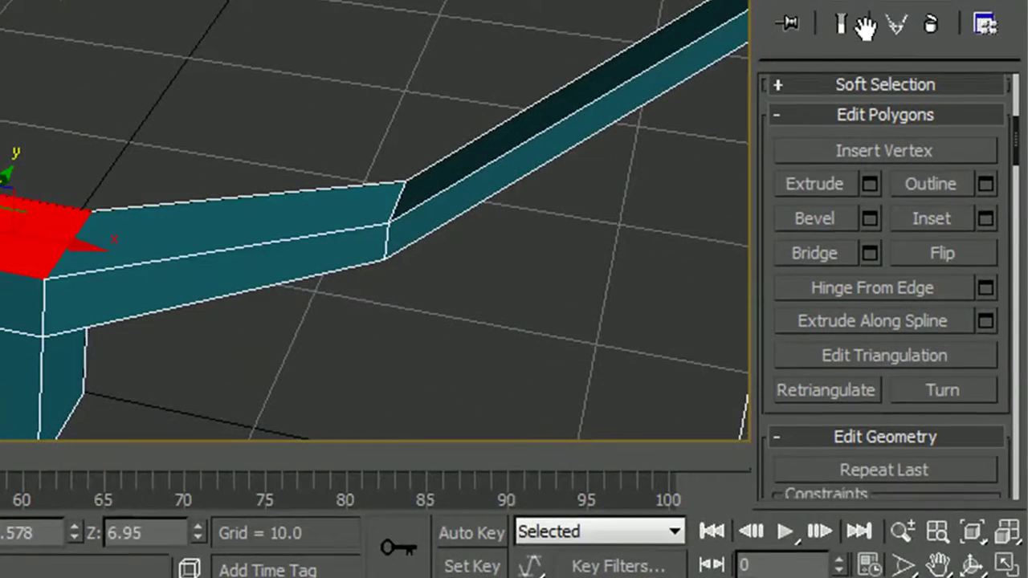
click(871, 221)
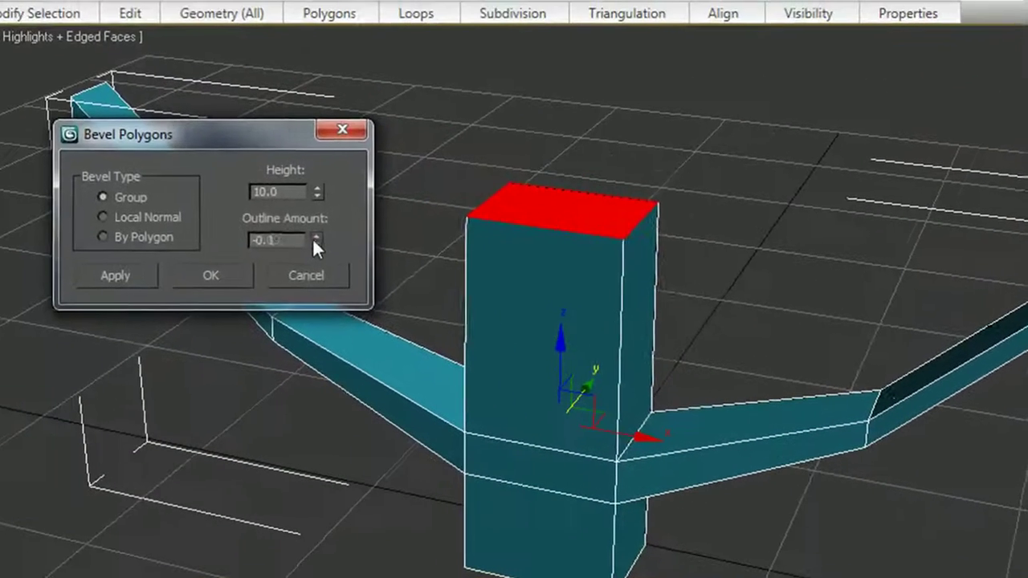
drag(315, 240, 329, 334)
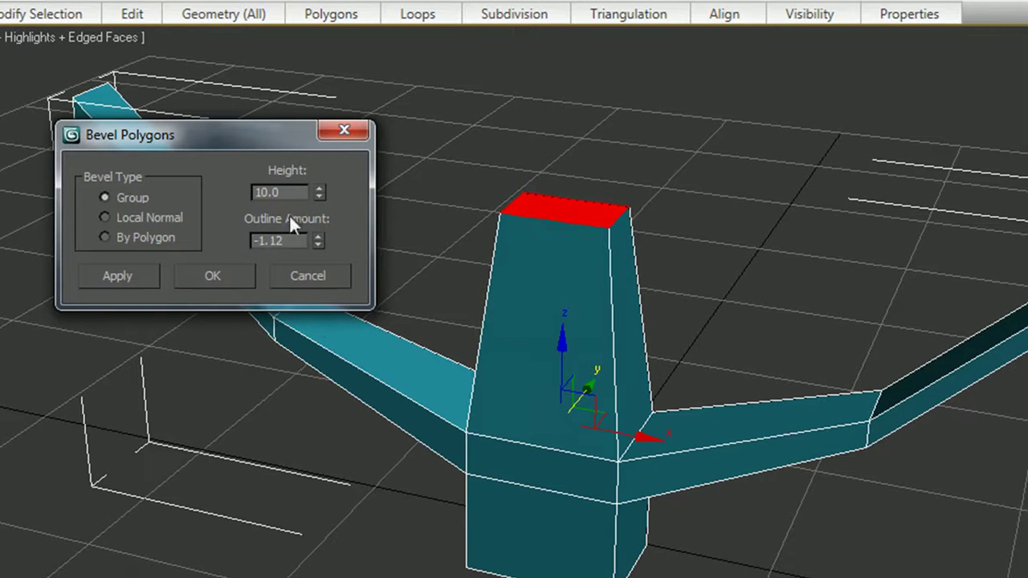
drag(320, 192, 337, 294)
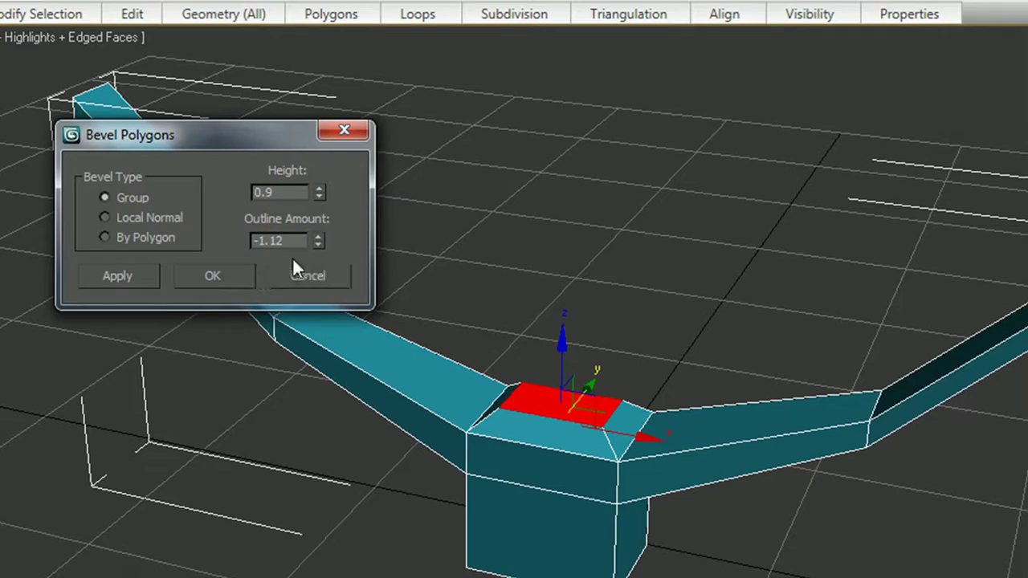
click(222, 280)
Step: Extrude the small top polygon of the central box as a group, with an extrusion height of 1.7
mouse_move(953, 417)
alt+middle_down()
mouse_move(993, 411)
mouse_move(966, 414)
alt+middle_up()
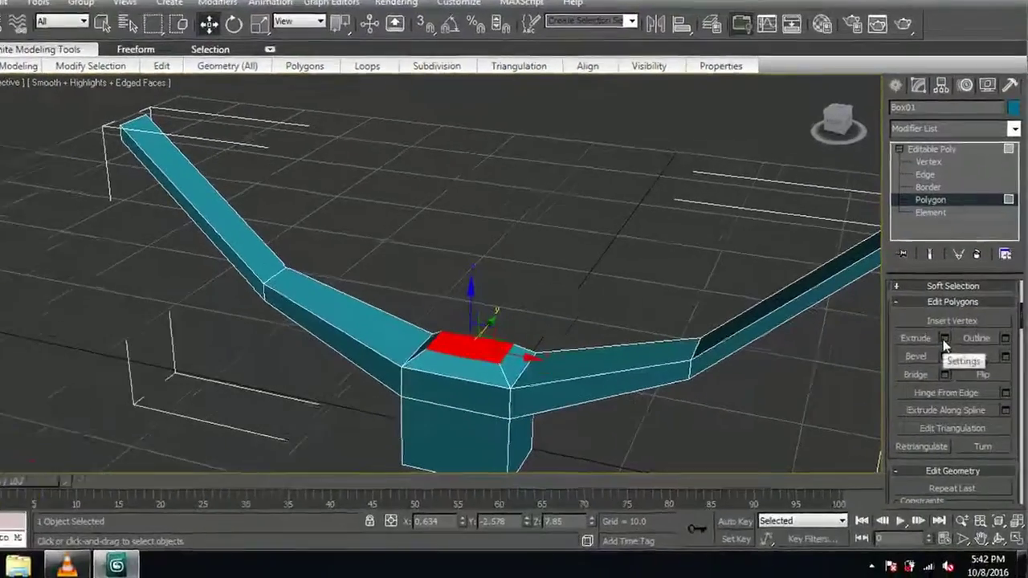
click(980, 351)
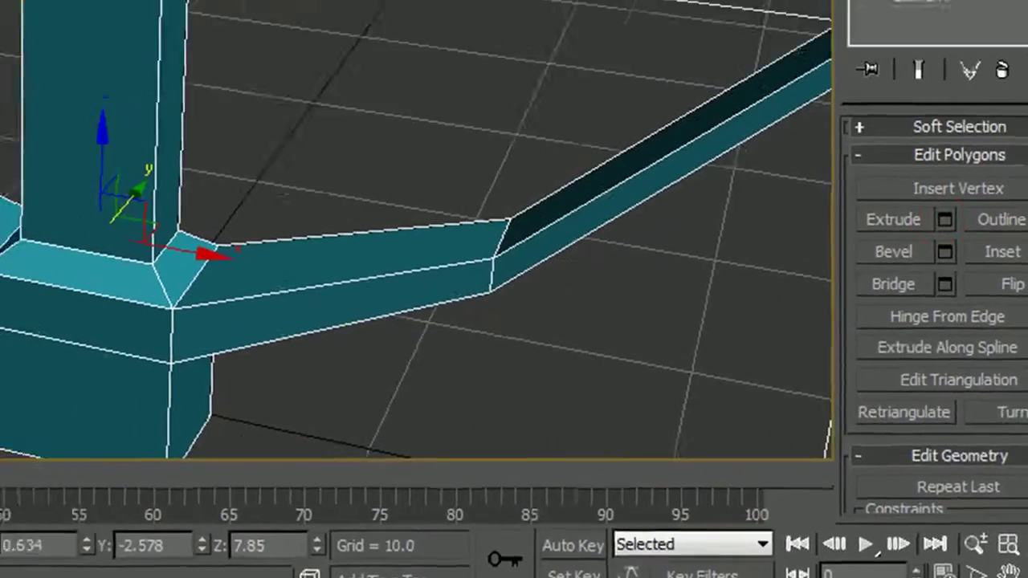
drag(243, 167, 322, 275)
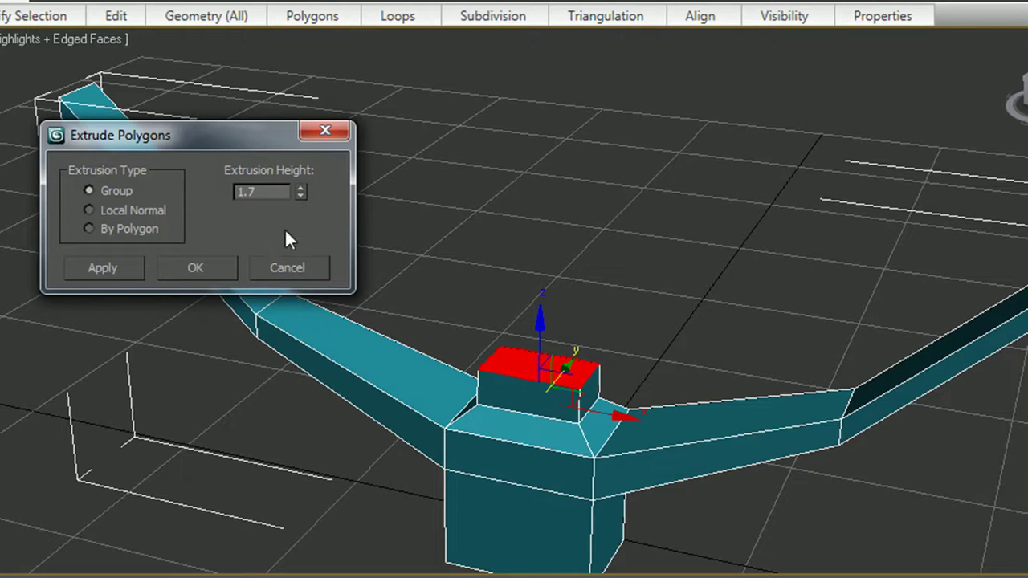
click(222, 267)
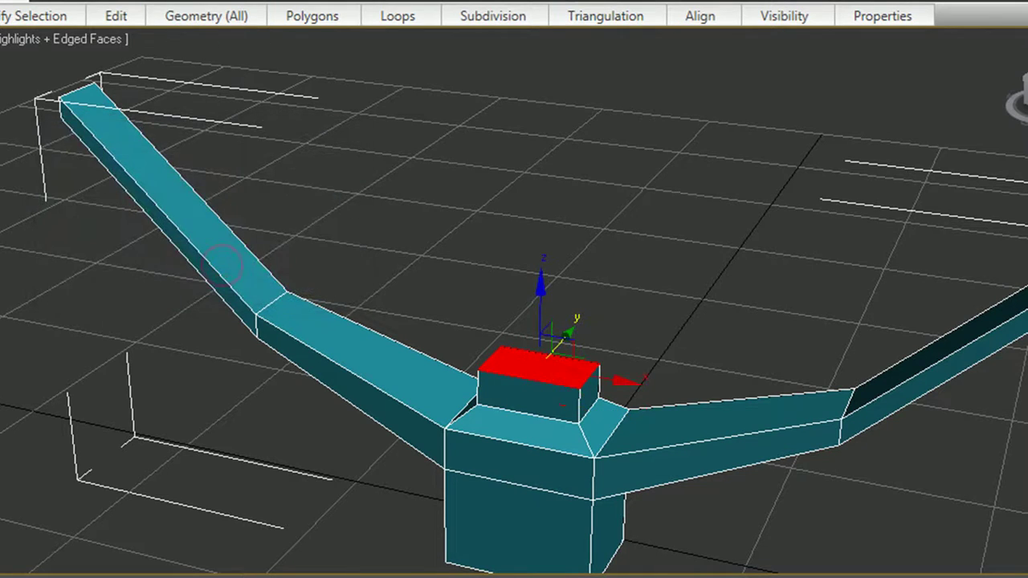
Step: Scale down the extruded top polygon uniformly so the central block tapers upward
alt+middle_drag(479, 282, 496, 321)
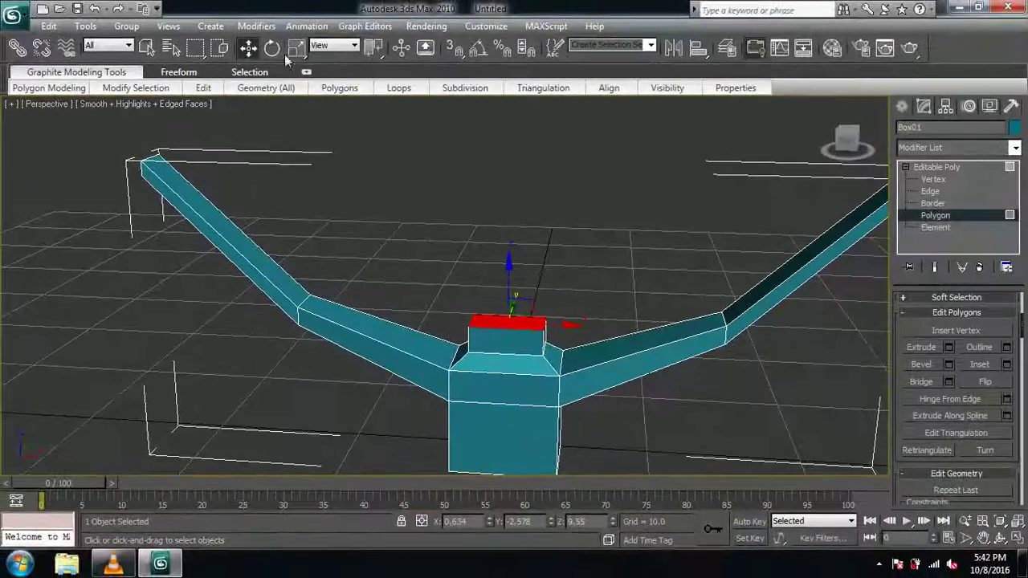
click(296, 48)
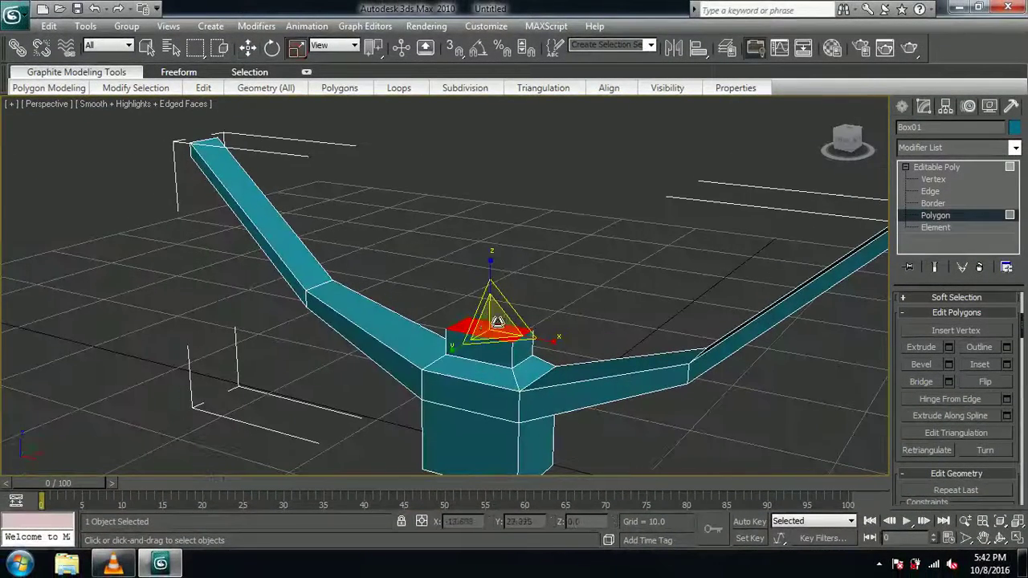
drag(486, 329, 472, 354)
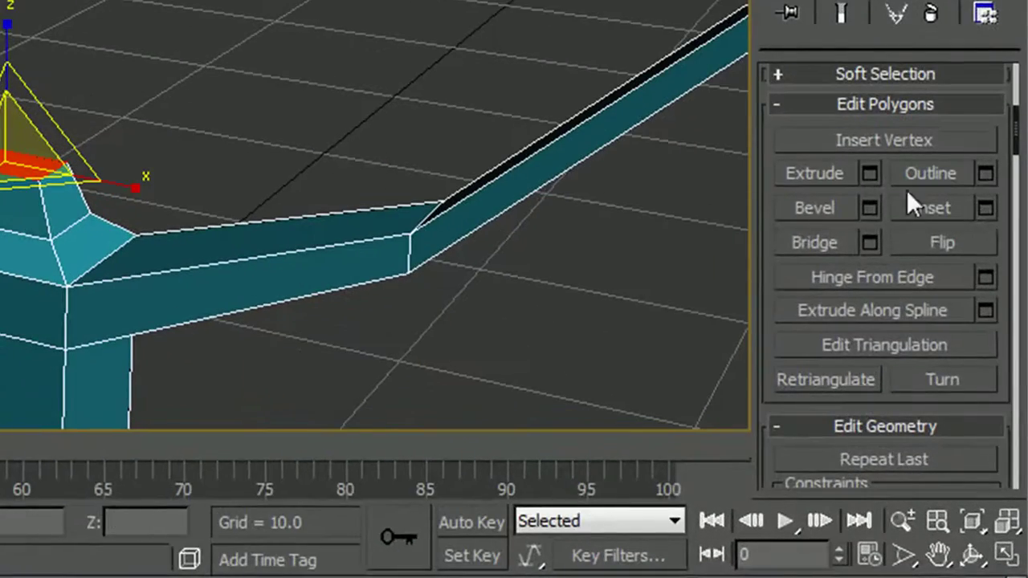
Step: Bevel the tapered block's top polygon into a tall column, as a group with height 20 and outline amount -0.381
click(867, 209)
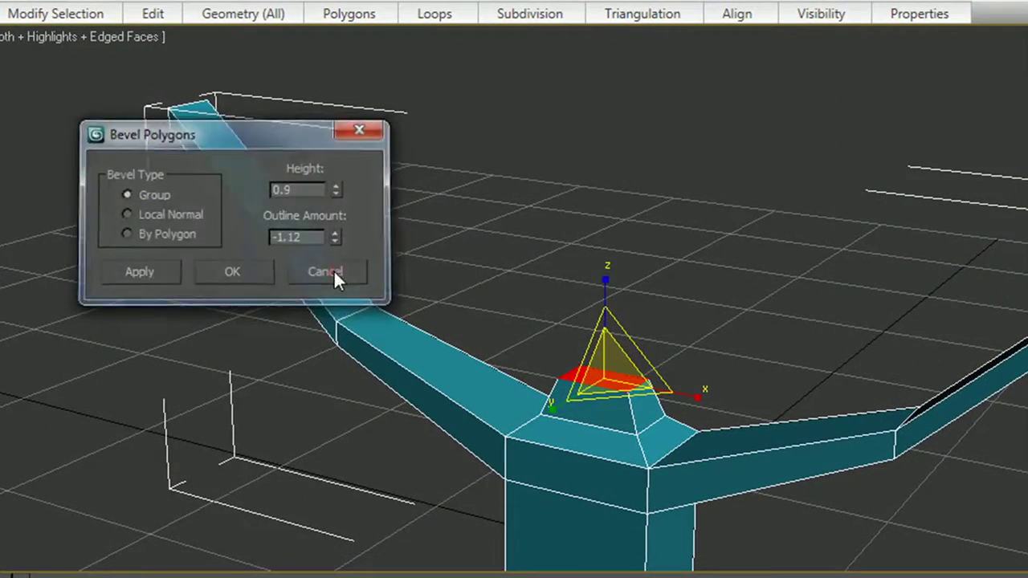
click(333, 269)
alt+middle_drag(498, 290, 470, 285)
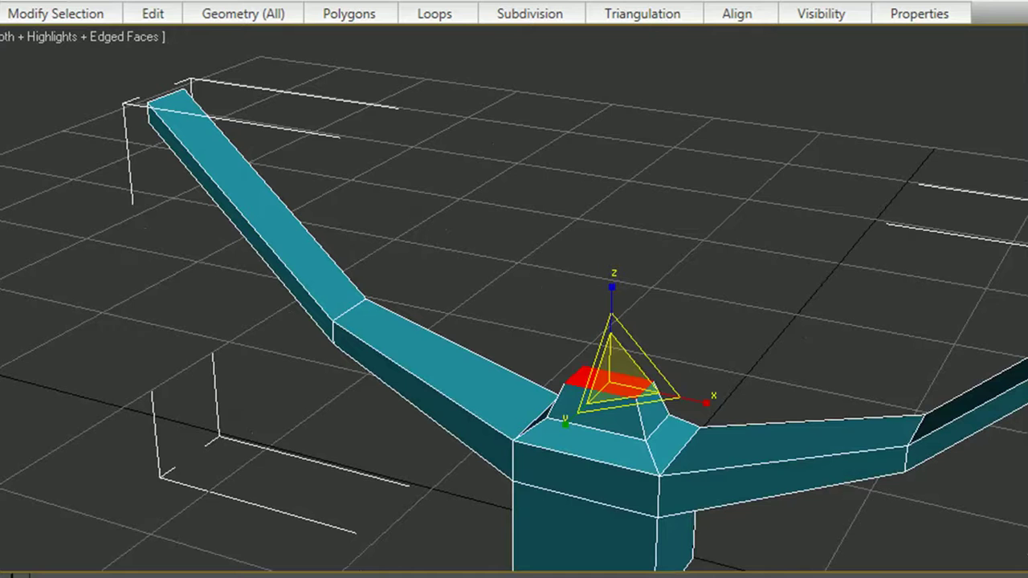
key(;)
drag(336, 194, 346, 49)
drag(334, 239, 333, 160)
middle_drag(497, 153, 503, 199)
drag(338, 190, 251, 192)
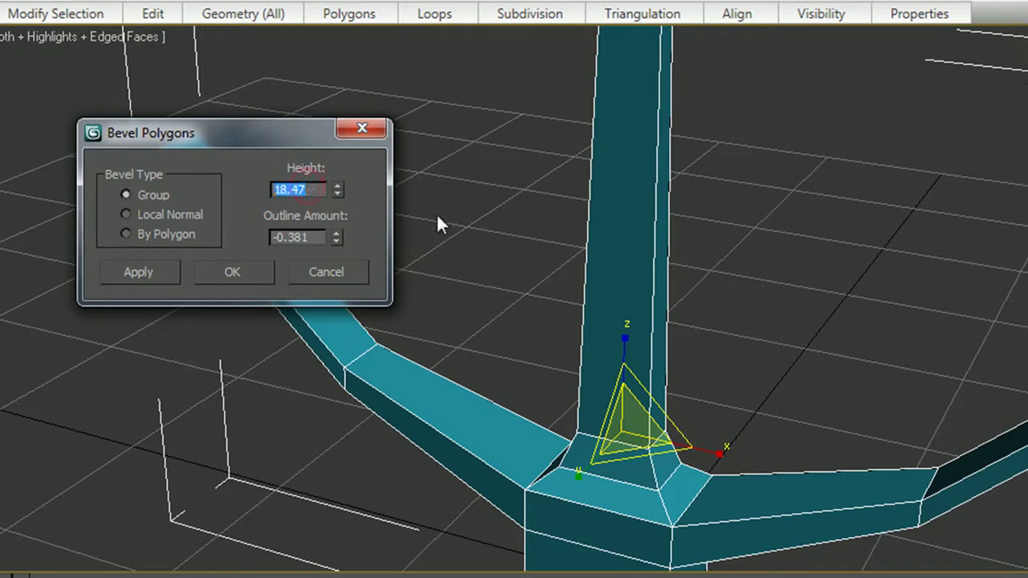
text(20)
key(Return)
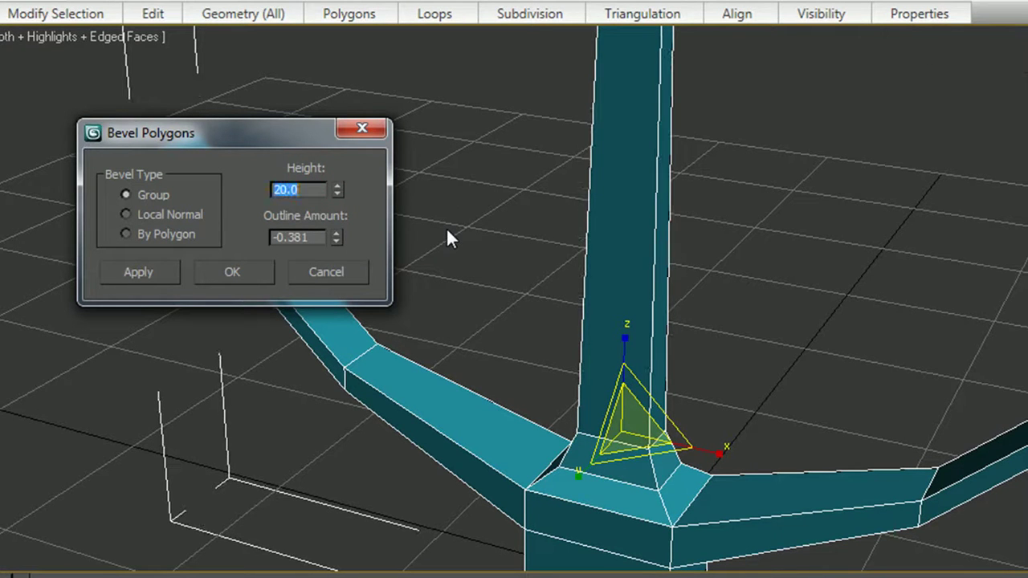
scroll(1010, 367, down, 5)
alt+middle_drag(897, 329, 847, 347)
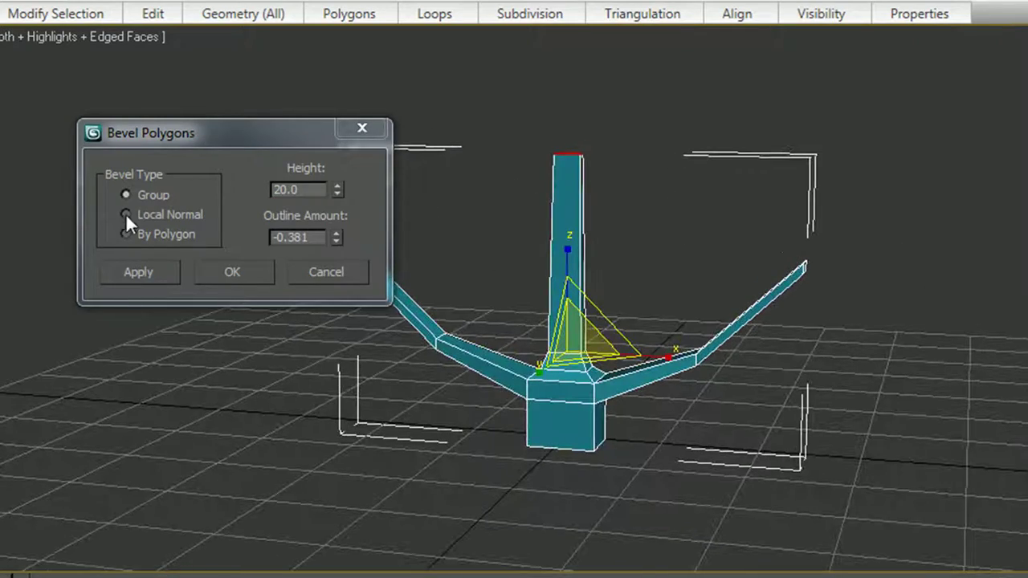
click(230, 272)
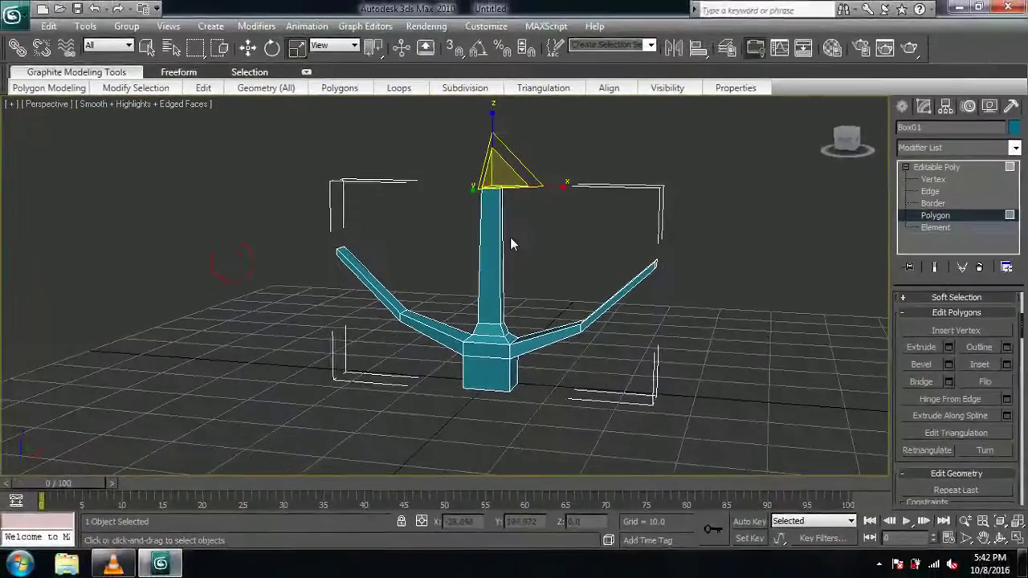
Step: Raise the column's top vertices by about 13.7 units, to Z 43.236, in the Front view
mouse_move(525, 243)
alt+middle_down()
mouse_move(483, 259)
mouse_move(535, 254)
alt+middle_up()
key(f)
scroll(560, 340, up, 5)
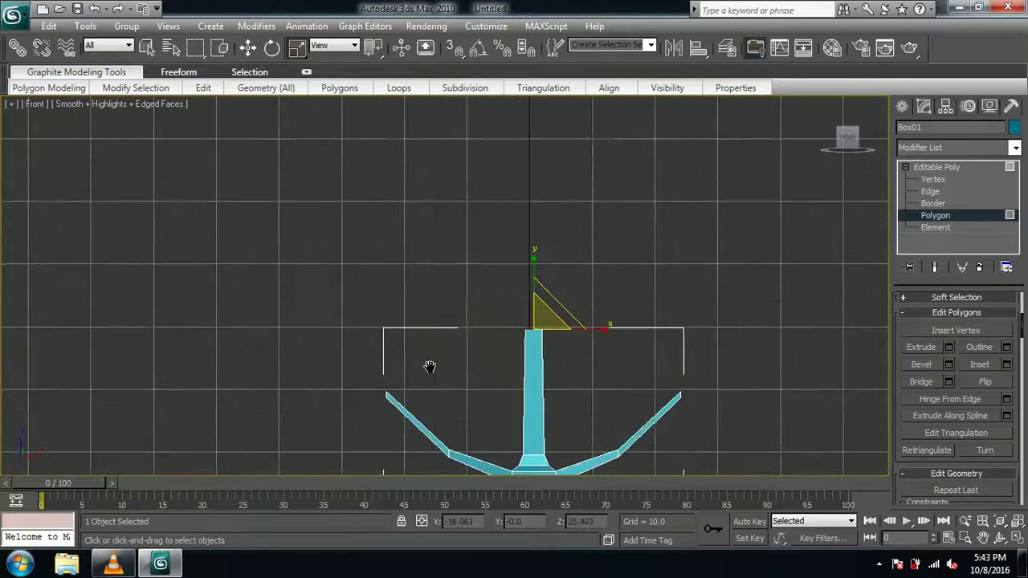
click(947, 179)
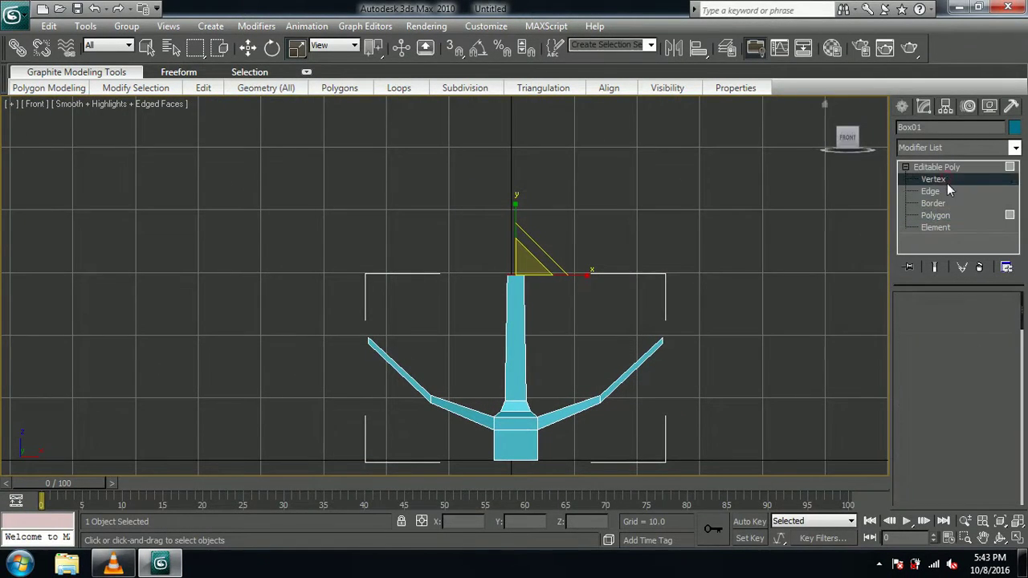
click(248, 48)
drag(518, 226, 538, 143)
click(619, 186)
Step: Bevel the column's top polygon outward as a group, with height 1.776 and outline amount 0.779
key(p)
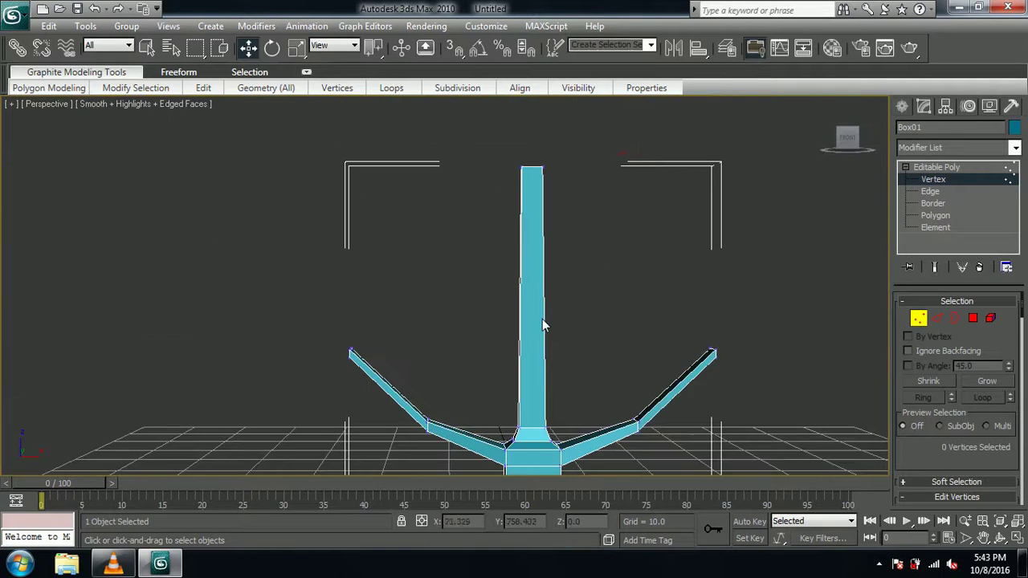
alt+middle_drag(622, 292, 436, 218)
key(4)
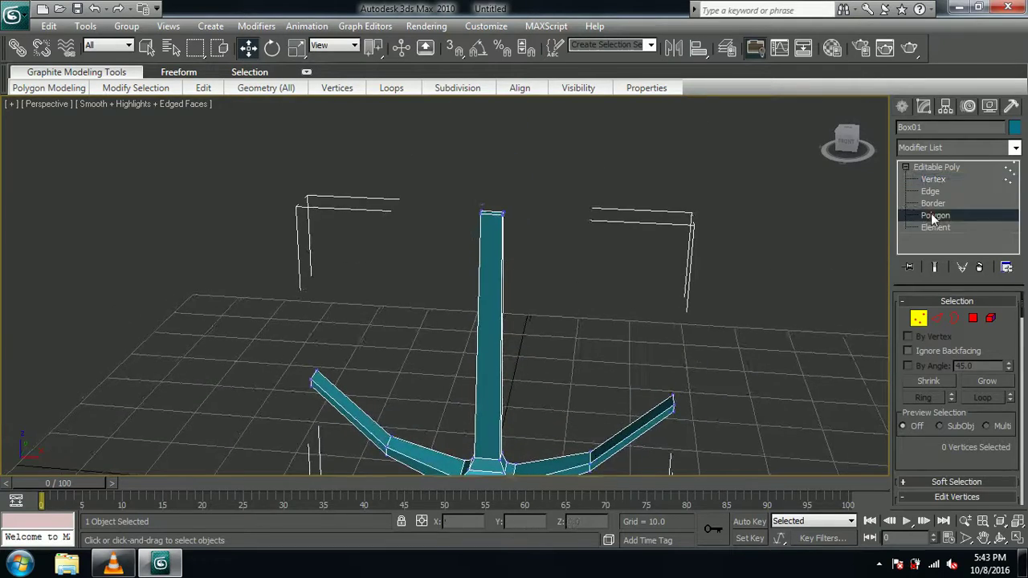
drag(923, 455, 934, 331)
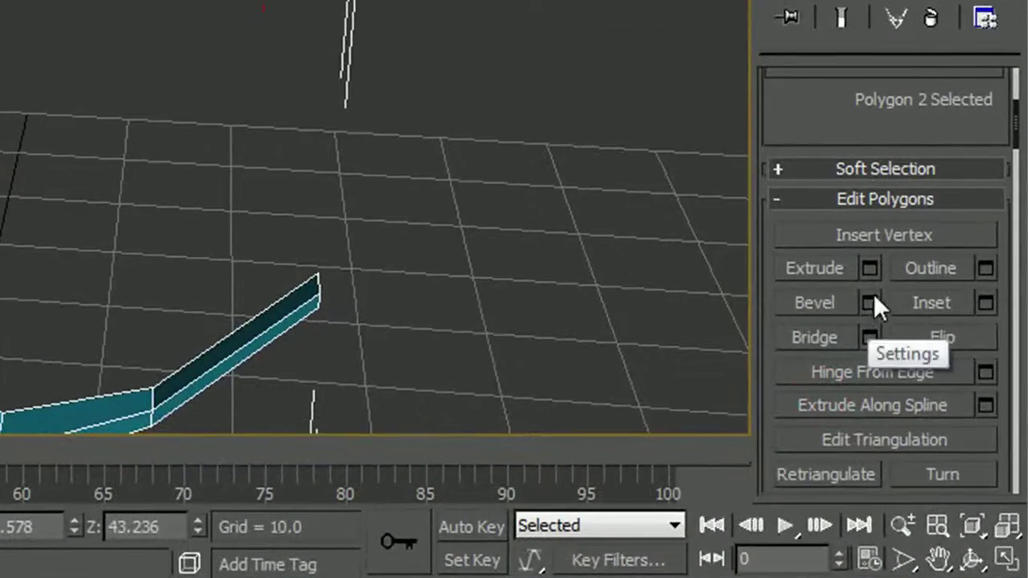
click(871, 305)
middle_drag(92, 4, 99, 64)
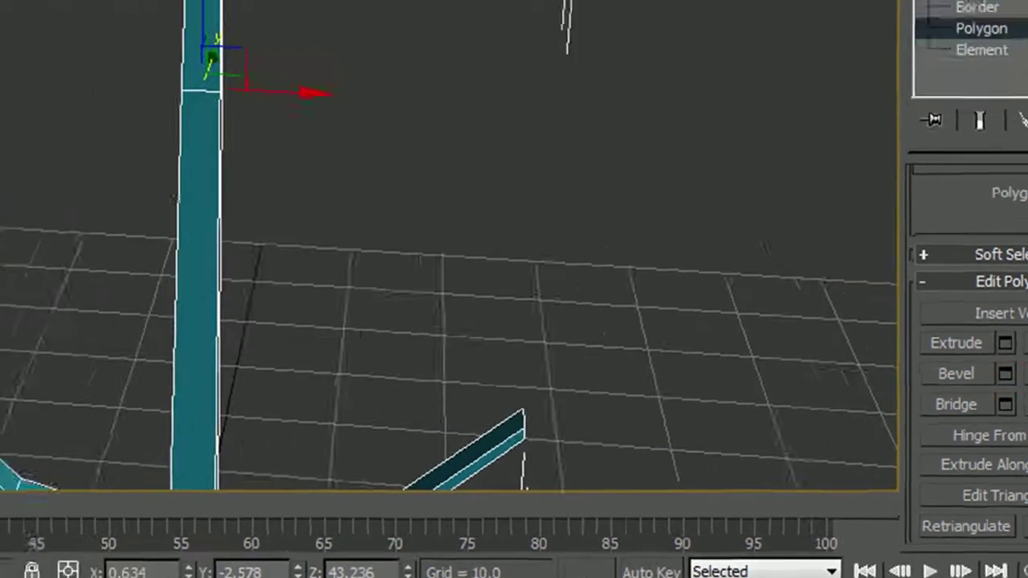
drag(348, 210, 354, 235)
click(244, 286)
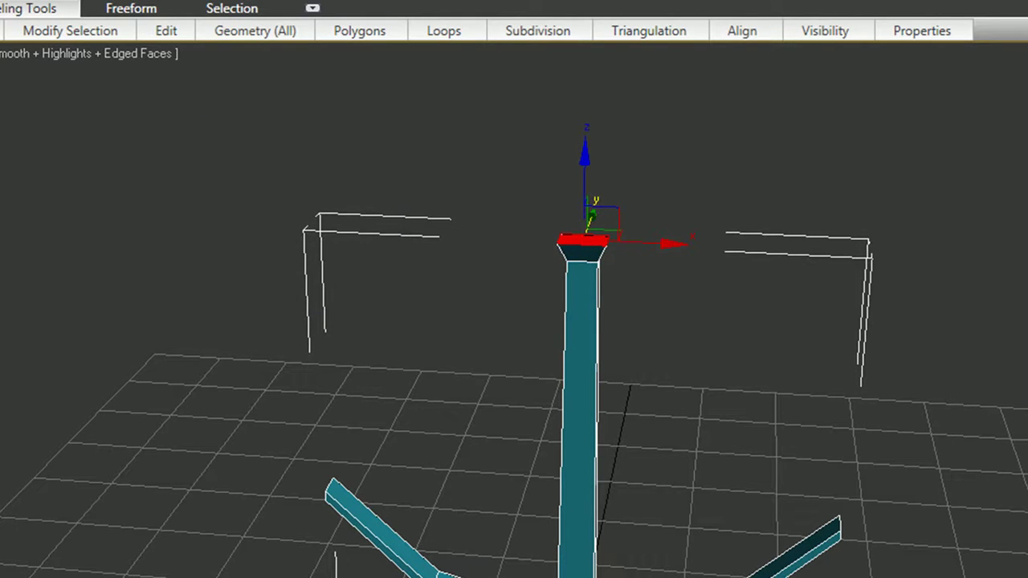
Step: Bevel the flared top polygon again as a group, with height 5.104 and outline amount 0.049
click(1027, 369)
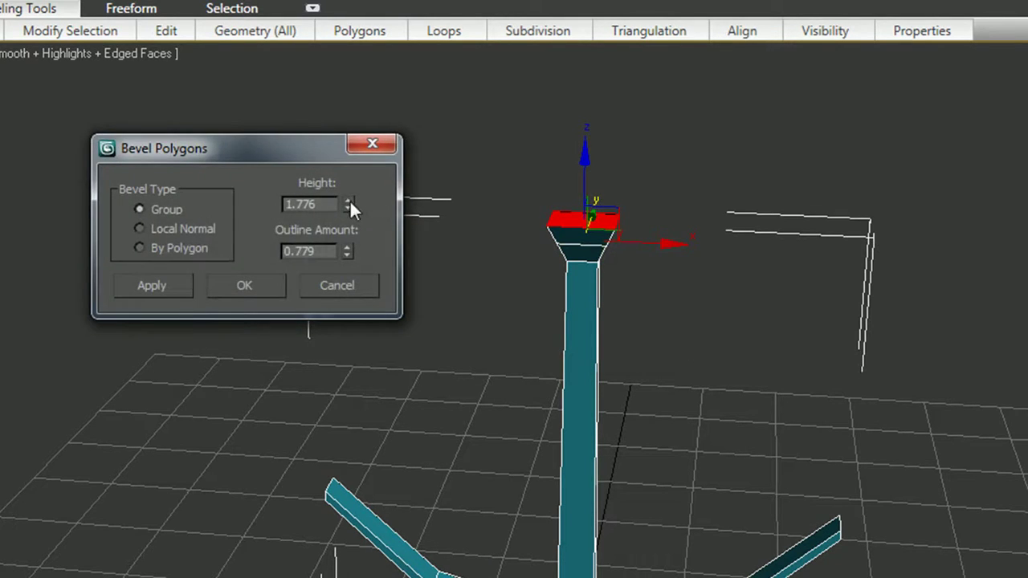
drag(350, 201, 348, 9)
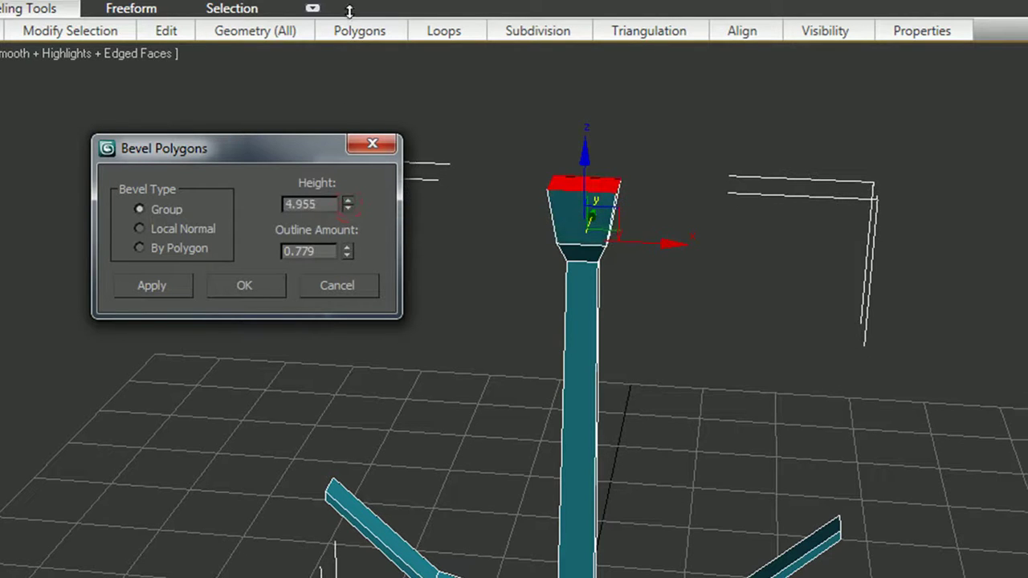
drag(350, 247, 346, 326)
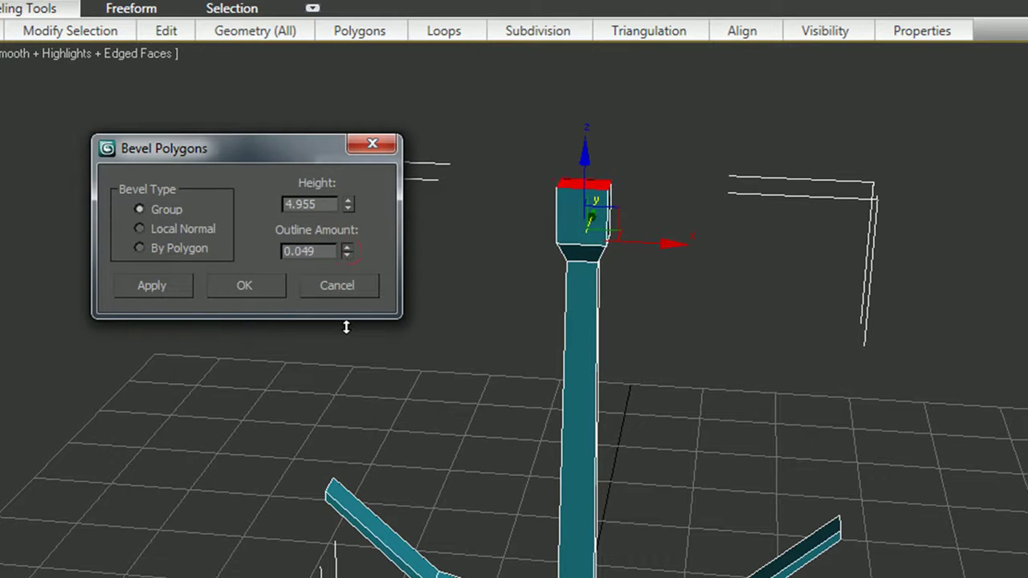
mouse_move(347, 206)
mouse_down()
mouse_move(354, 182)
mouse_move(351, 202)
mouse_up()
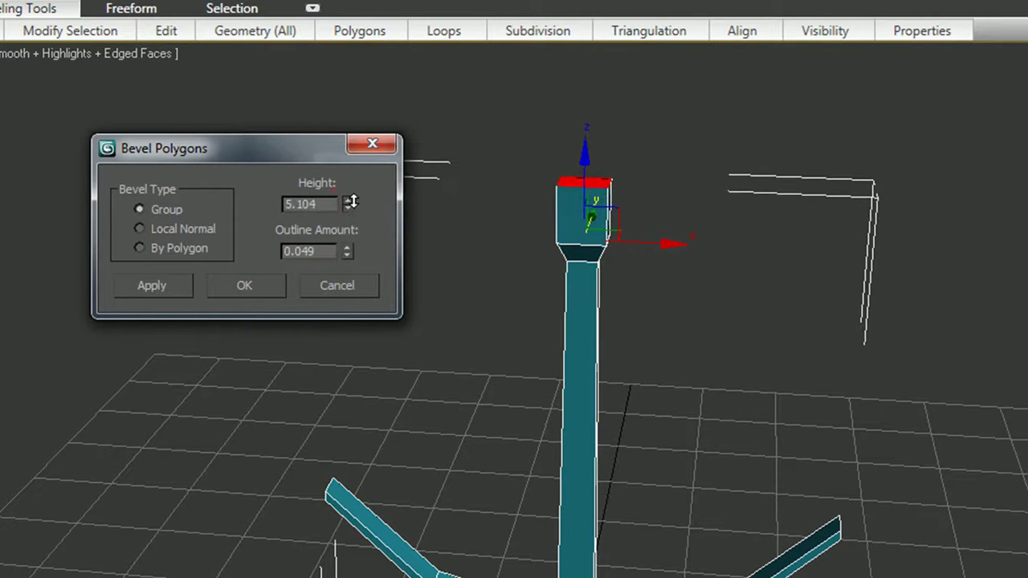
click(255, 288)
Step: Connect the four vertical edges of the column's head with one segment, pinch 0 and slide 20, in the Left view
alt+middle_drag(550, 350, 681, 367)
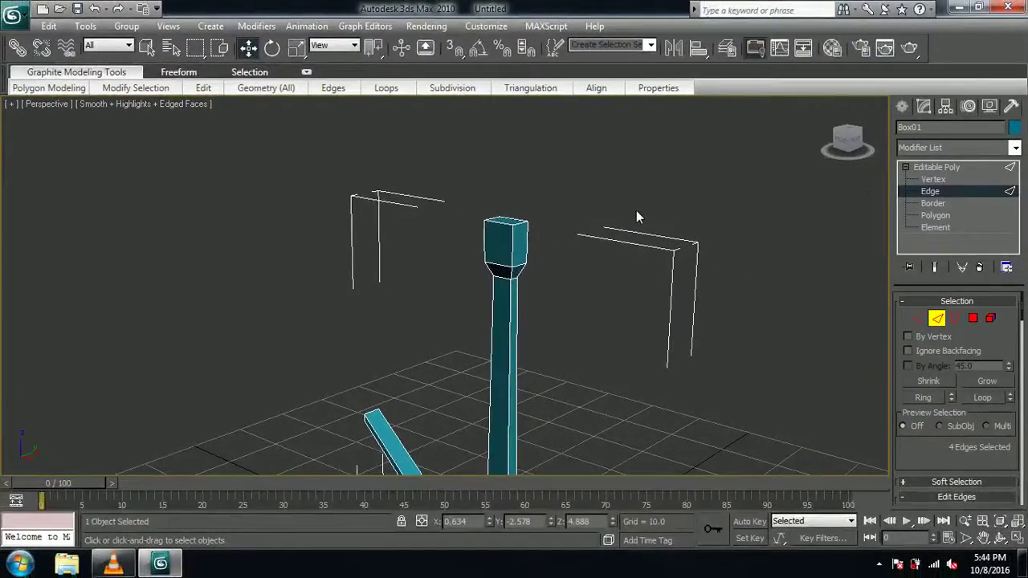
key(l)
scroll(565, 357, up, 2)
middle_drag(570, 211, 532, 336)
scroll(509, 270, up, 2)
scroll(533, 336, up, 3)
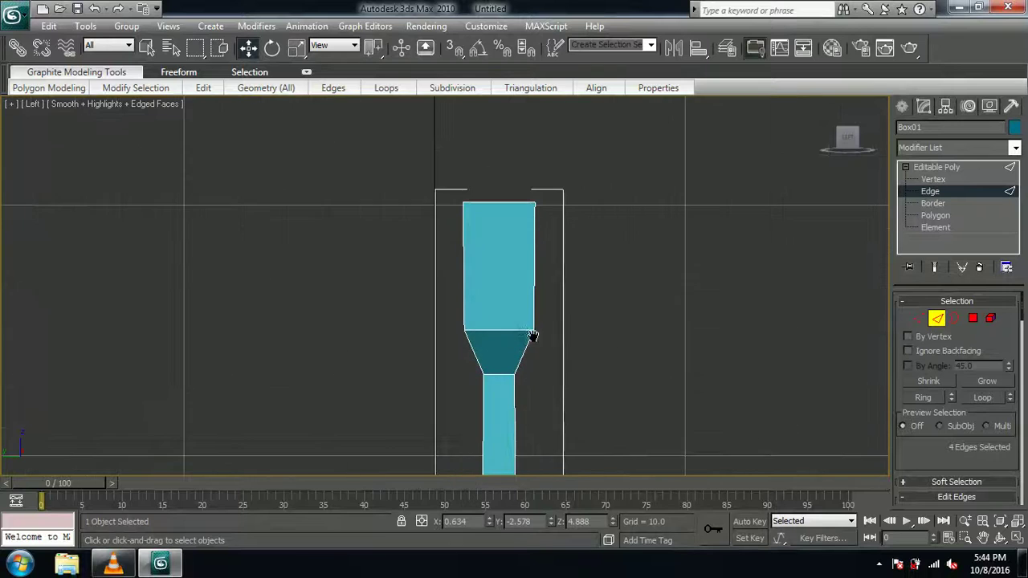
drag(399, 250, 673, 292)
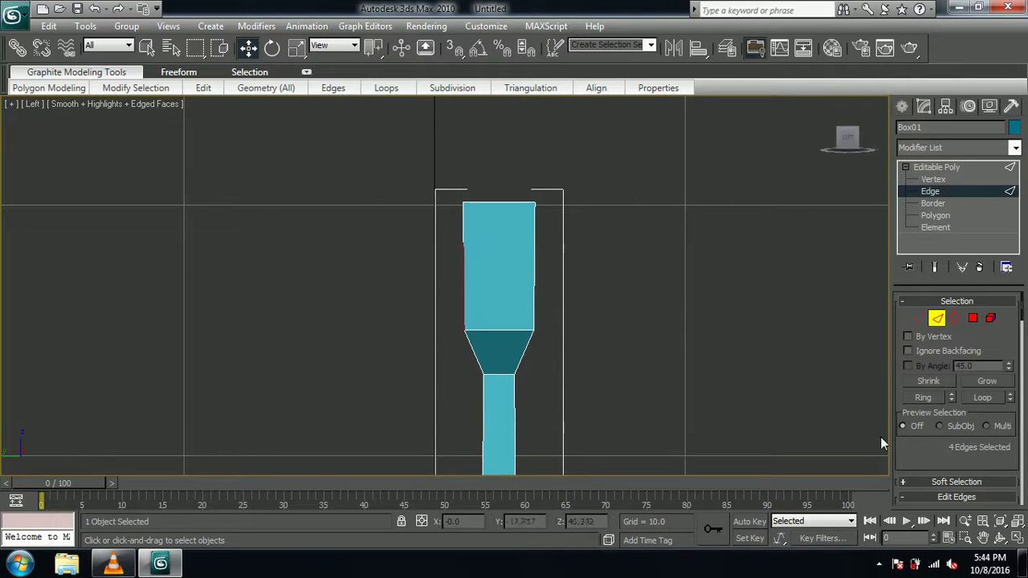
scroll(935, 464, down, 2)
drag(496, 289, 604, 309)
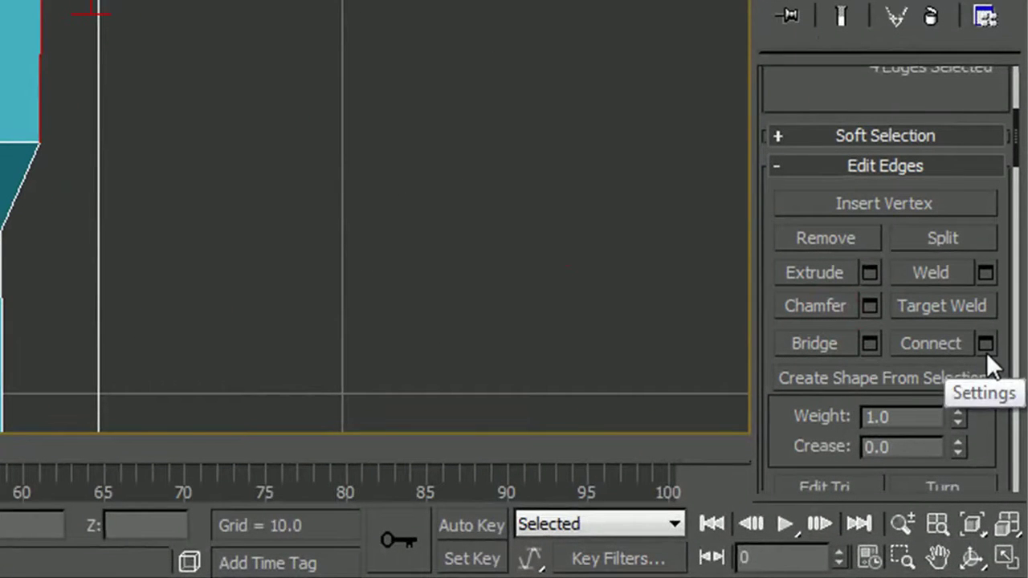
click(986, 352)
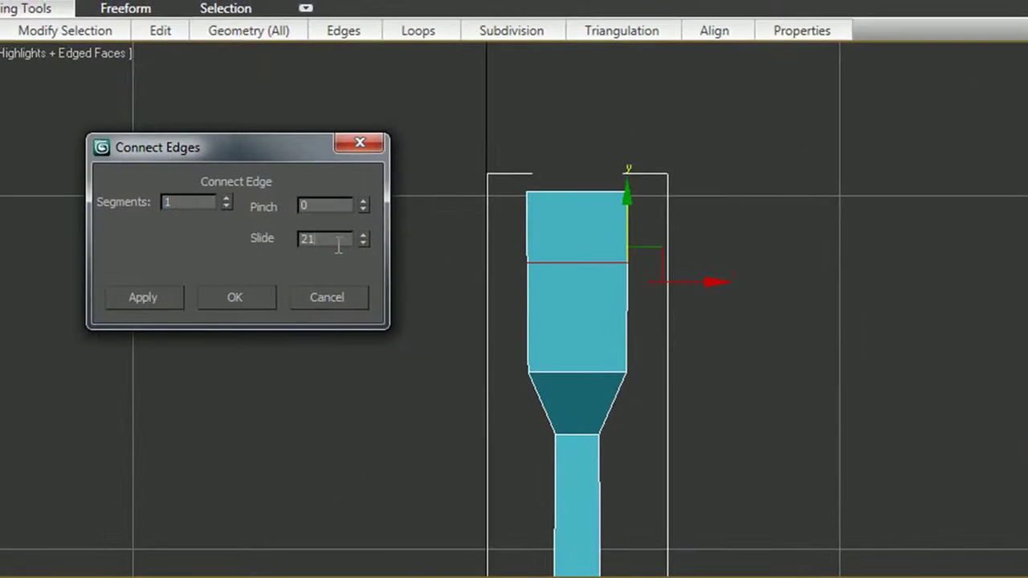
text(0)
key(BackSpace)
text(20)
key(Return)
click(247, 304)
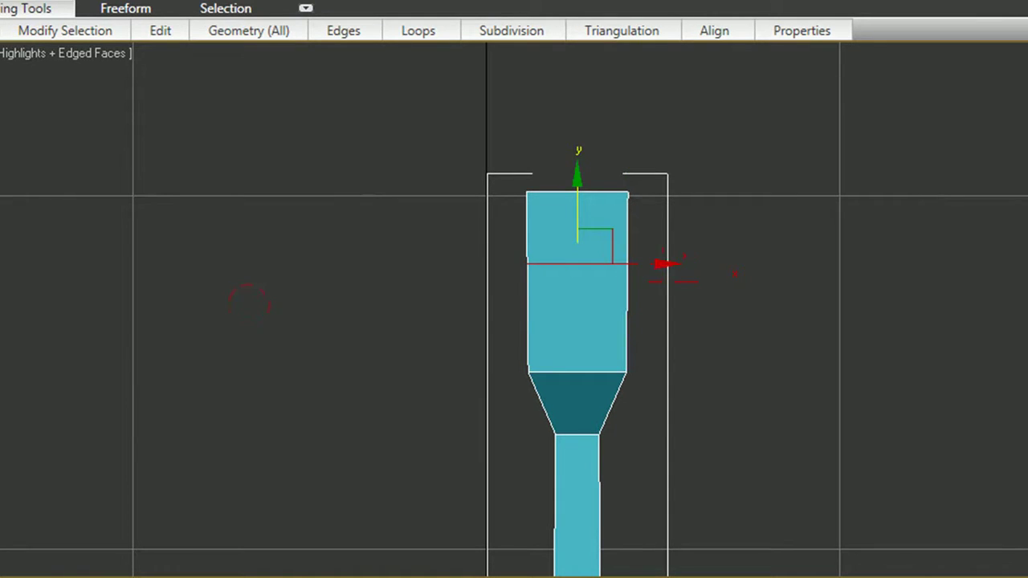
Step: Bevel the two opposite side polygons of the head's upper band into crossbar arms, as a group with height 7.349 and outline amount -0.101
key(4)
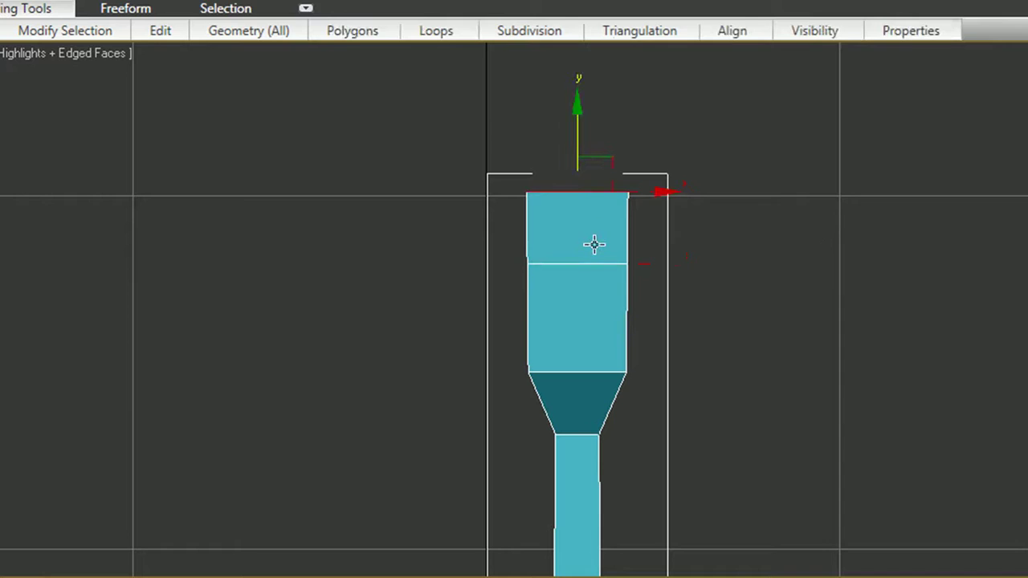
key(p)
alt+middle_drag(777, 291, 629, 317)
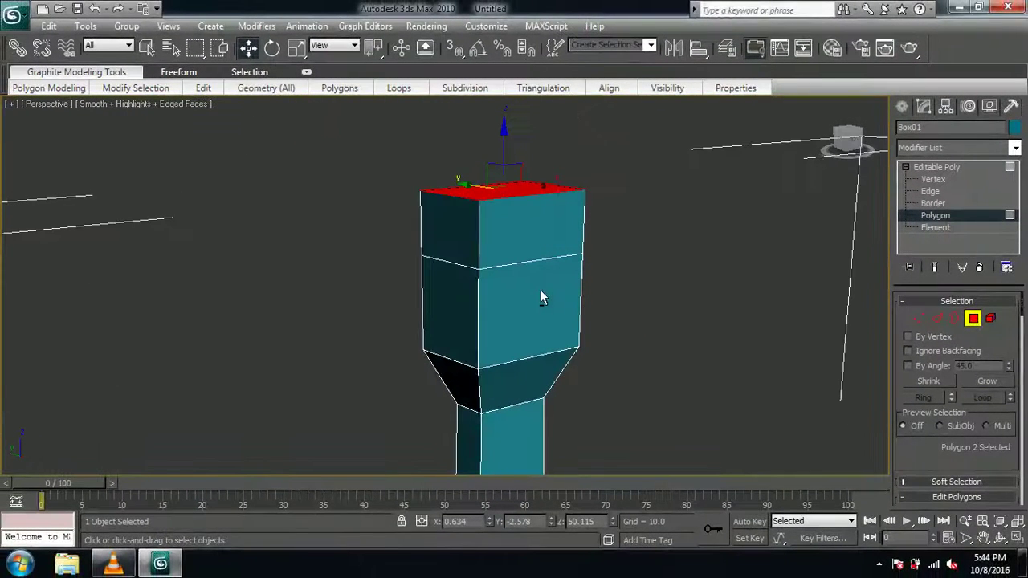
click(471, 234)
alt+middle_drag(703, 347, 617, 341)
click(497, 231)
alt+middle_drag(372, 301, 532, 323)
ctrl+click(499, 245)
alt+middle_drag(739, 287, 657, 329)
drag(924, 460, 934, 304)
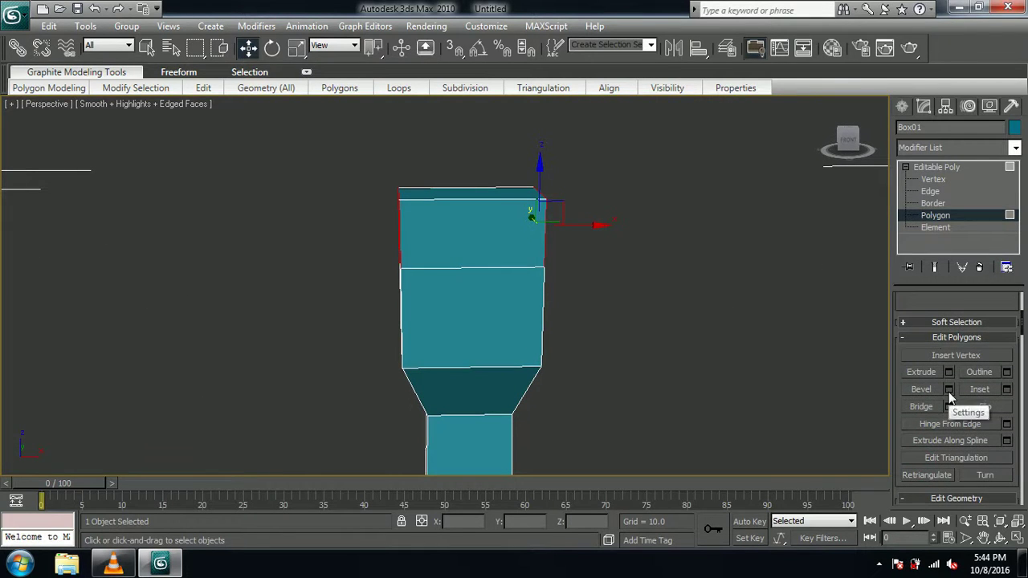
click(949, 390)
scroll(627, 339, down, 2)
scroll(626, 333, down, 2)
middle_drag(574, 324, 463, 318)
scroll(605, 293, up, 4)
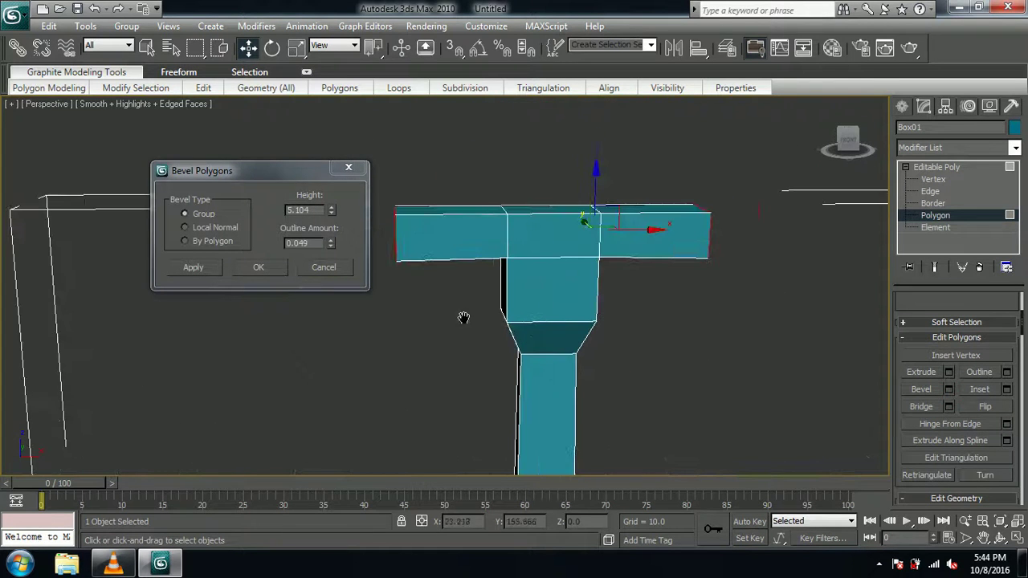
drag(330, 211, 319, 174)
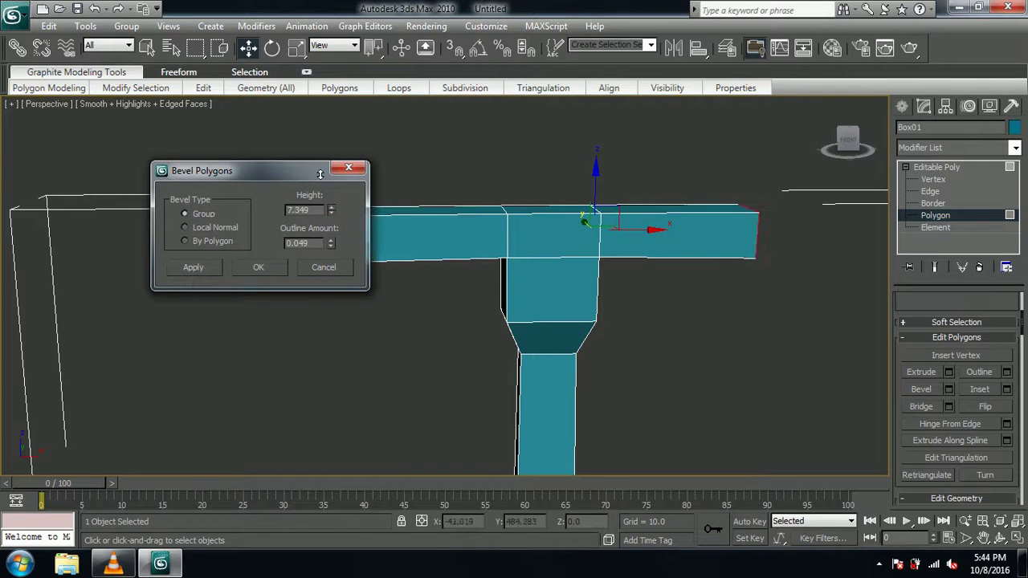
alt+middle_drag(572, 329, 592, 339)
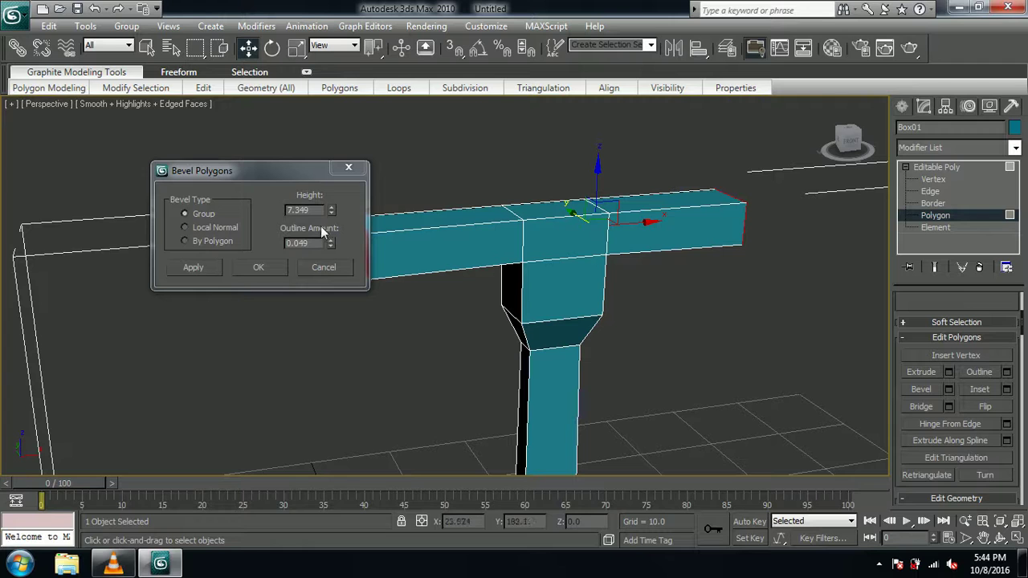
drag(330, 249, 332, 255)
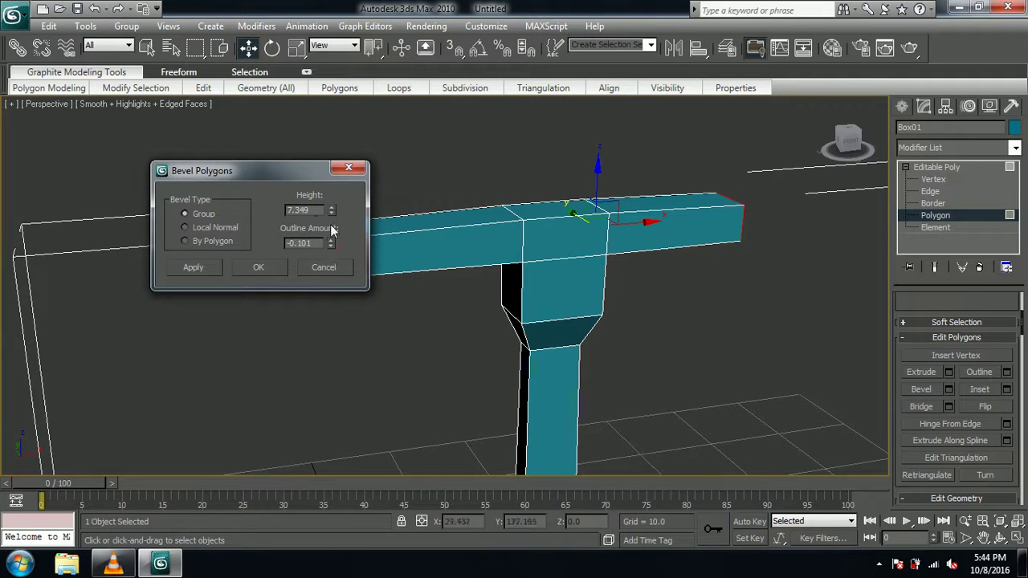
click(269, 267)
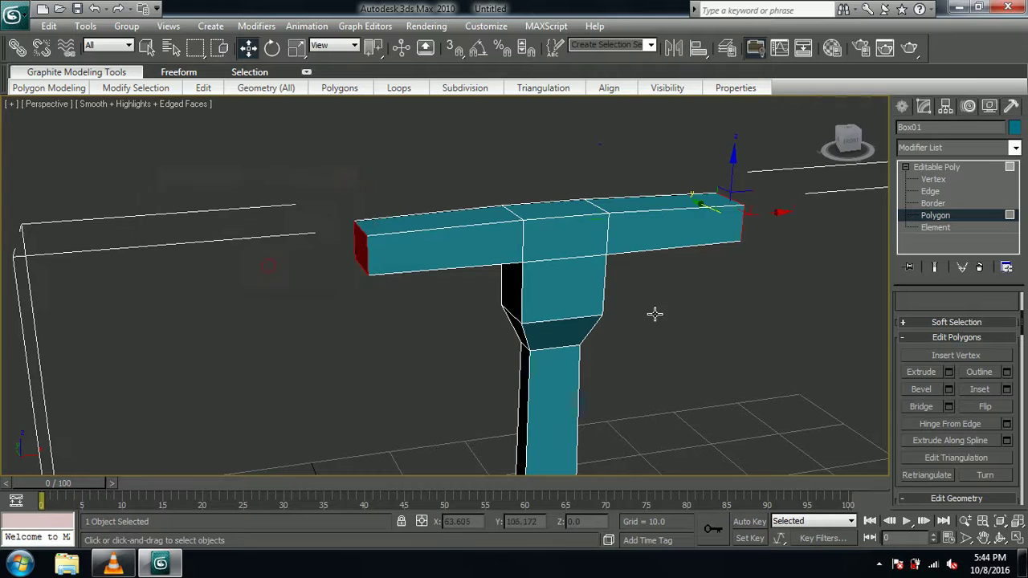
Step: Connect the lengthwise edges of both crossbar arms with one segment near the tips, using pinch 0 and slide 53
click(945, 191)
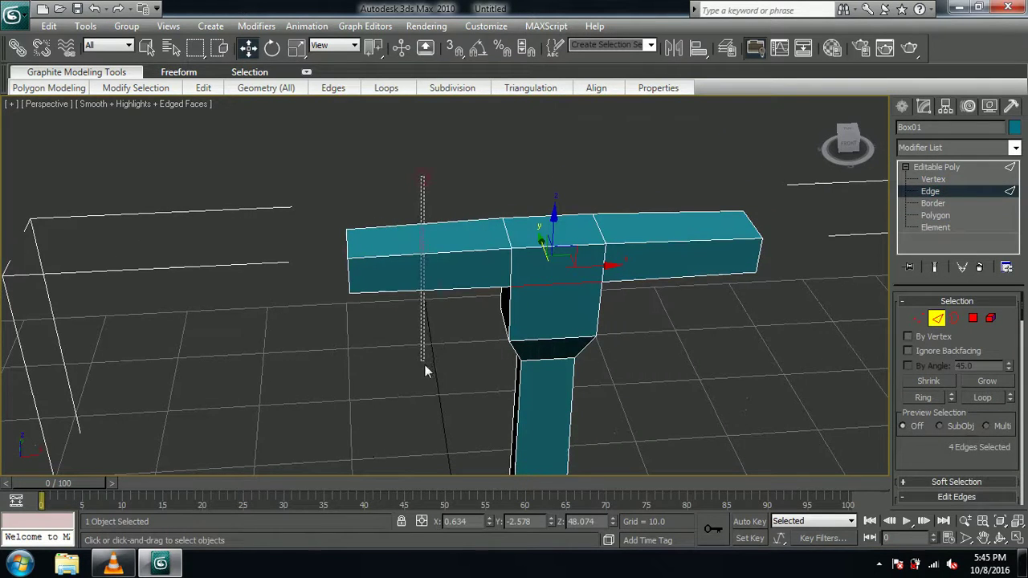
drag(425, 365, 425, 365)
alt+middle_drag(608, 328, 585, 319)
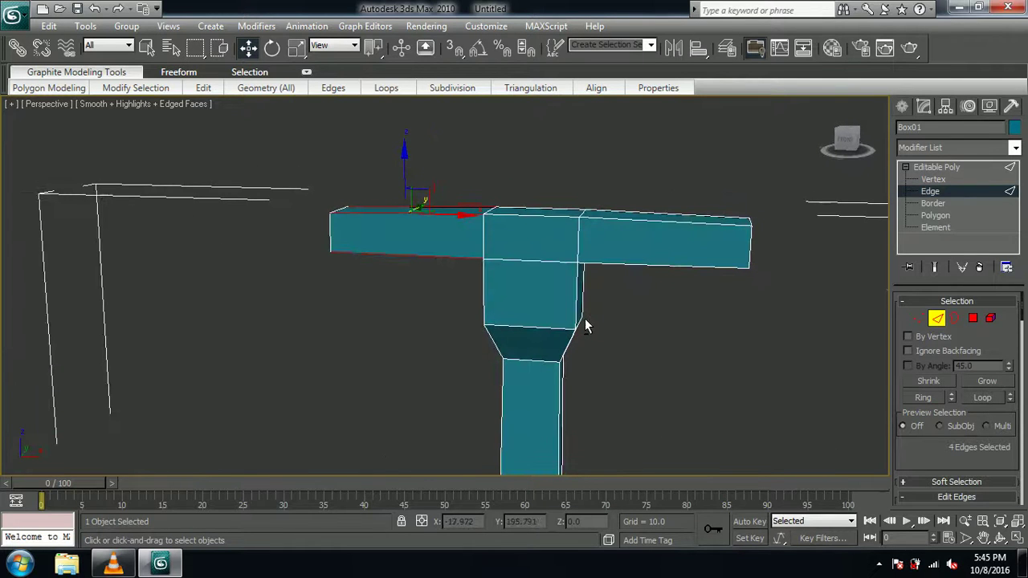
ctrl+drag(700, 378, 691, 193)
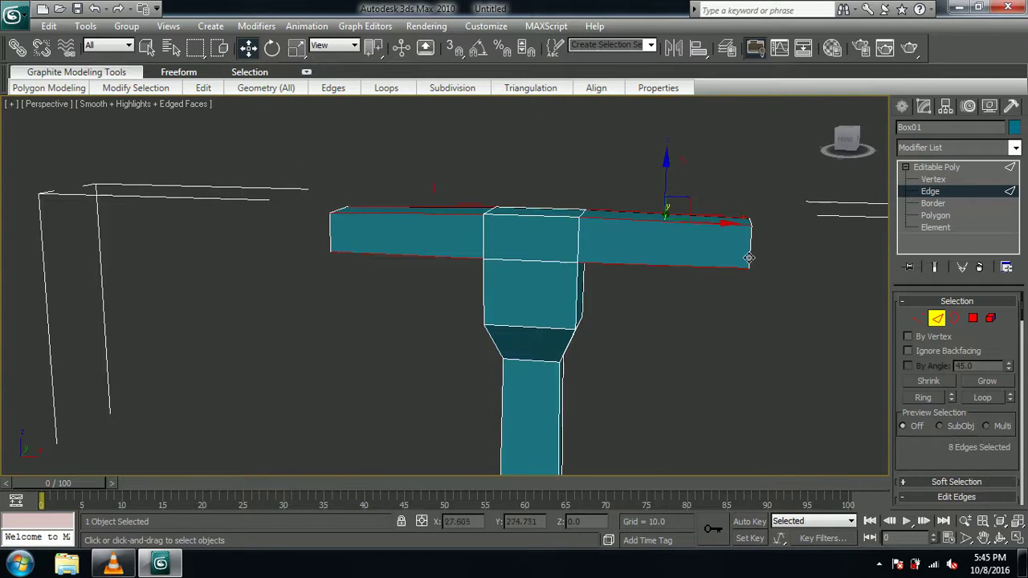
drag(941, 461, 886, 325)
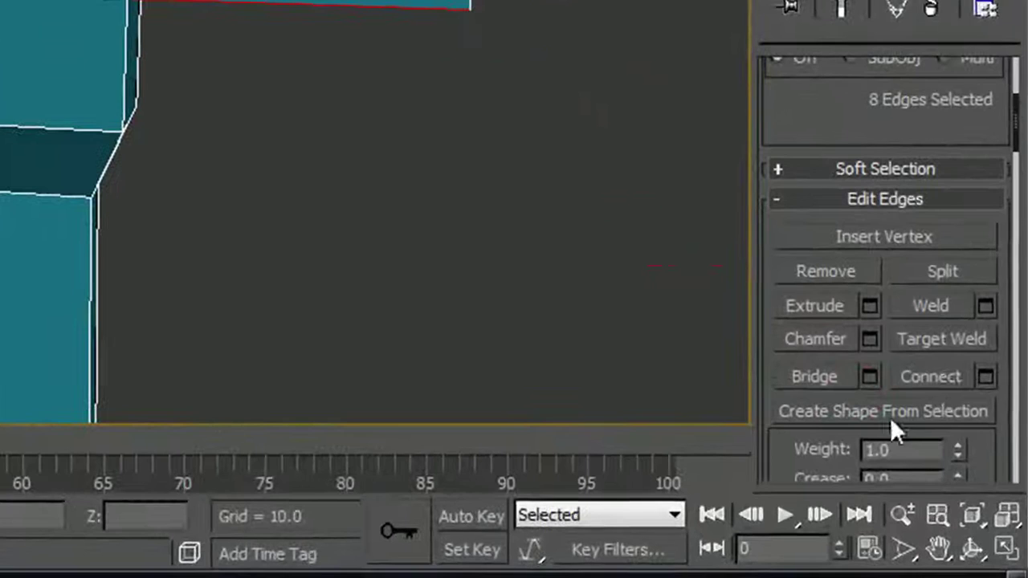
click(986, 382)
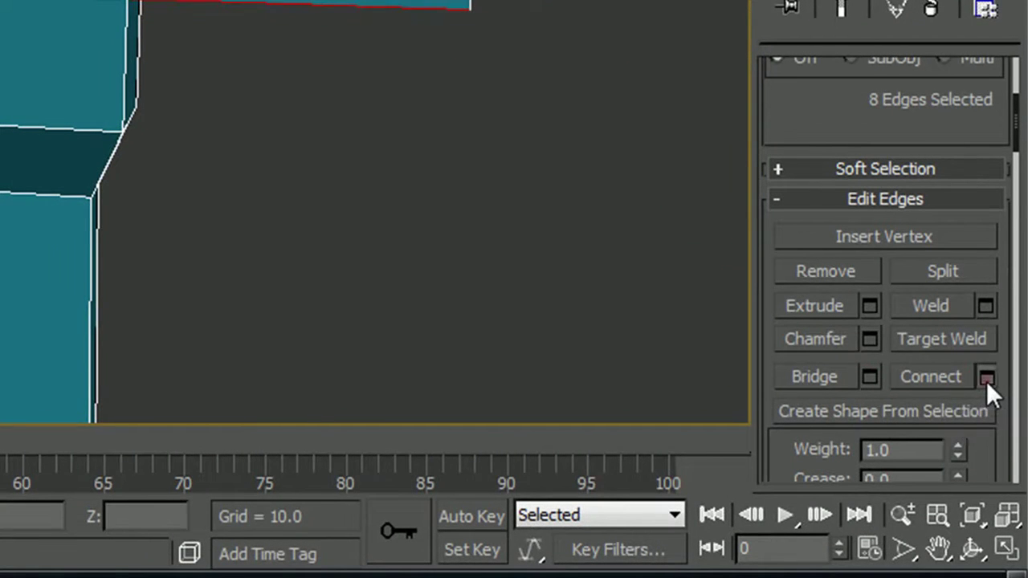
alt+middle_drag(456, 288, 482, 160)
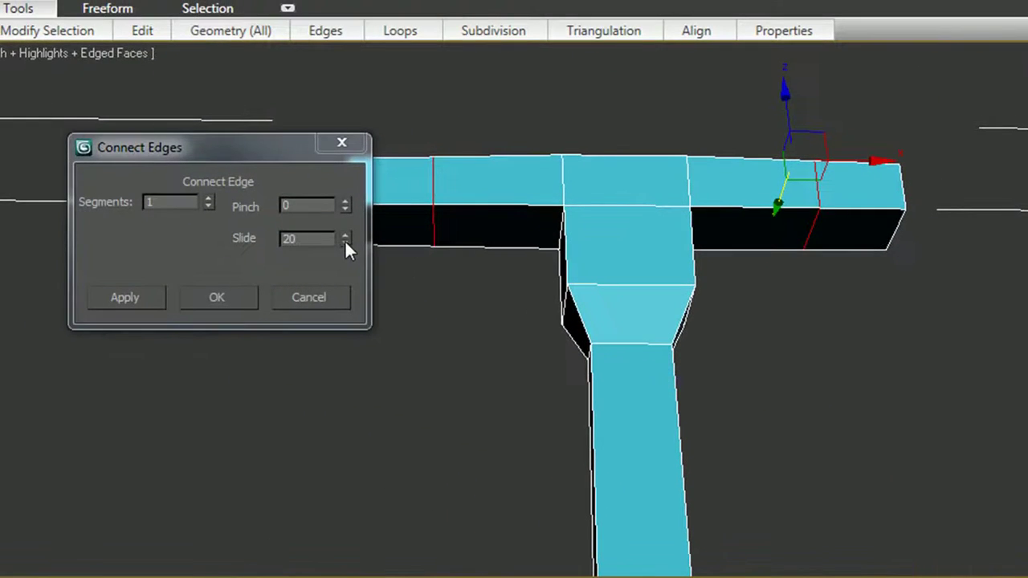
drag(344, 240, 332, 173)
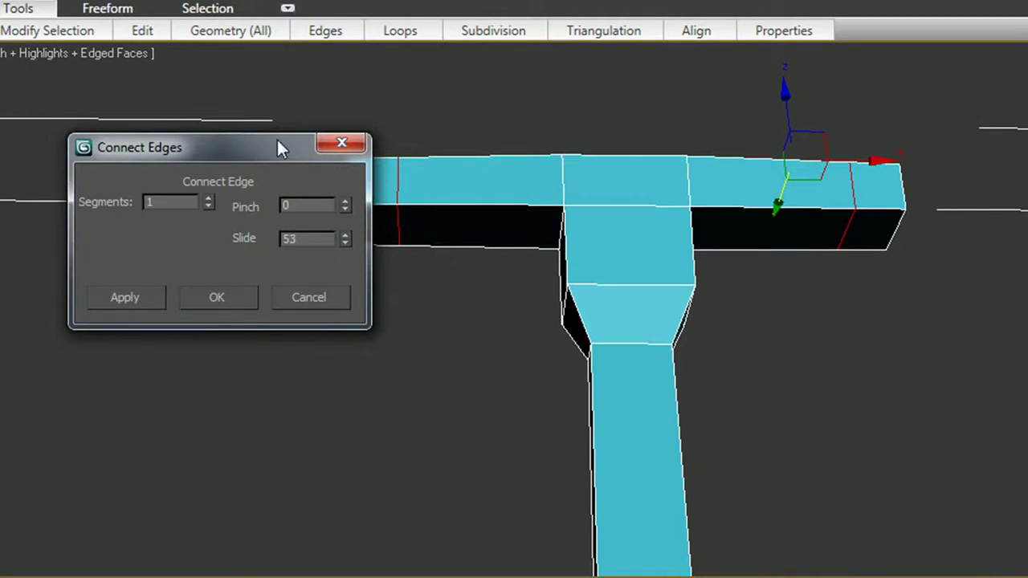
drag(278, 147, 155, 141)
mouse_move(217, 235)
mouse_down()
mouse_move(222, 245)
mouse_move(217, 235)
mouse_up()
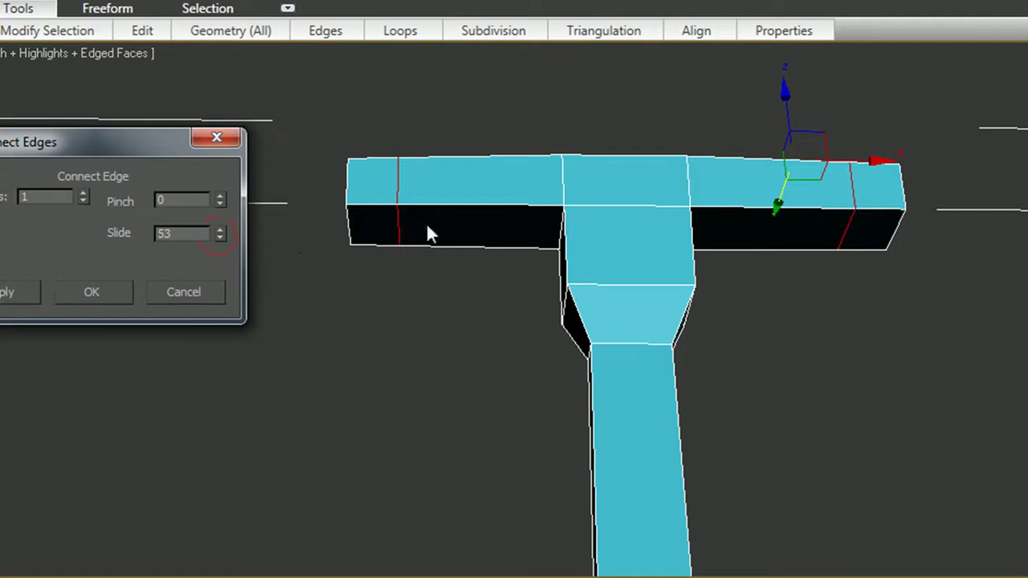
click(98, 290)
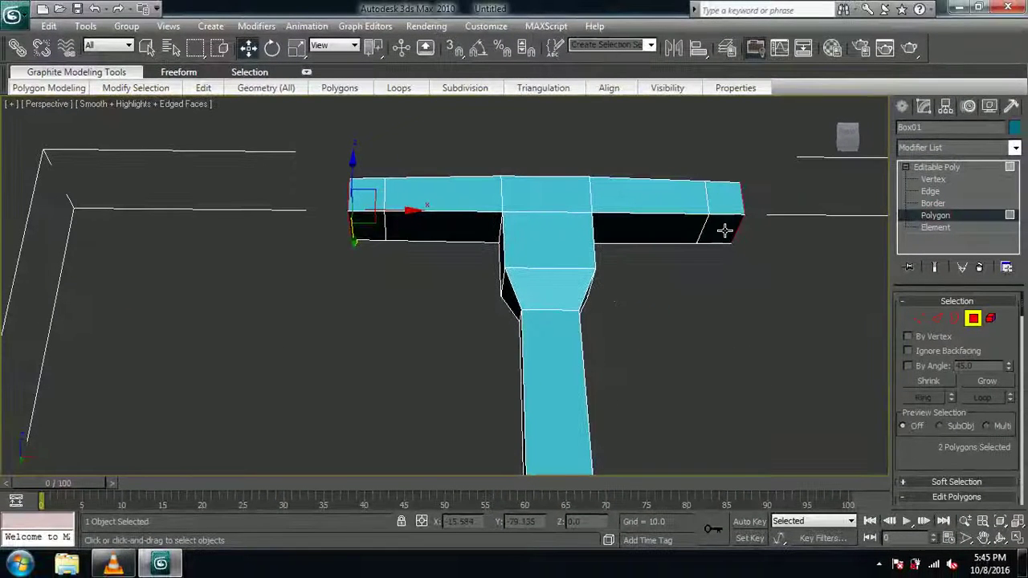
Step: Bevel the right arm's underside end polygon and the left arm's top end polygon as a group, with height 7.349 and outline amount -0.101
click(724, 232)
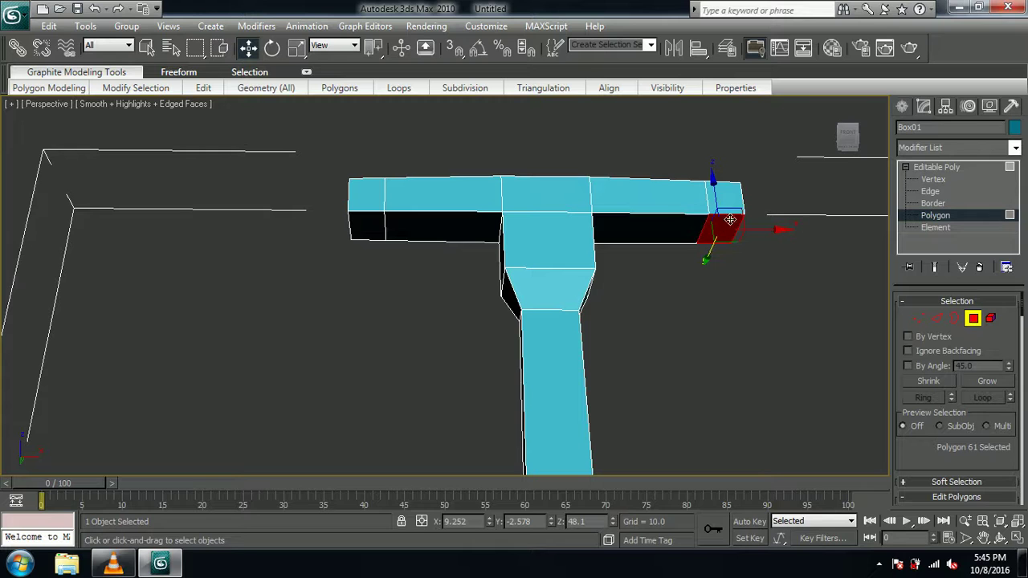
alt+middle_drag(546, 317, 558, 401)
ctrl+click(377, 241)
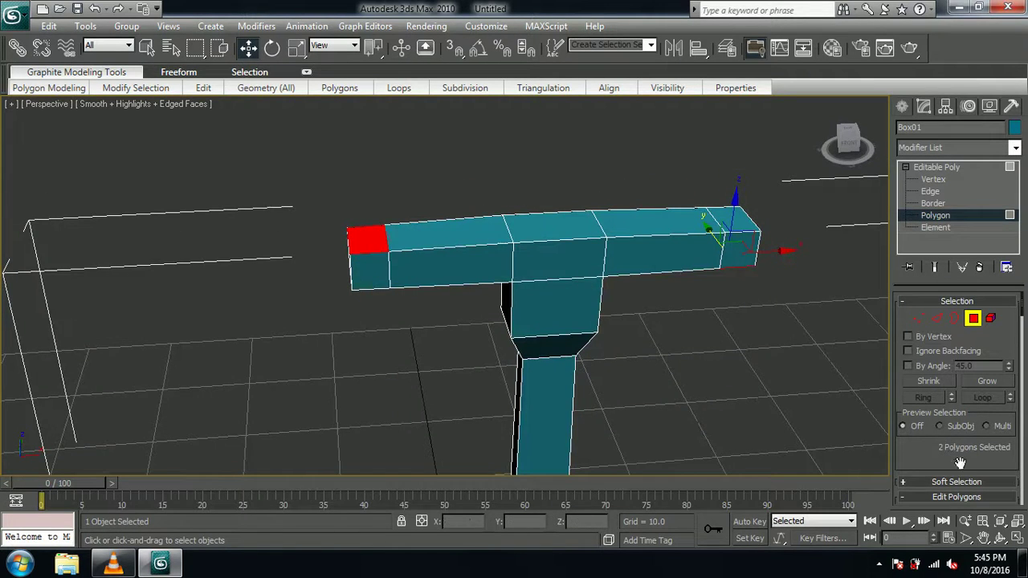
drag(948, 457, 958, 269)
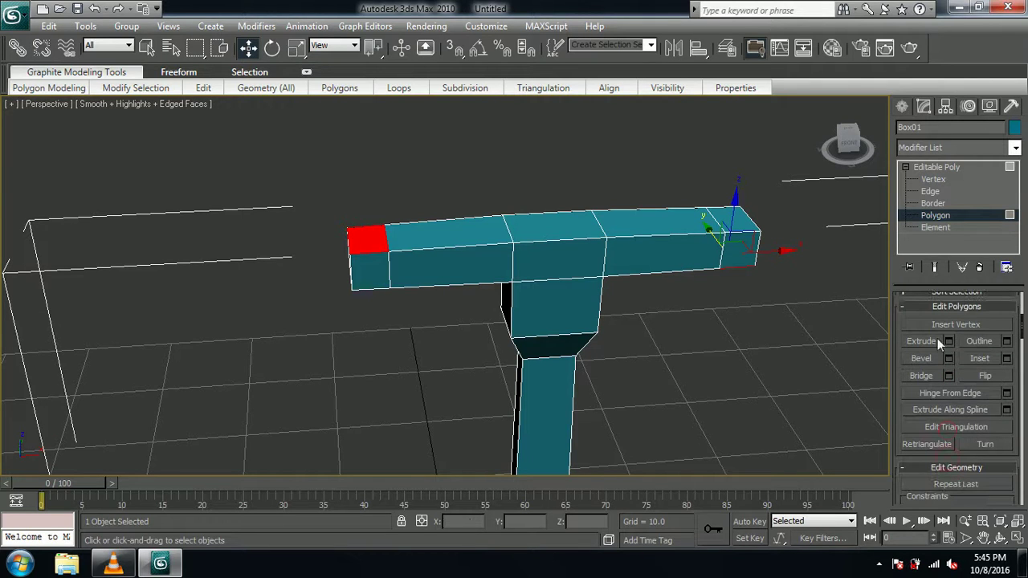
click(948, 358)
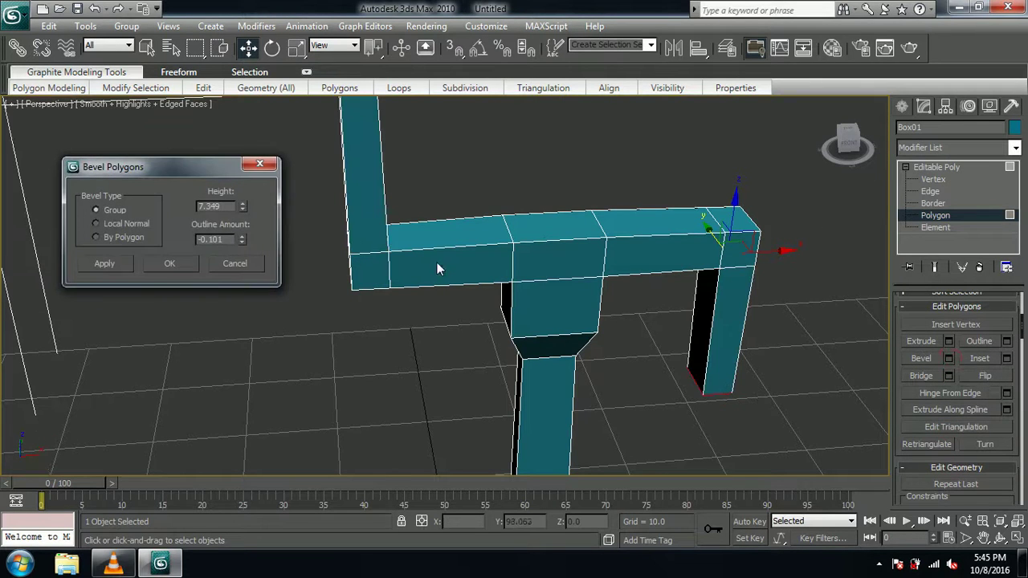
mouse_move(586, 356)
alt+middle_down()
mouse_move(645, 425)
mouse_move(598, 432)
mouse_move(581, 365)
alt+middle_up()
scroll(481, 396, down, 6)
alt+middle_drag(473, 384, 470, 360)
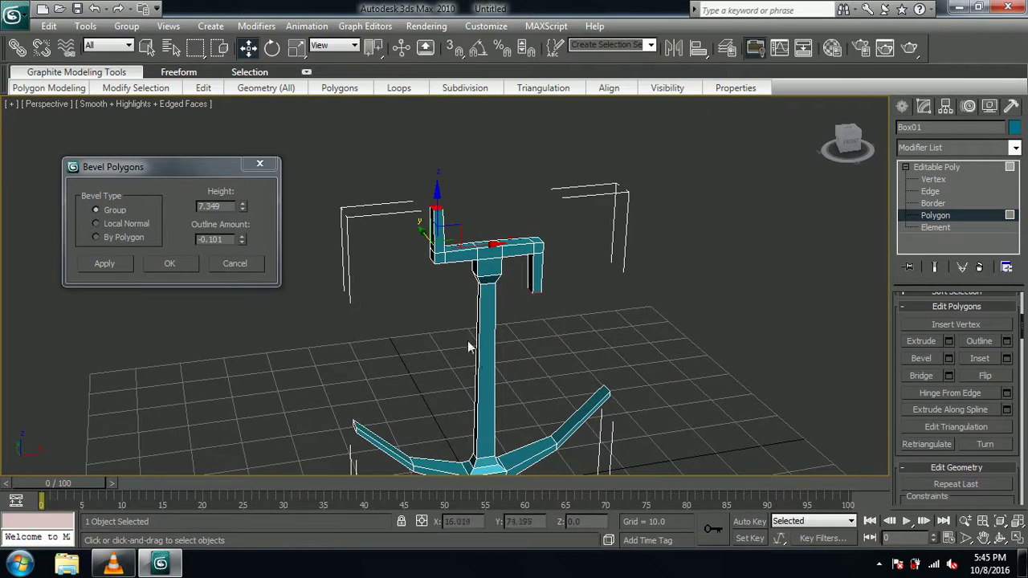
scroll(471, 345, up, 5)
middle_drag(482, 367, 451, 401)
mouse_move(413, 356)
alt+middle_down()
mouse_move(429, 333)
mouse_move(429, 372)
mouse_move(413, 375)
alt+middle_up()
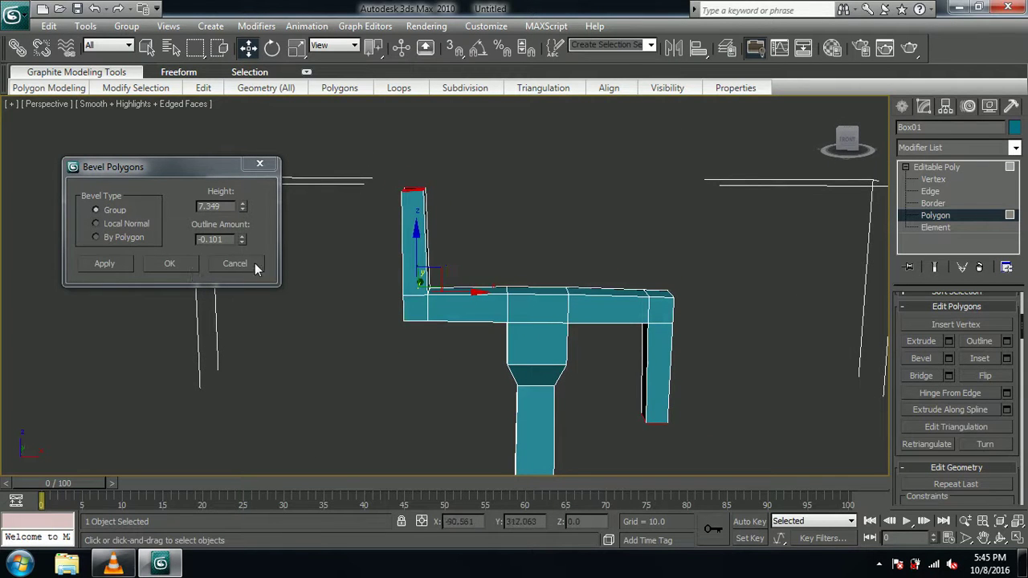
click(178, 267)
Step: Lower all vertices of the column's head and crossbar by about 4 units in the Front view
mouse_move(402, 271)
alt+middle_down()
mouse_move(351, 283)
mouse_move(415, 270)
mouse_move(404, 274)
alt+middle_up()
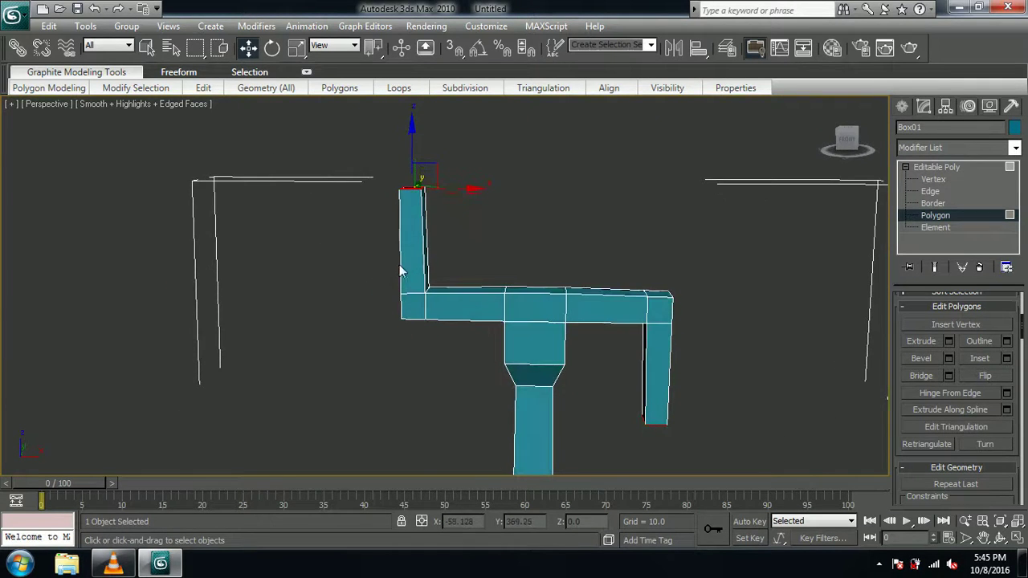
key(f)
scroll(429, 310, up, 4)
middle_drag(429, 310, 458, 427)
scroll(457, 333, up, 5)
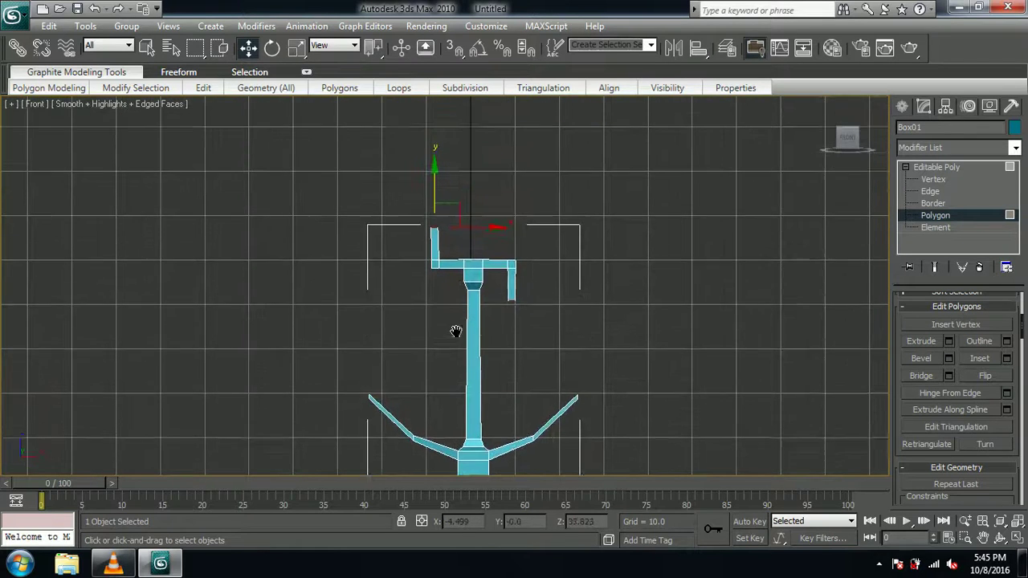
click(947, 180)
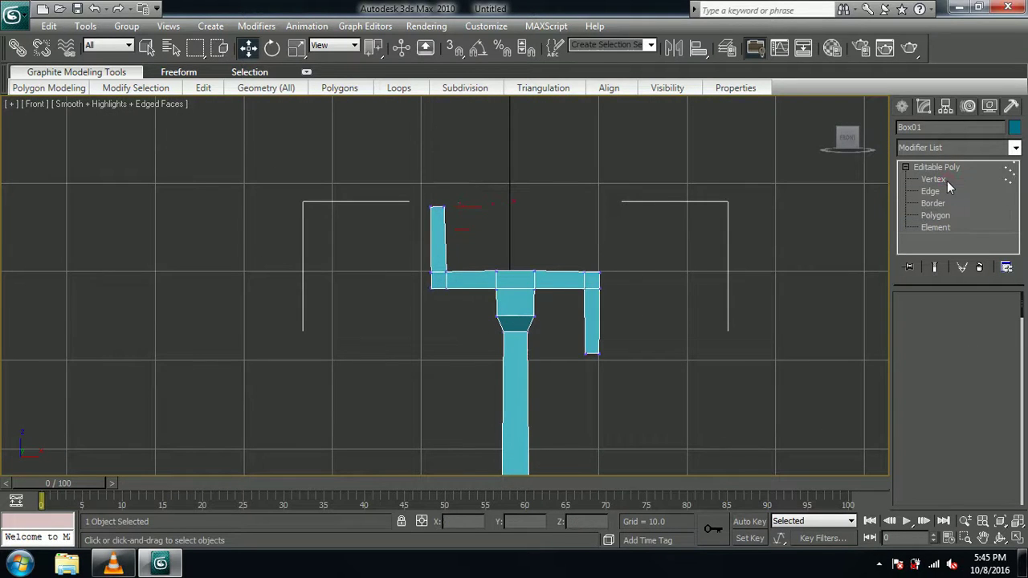
scroll(658, 257, down, 2)
drag(393, 185, 628, 363)
drag(504, 183, 504, 209)
click(571, 179)
Step: Taper the crossbar's two bent ends by moving their inner tip vertices outward, the left end's by 0.848 units along X
scroll(573, 241, up, 2)
drag(607, 298, 647, 290)
drag(466, 139, 453, 153)
drag(520, 142, 513, 143)
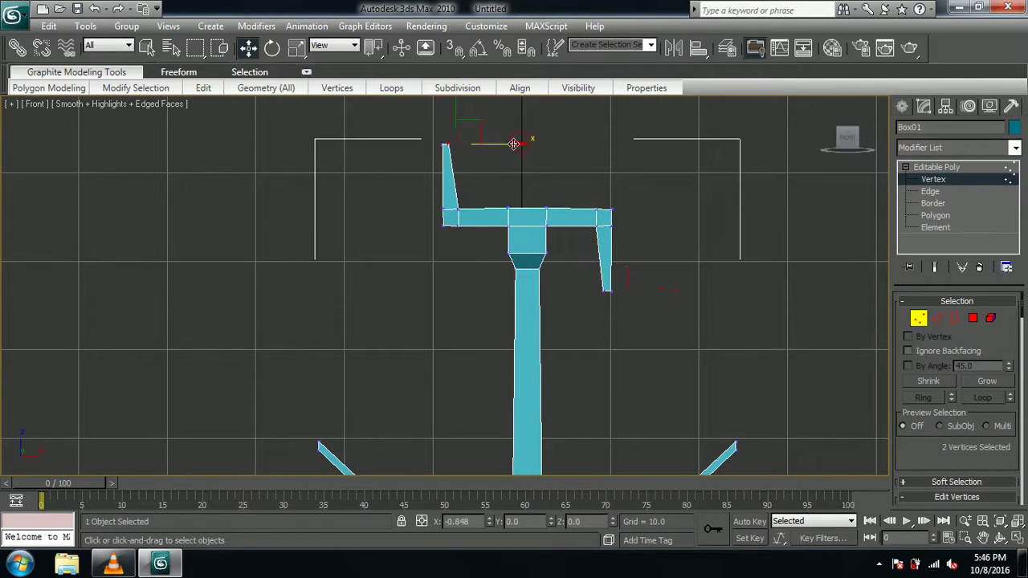
click(573, 174)
middle_drag(572, 174, 566, 199)
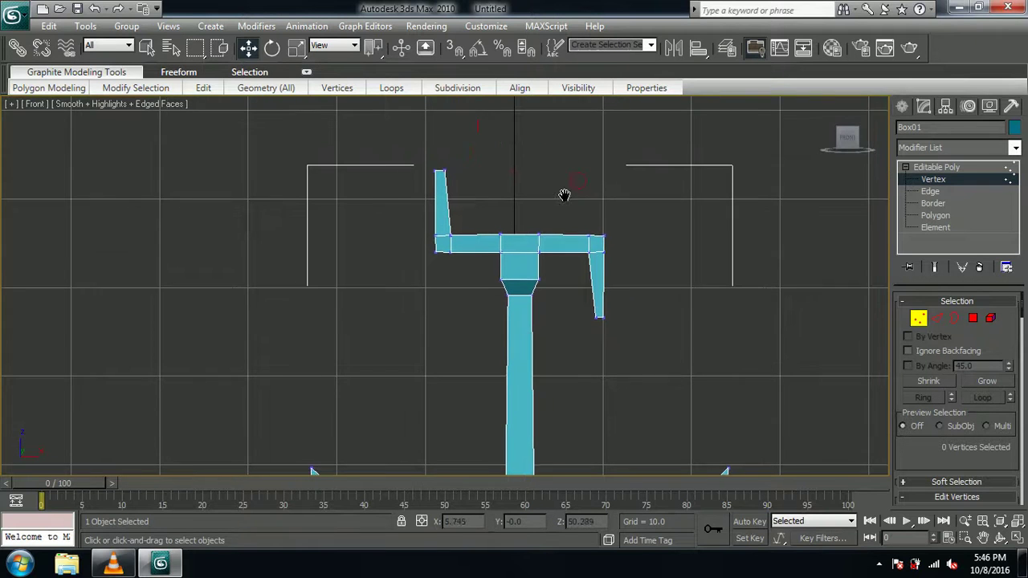
scroll(716, 230, up, 6)
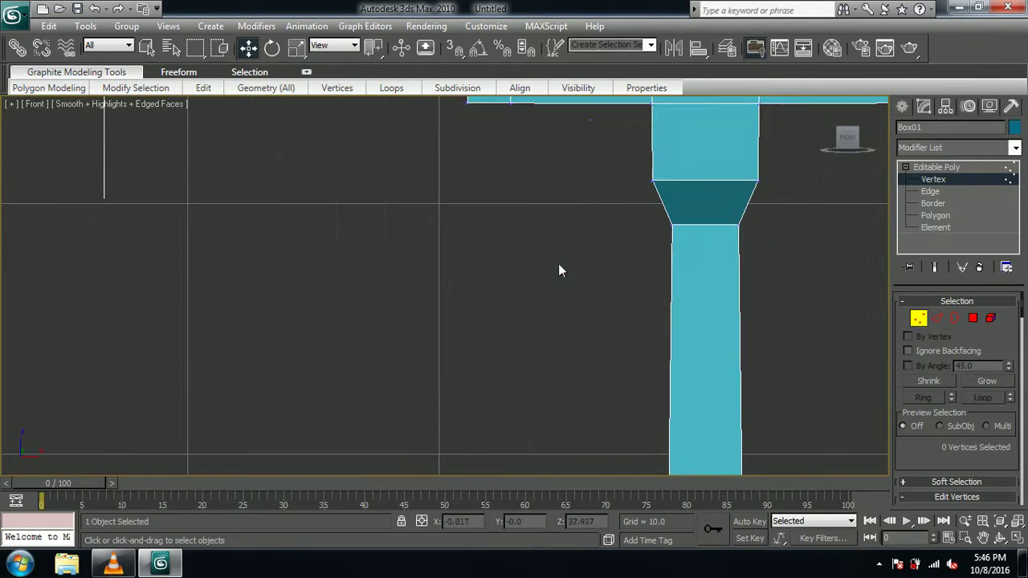
Step: Scale the four vertices at the top of the shaft, just below the flared head, narrower along X
drag(499, 272, 605, 287)
drag(645, 337, 647, 335)
drag(533, 257, 644, 317)
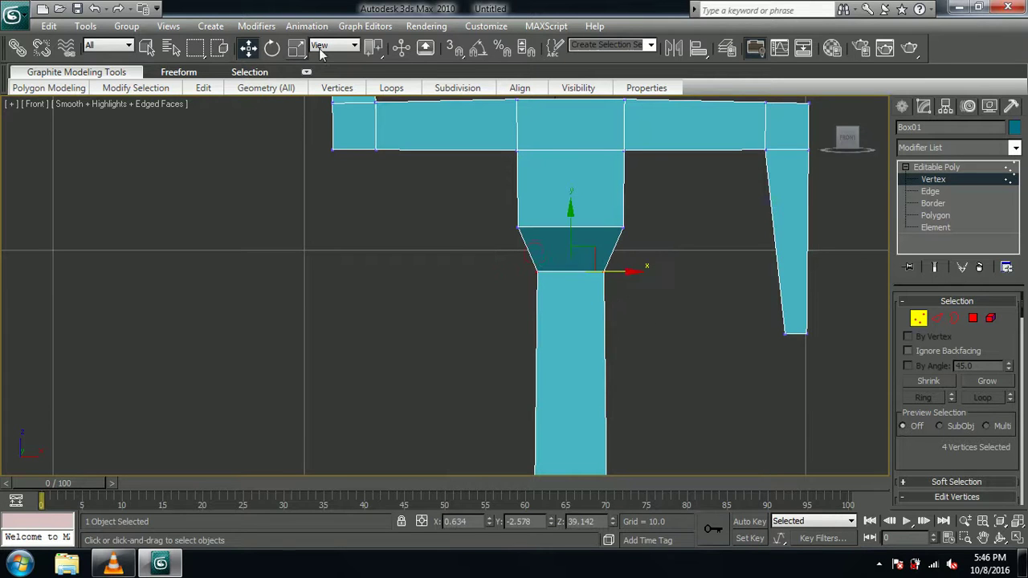
click(297, 48)
drag(646, 273, 624, 275)
Step: Scale the four vertices where the head meets the crossbar's underside to 68 percent along X
middle_drag(660, 203, 656, 260)
drag(499, 194, 602, 222)
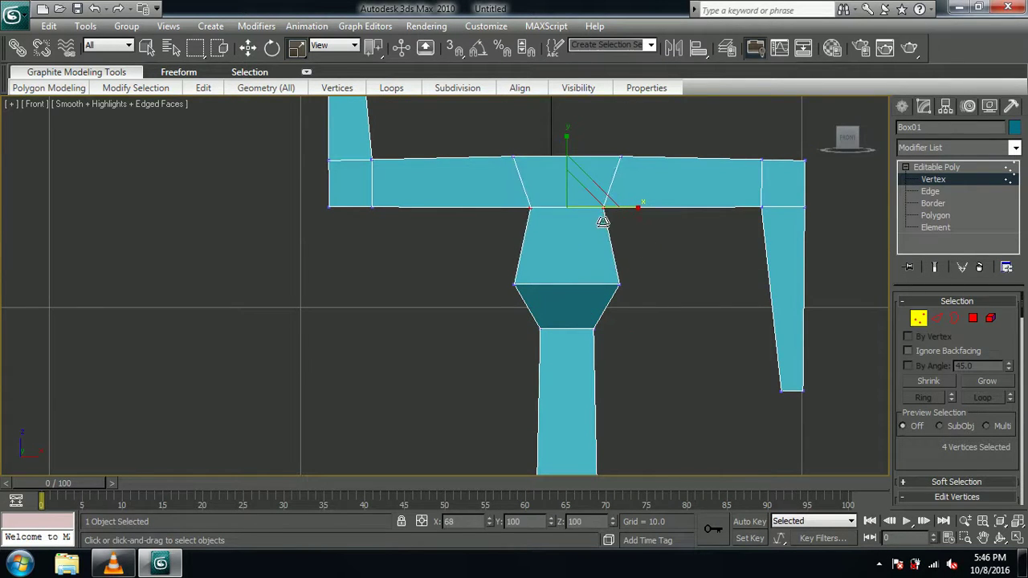
click(660, 120)
middle_drag(683, 192, 666, 259)
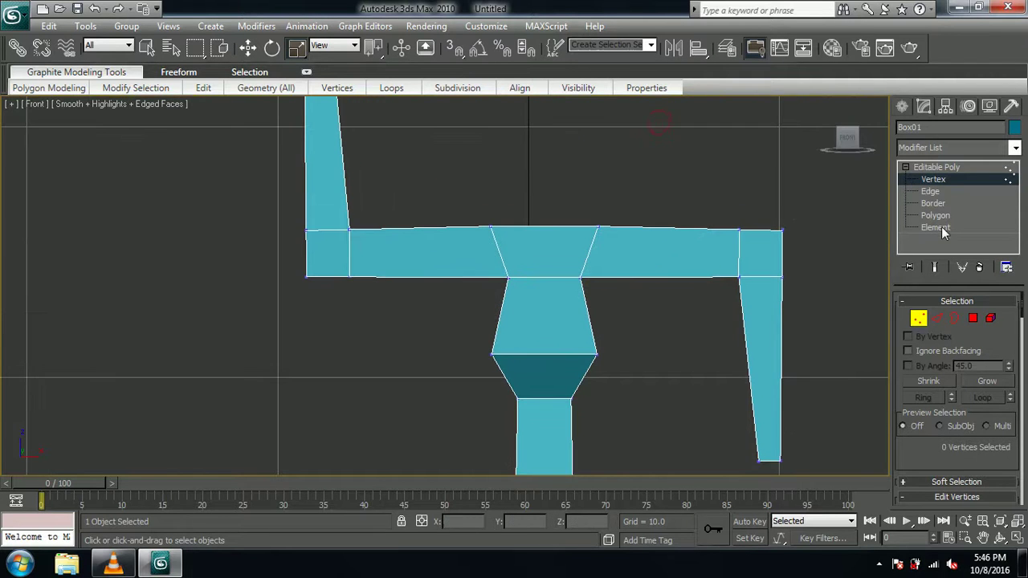
Step: Bevel the top polygon at the crossbar's centre as a group, with height 1.47 and outline amount -0.801
key(p)
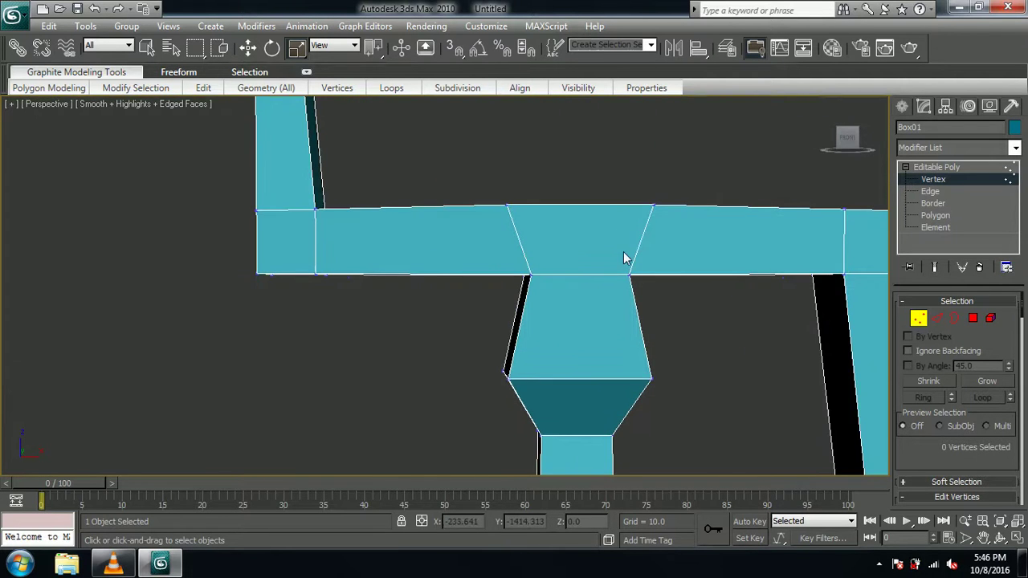
alt+middle_drag(624, 257, 602, 282)
scroll(482, 322, down, 4)
middle_drag(482, 322, 518, 417)
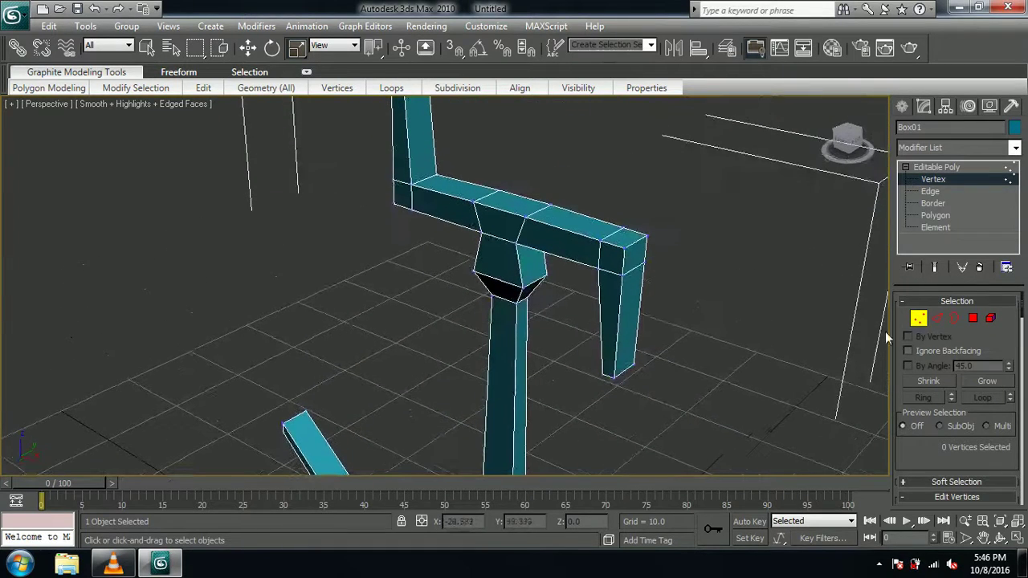
click(948, 215)
click(522, 203)
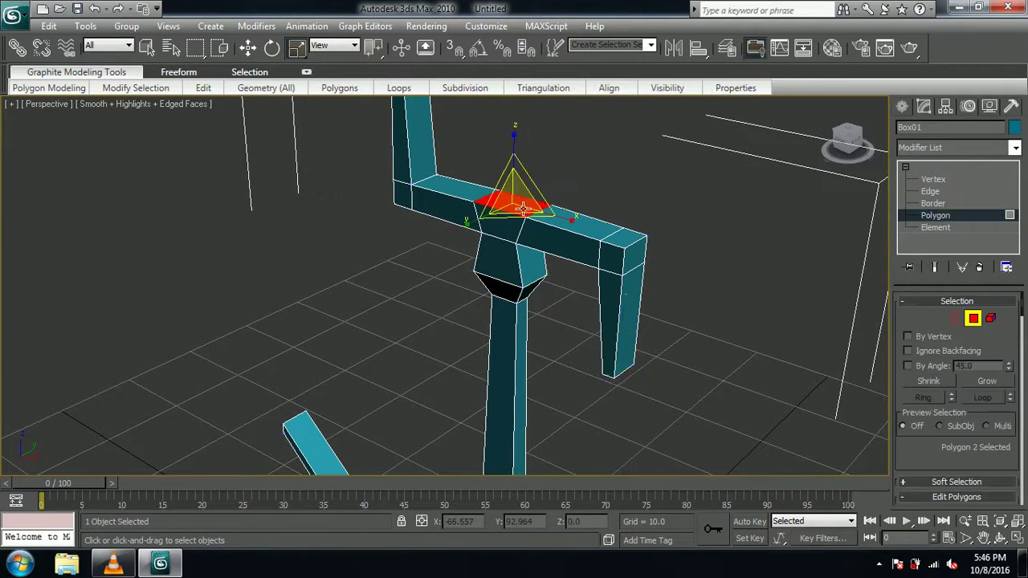
drag(978, 471, 968, 294)
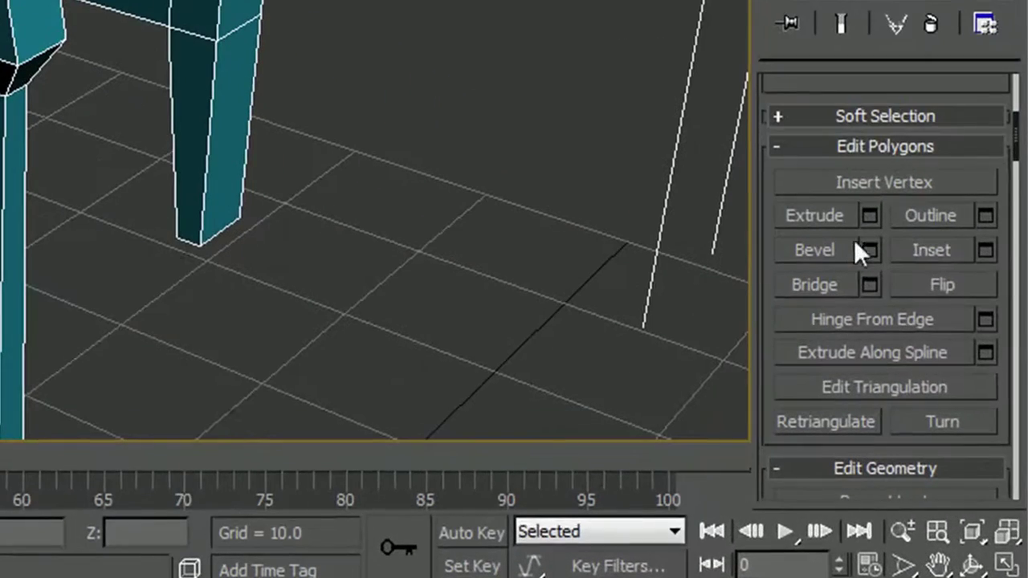
click(870, 252)
middle_drag(199, 246, 325, 322)
drag(219, 181, 234, 268)
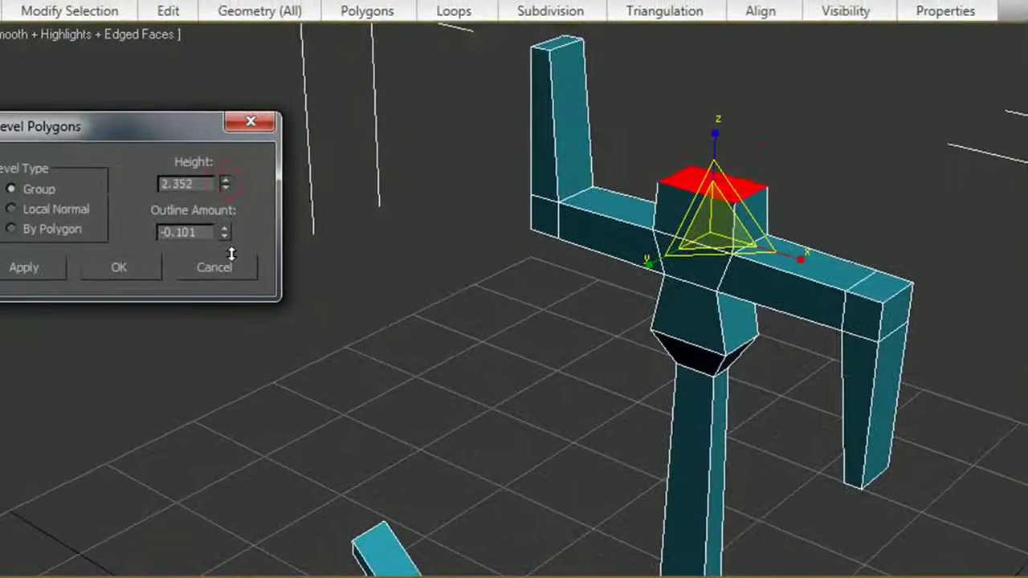
click(224, 229)
drag(225, 233, 236, 305)
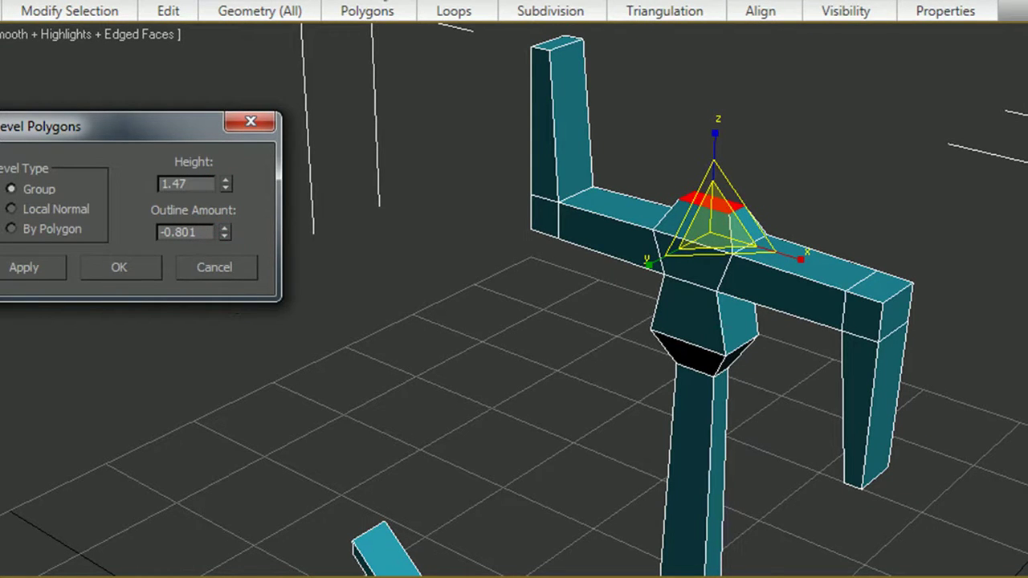
click(119, 266)
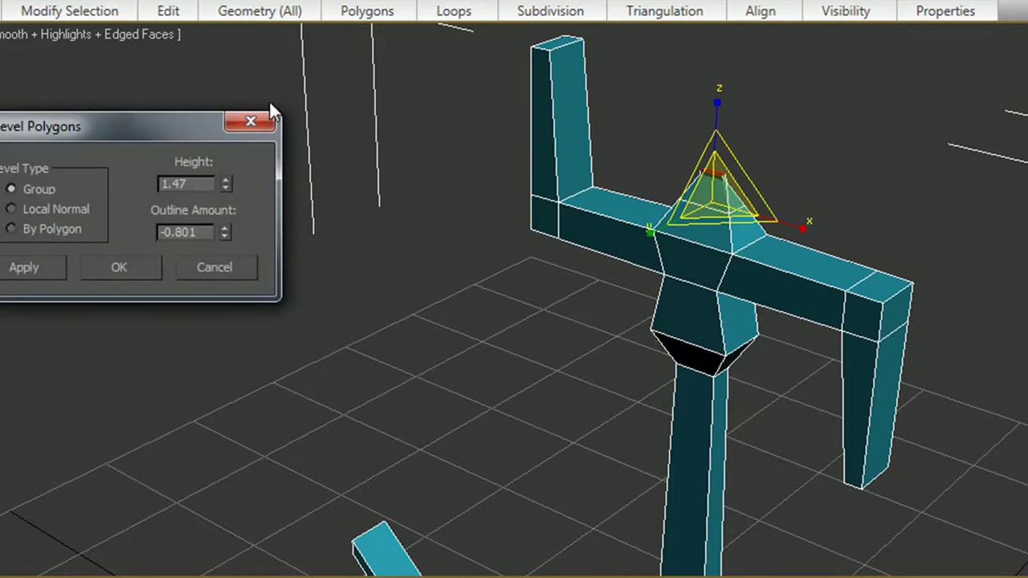
Step: Bevel the same top polygon upward into a neck, with height 3.939 and outline amount -0.101
drag(226, 183, 224, 36)
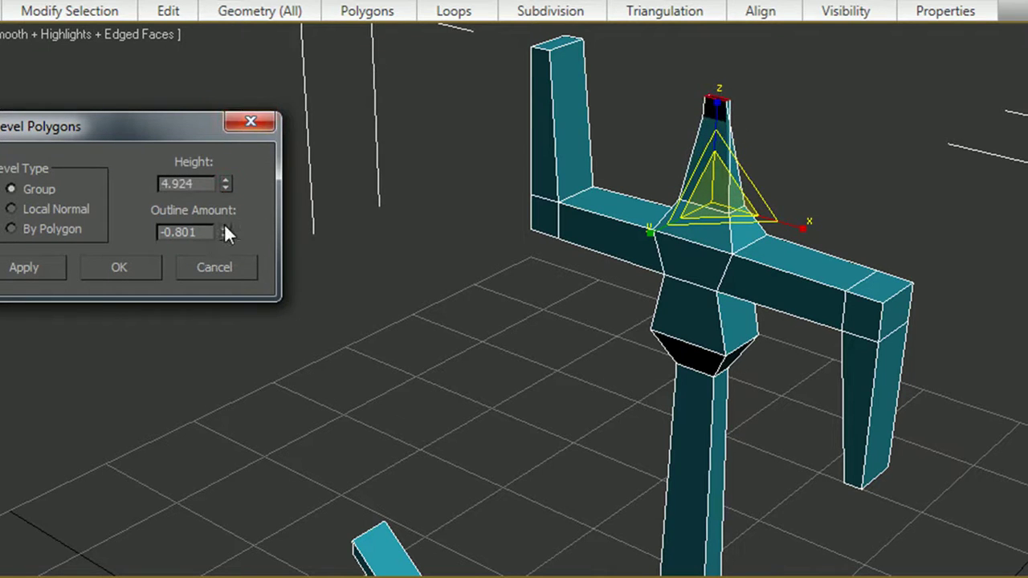
drag(225, 235, 229, 203)
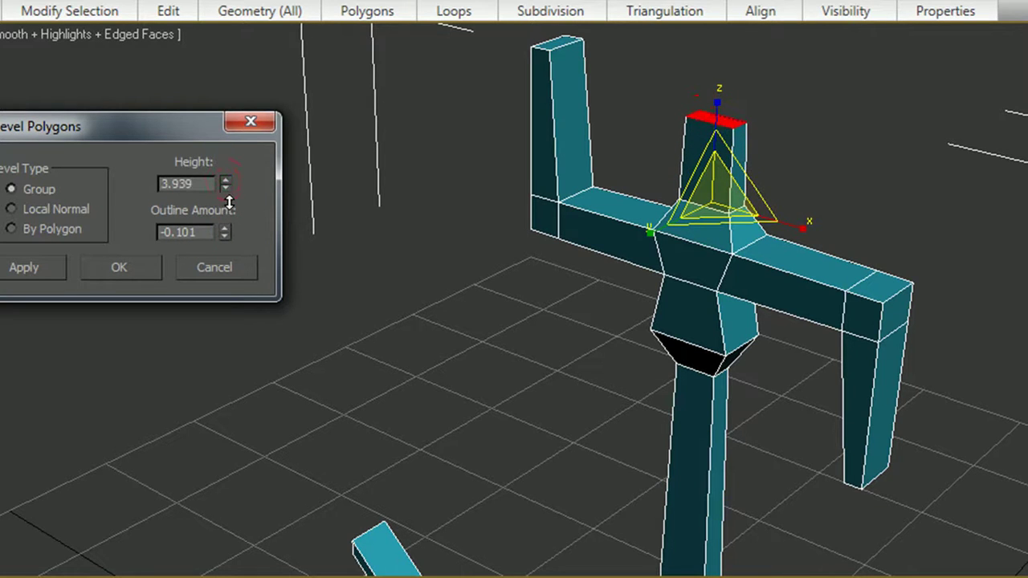
click(156, 265)
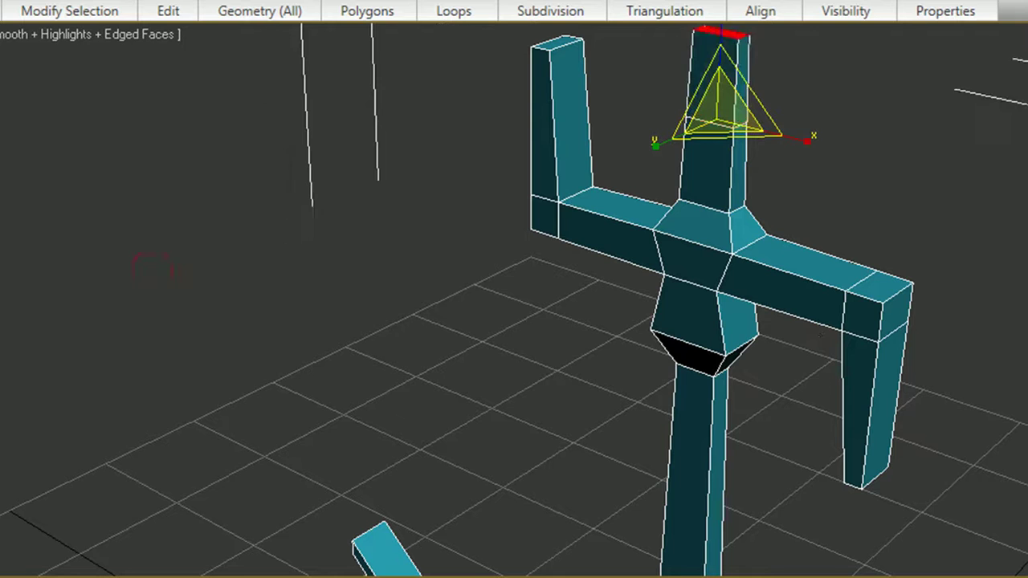
Step: Flare the neck's top polygon outward with a bevel of height 0.932 and outline amount 0.449
drag(224, 186, 238, 267)
drag(224, 229, 231, 191)
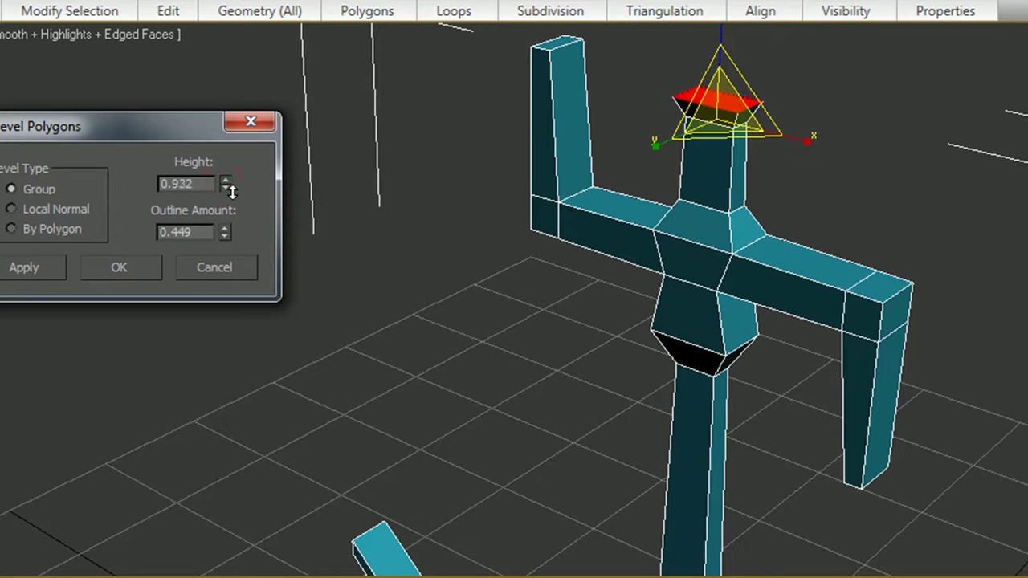
click(127, 271)
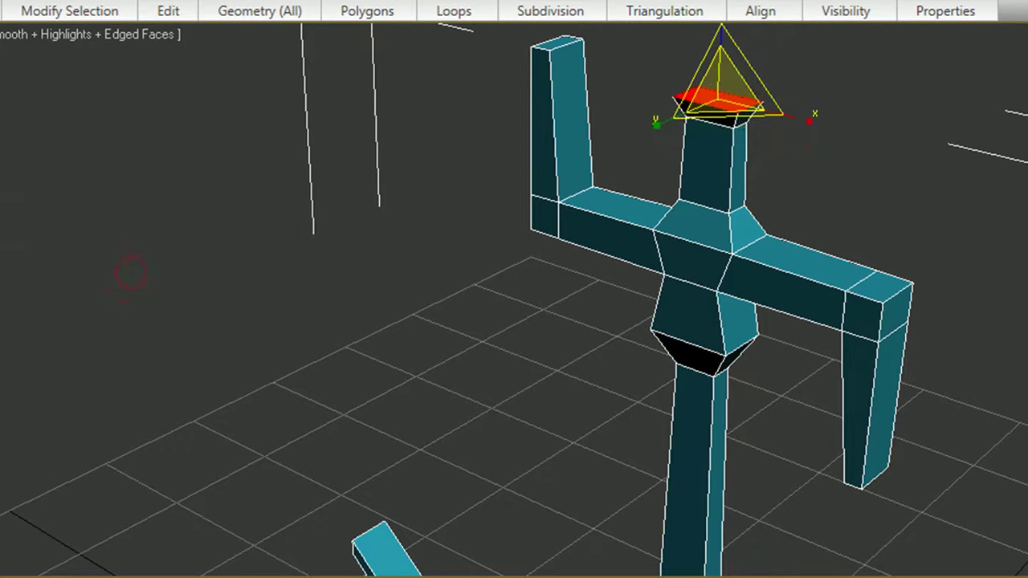
Step: Raise a block above the flare by beveling its top polygon with height 2.926 and outline amount -0.111
key(;)
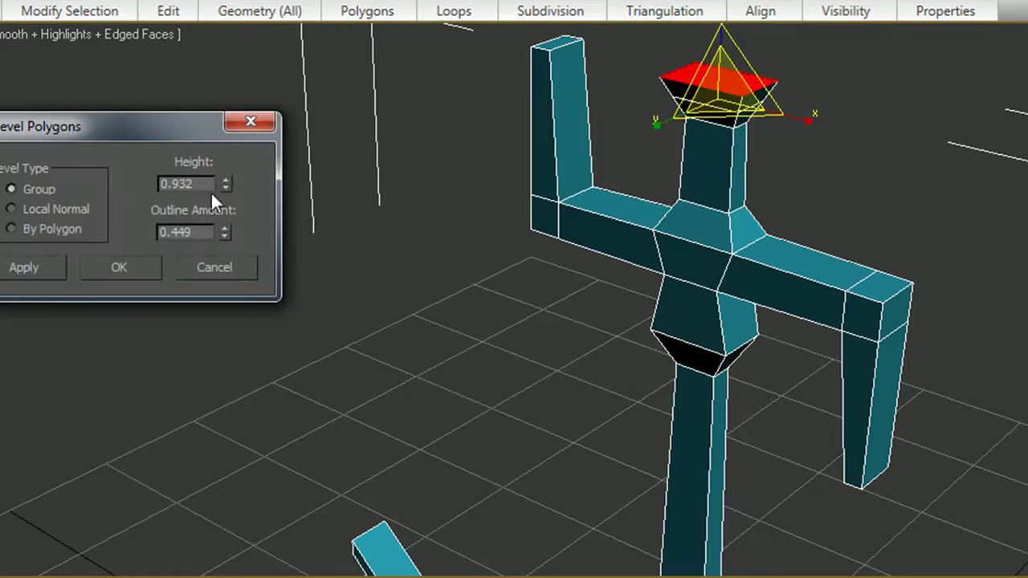
drag(224, 181, 225, 80)
click(224, 229)
drag(224, 232, 235, 287)
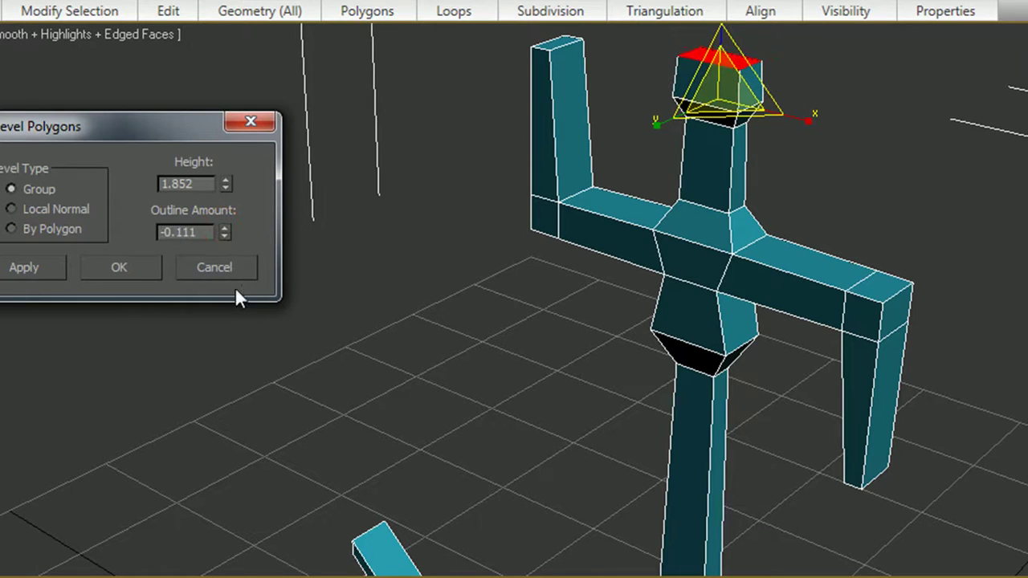
drag(227, 184, 232, 112)
click(127, 270)
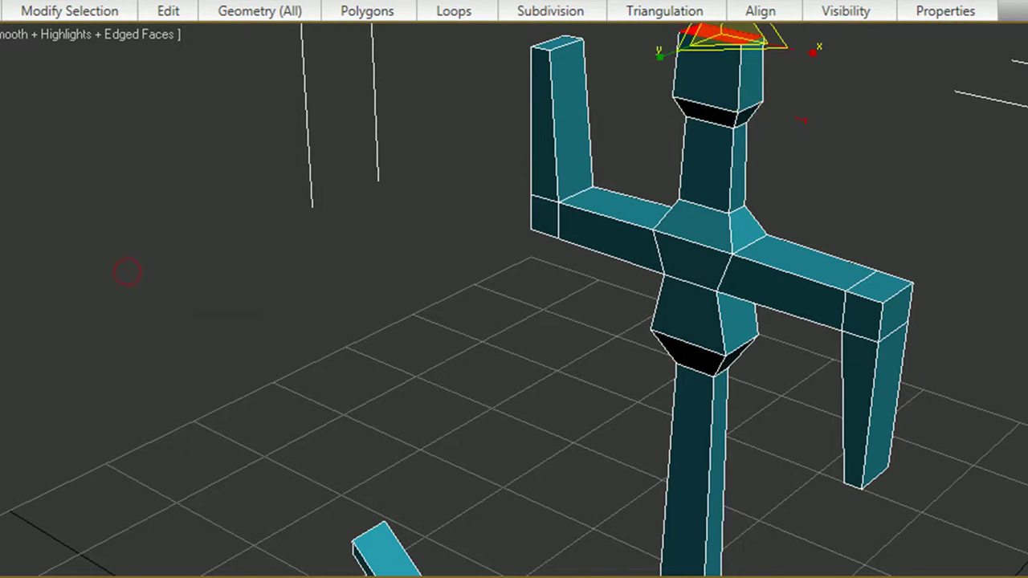
Step: Cap the block with a short inward bevel of its top polygon, using outline amount -0.421
middle_drag(720, 220, 681, 363)
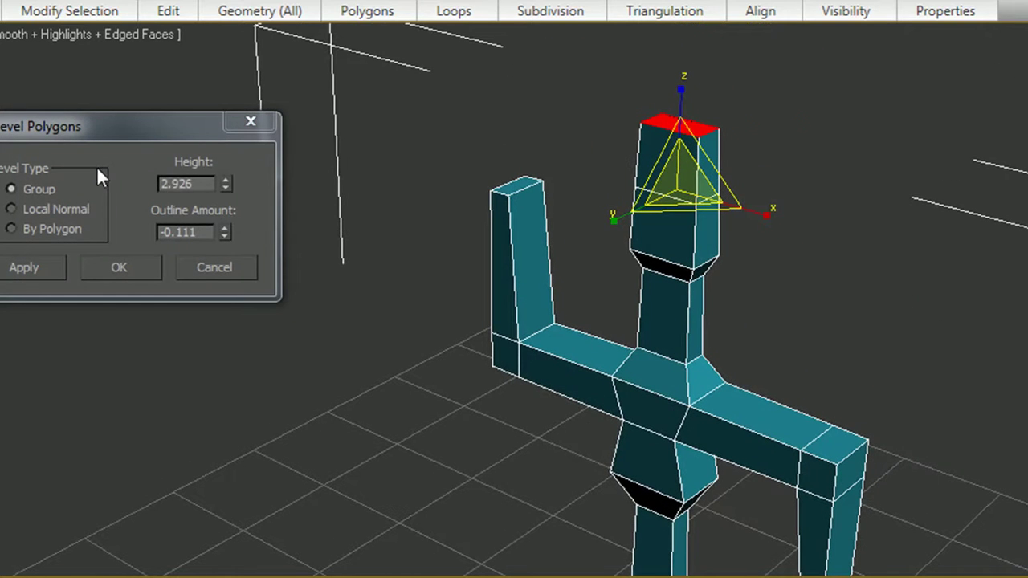
drag(225, 186, 225, 269)
drag(225, 232, 225, 266)
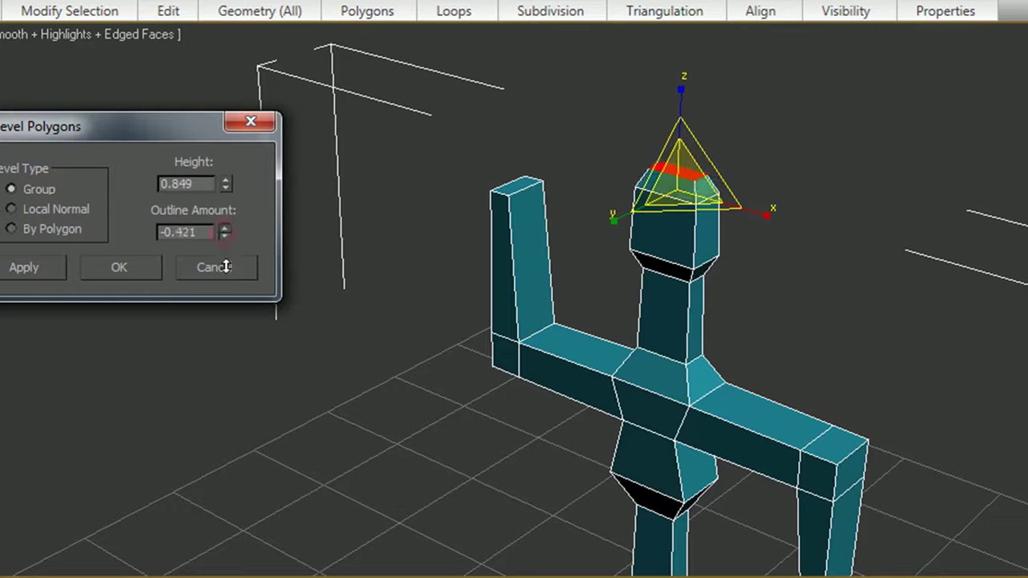
drag(225, 186, 229, 160)
click(120, 268)
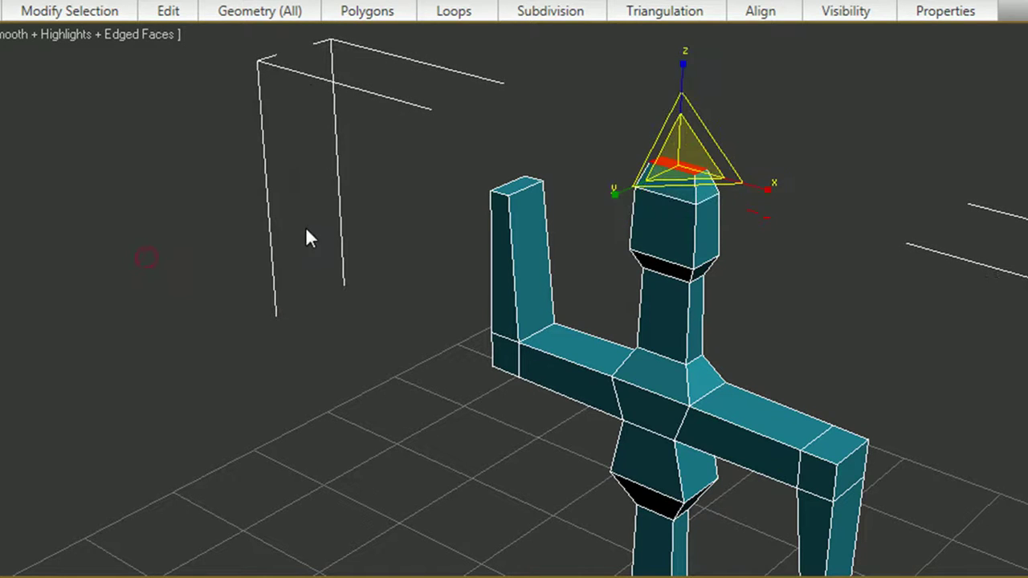
Step: In the Front view, scale the four vertices at the neck's upper end to about 63 percent along X
middle_drag(308, 234, 156, 187)
key(f)
scroll(296, 195, up, 3)
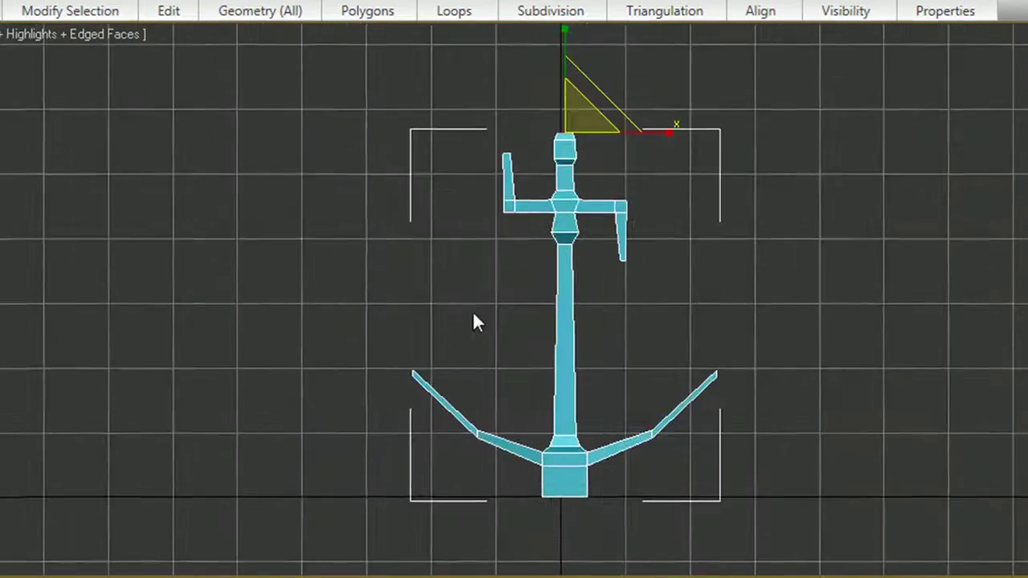
middle_drag(472, 313, 445, 429)
scroll(480, 341, up, 6)
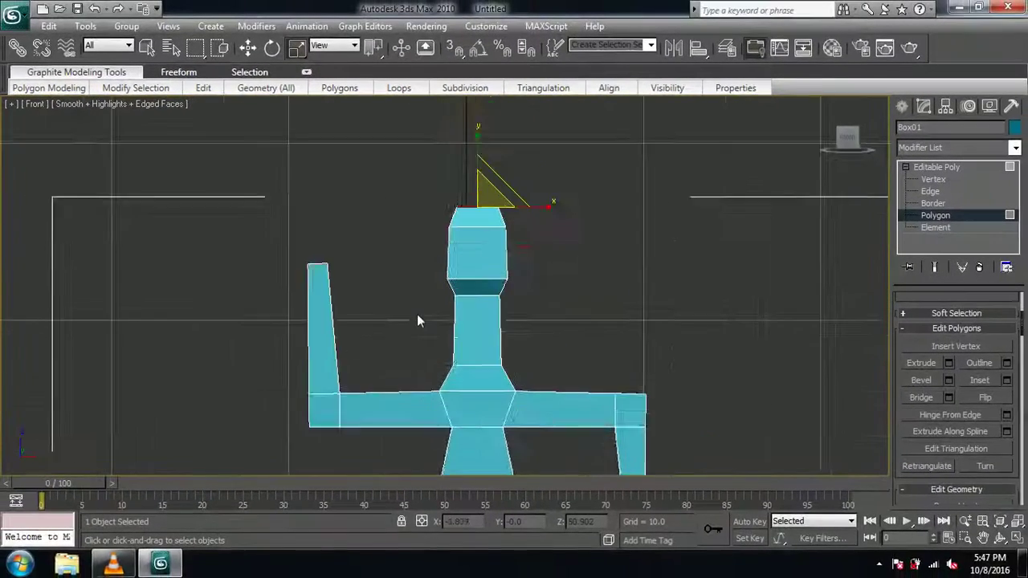
scroll(417, 320, up, 2)
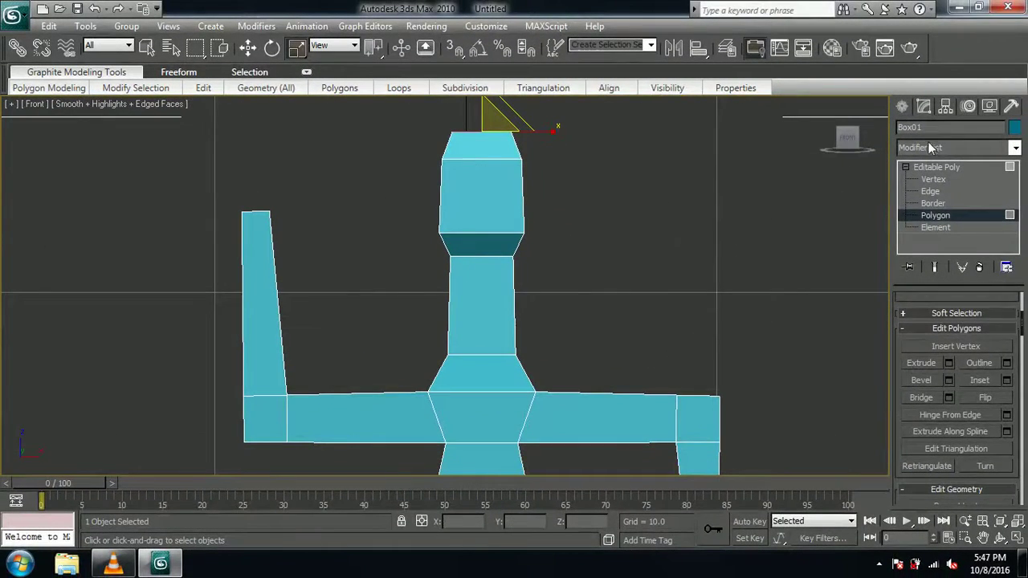
click(934, 179)
drag(430, 248, 574, 300)
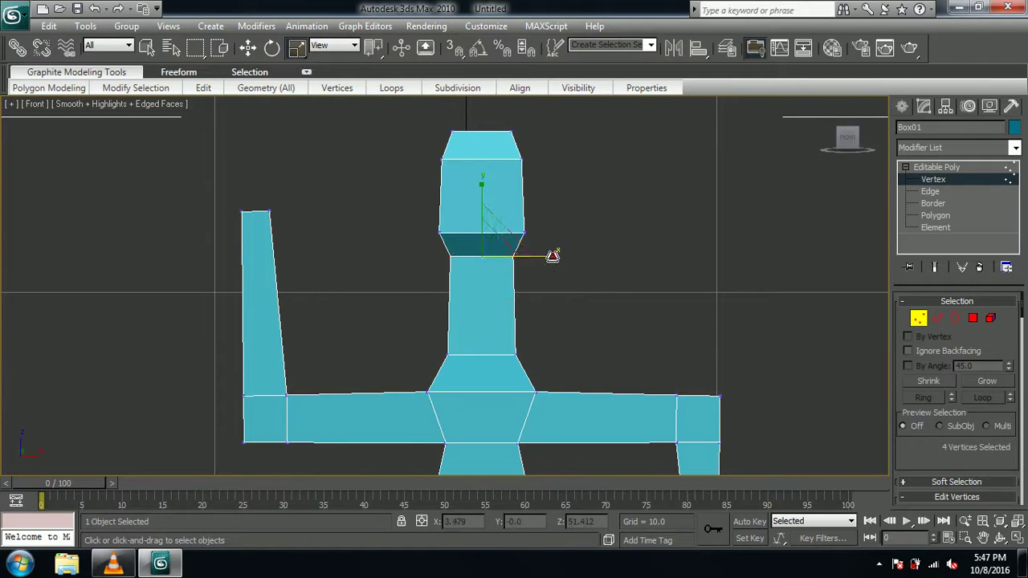
drag(552, 255, 518, 259)
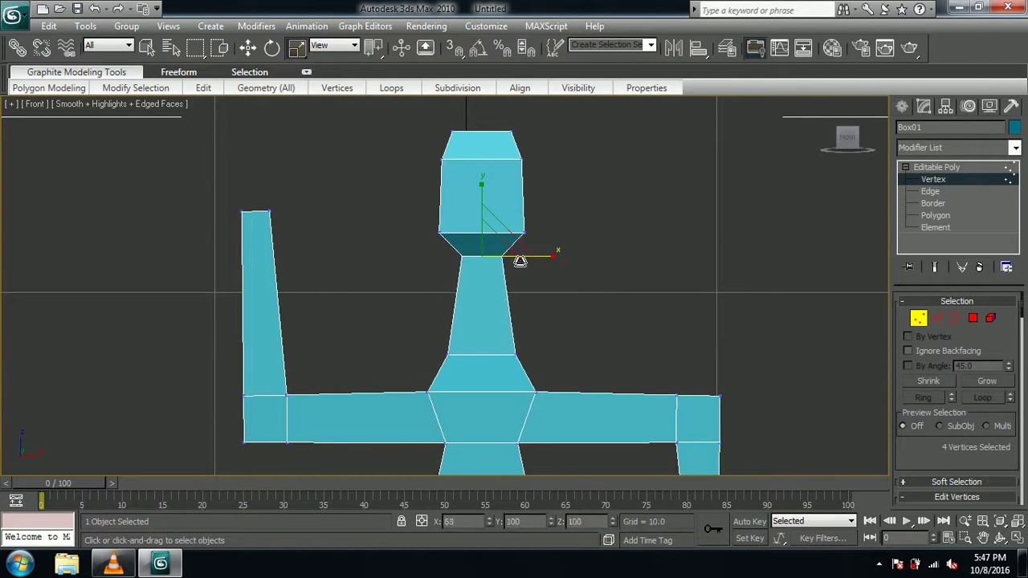
Step: Narrow the vertices at the neck's base along X so the neck is slim over its full height
drag(406, 336, 524, 362)
drag(429, 113, 552, 152)
drag(426, 148, 373, 166)
Step: Leave vertex editing of the Editable Poly and deselect the anchor
middle_drag(390, 327, 347, 184)
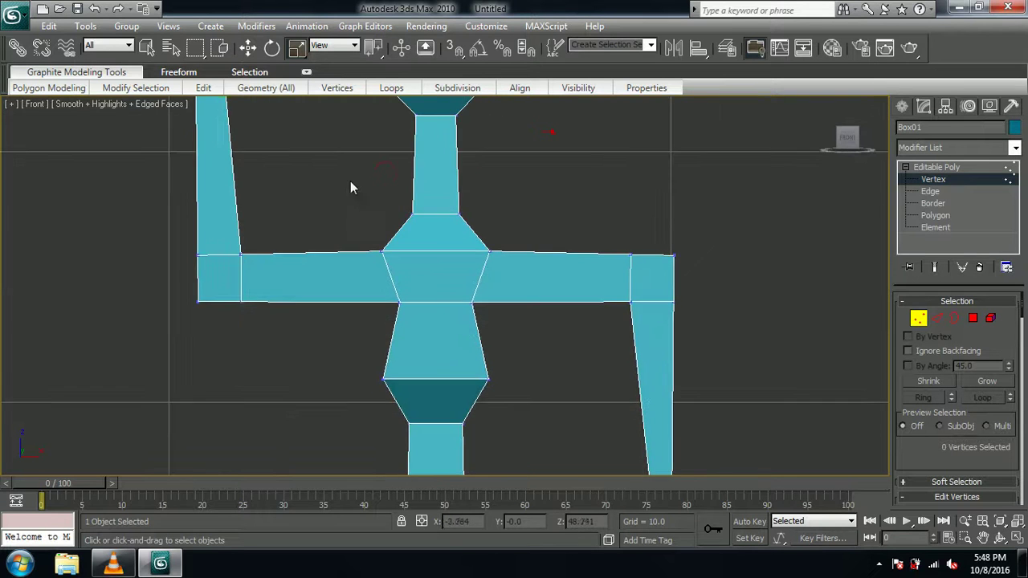
scroll(377, 345, down, 6)
middle_drag(371, 387, 423, 284)
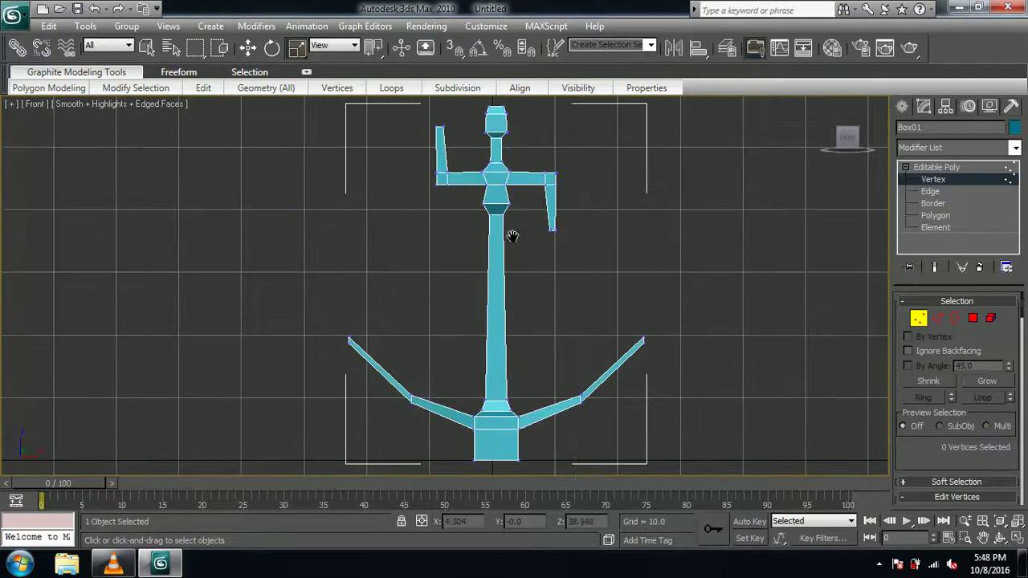
middle_drag(488, 156, 500, 227)
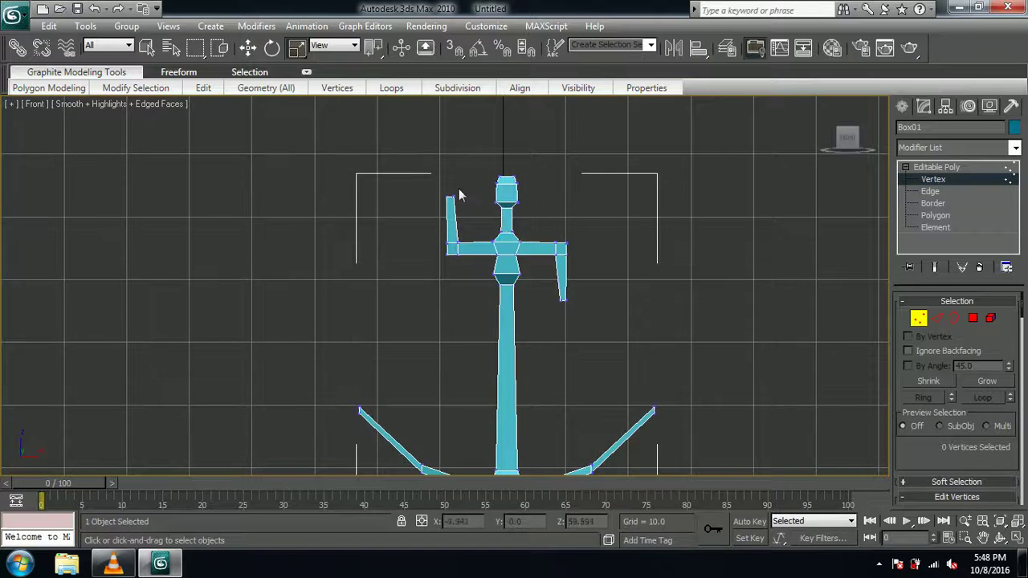
key(p)
alt+middle_drag(570, 225, 873, 230)
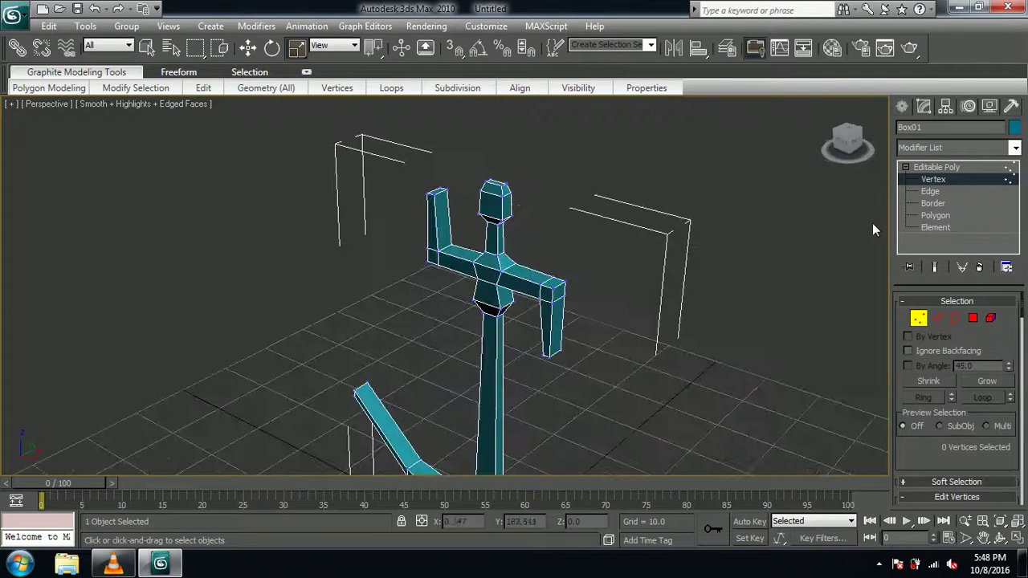
click(956, 168)
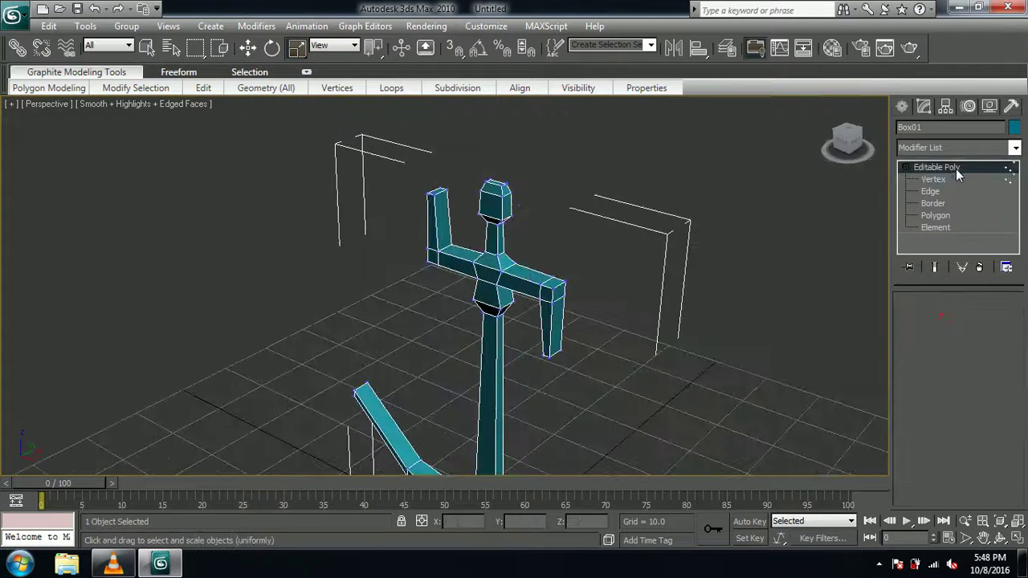
click(774, 204)
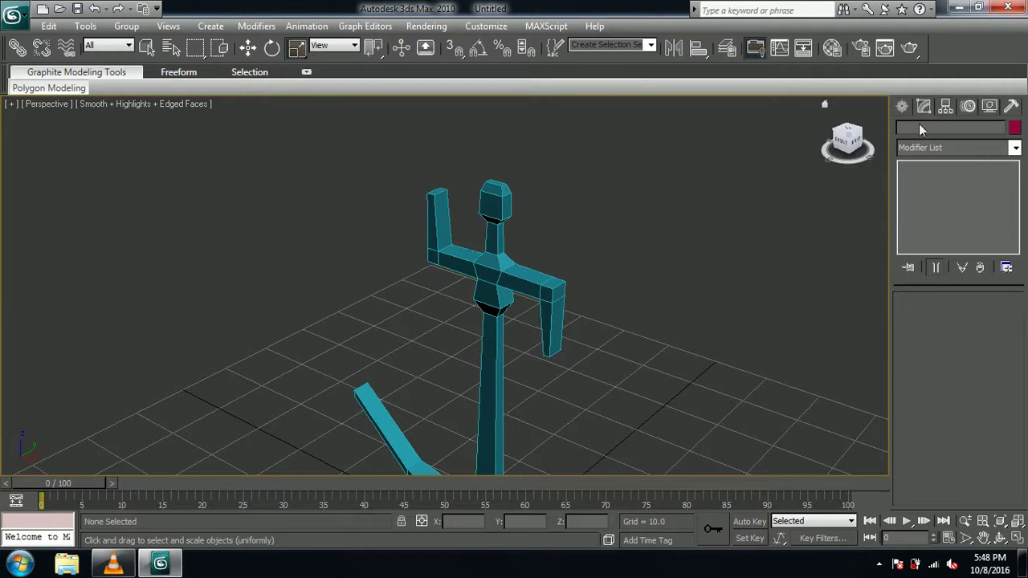
Step: In the Front view, create a tube centred above the anchor's head with radii about 4.46 and 4.19 and height about 12.4
click(901, 104)
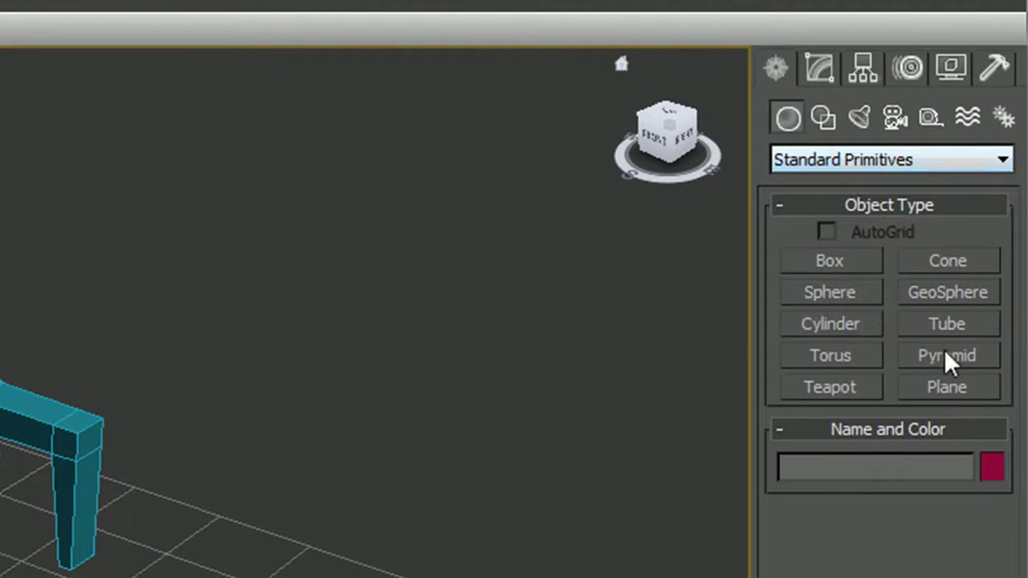
click(948, 324)
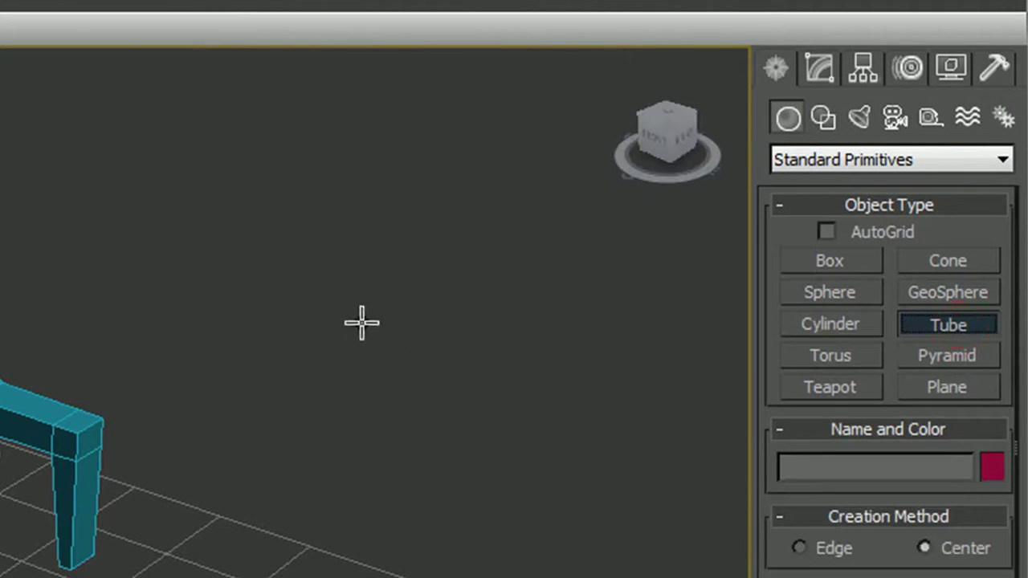
key(f)
middle_drag(164, 289, 168, 436)
scroll(168, 436, up, 4)
middle_drag(545, 271, 514, 411)
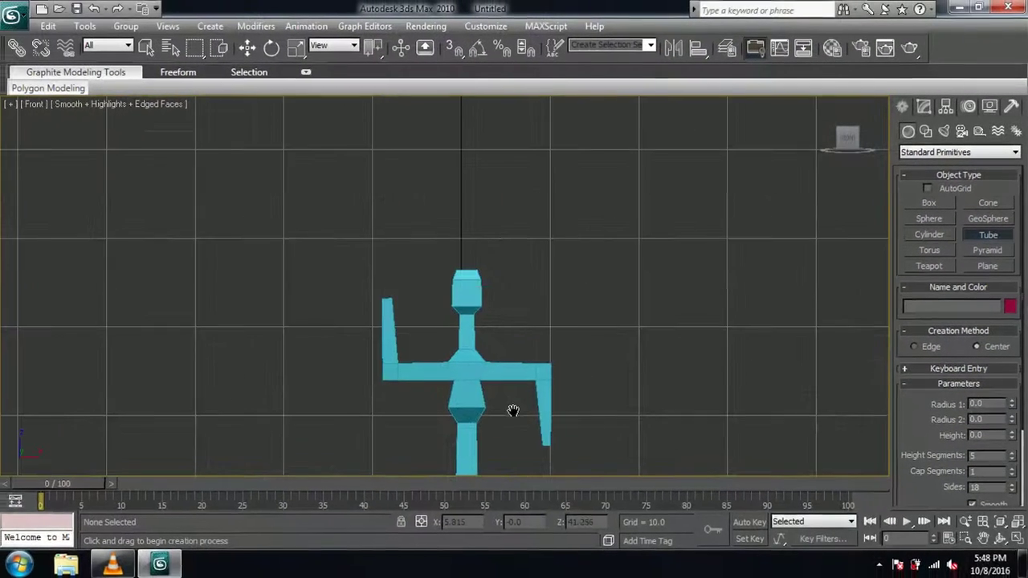
scroll(479, 324, up, 1)
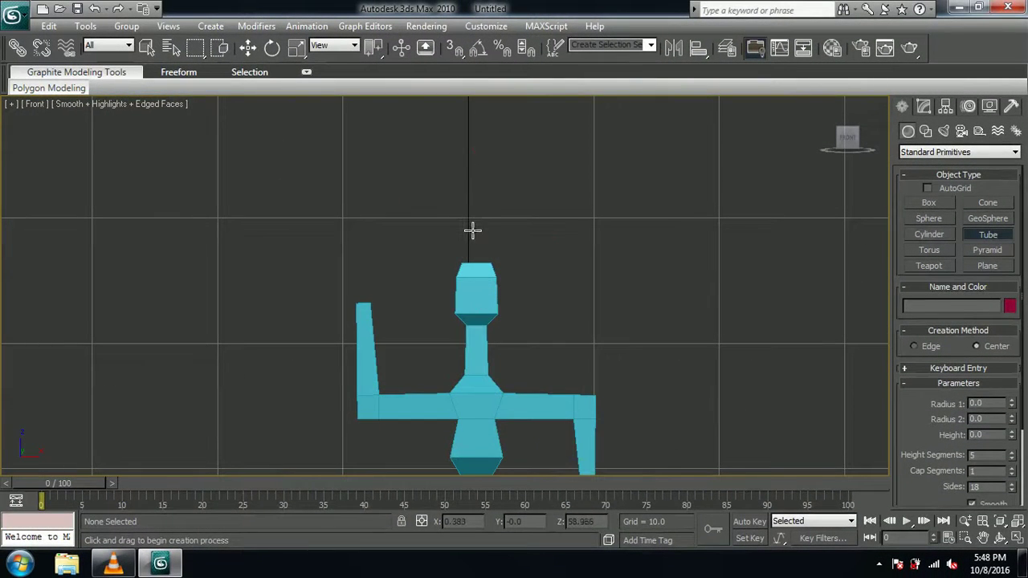
drag(472, 231, 481, 284)
click(485, 283)
click(420, 126)
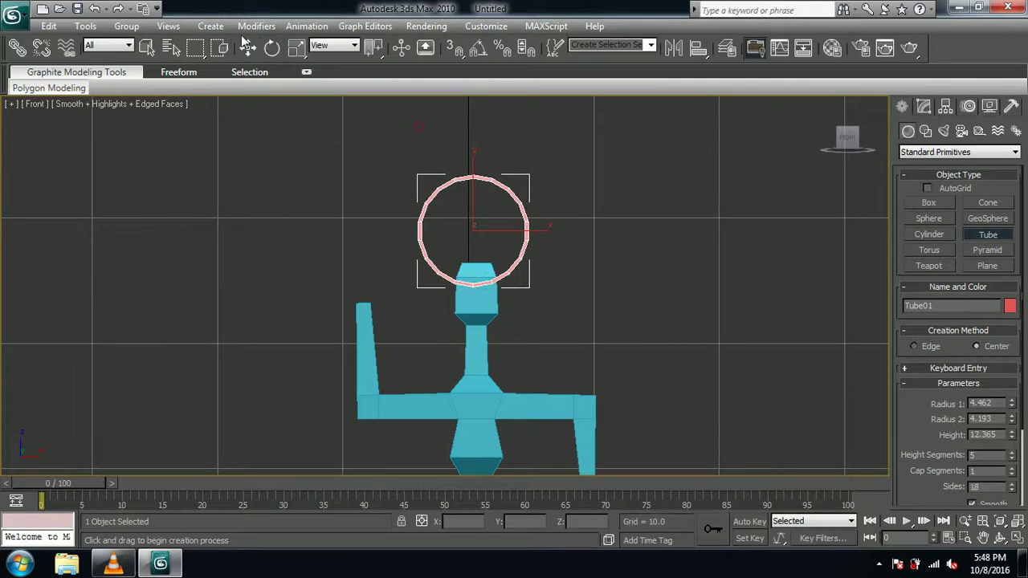
Step: Set the tube's Radius 1 to 4.0
click(248, 48)
alt+middle_drag(594, 240, 889, 222)
click(929, 110)
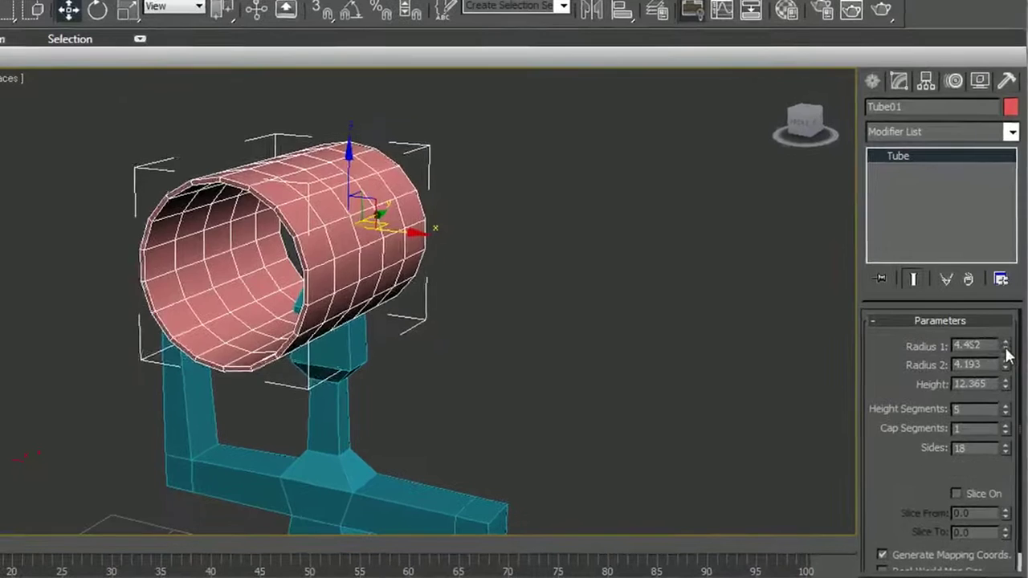
drag(1010, 321, 1008, 368)
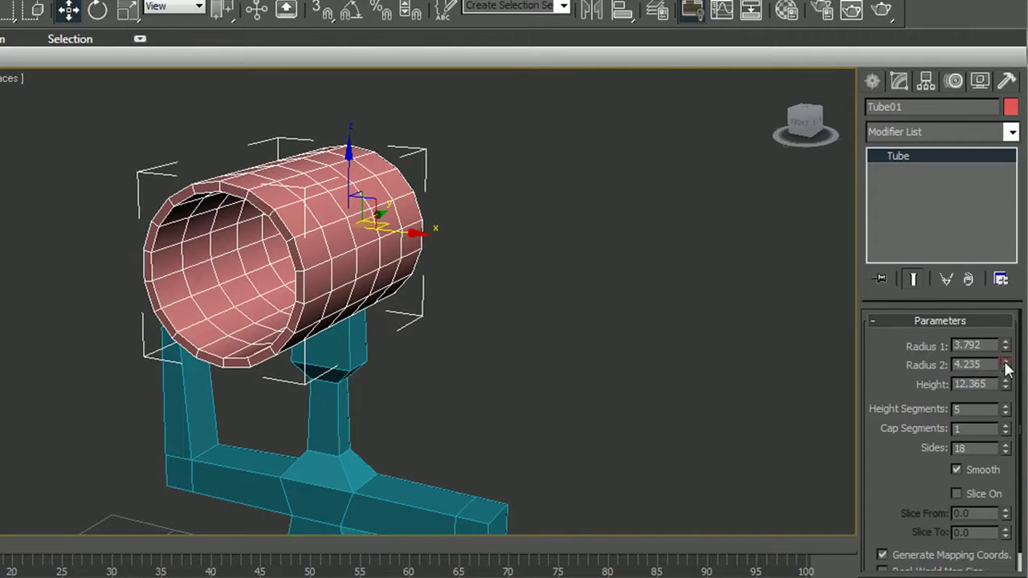
double_click(984, 341)
text(4.0)
key(Return)
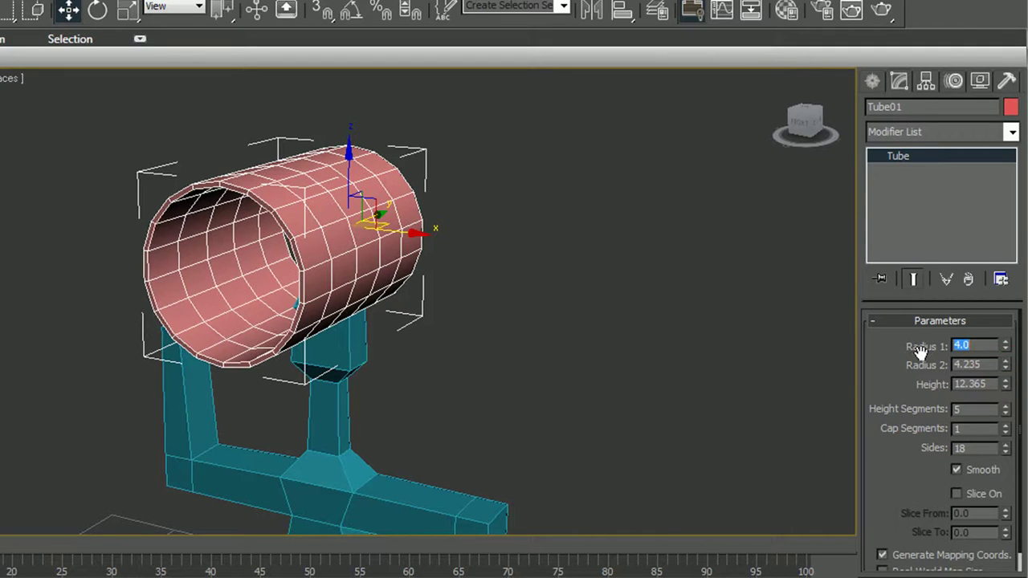
Step: Set the tube's Radius 2 to 4.5 to give the ring its wall thickness
double_click(978, 364)
text(4.0)
key(Return)
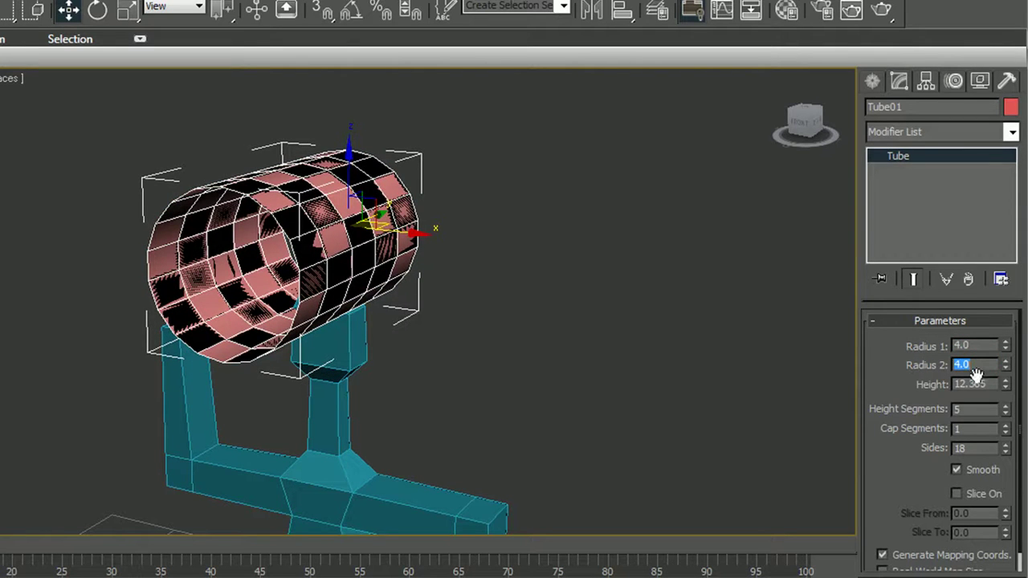
text(5)
key(Return)
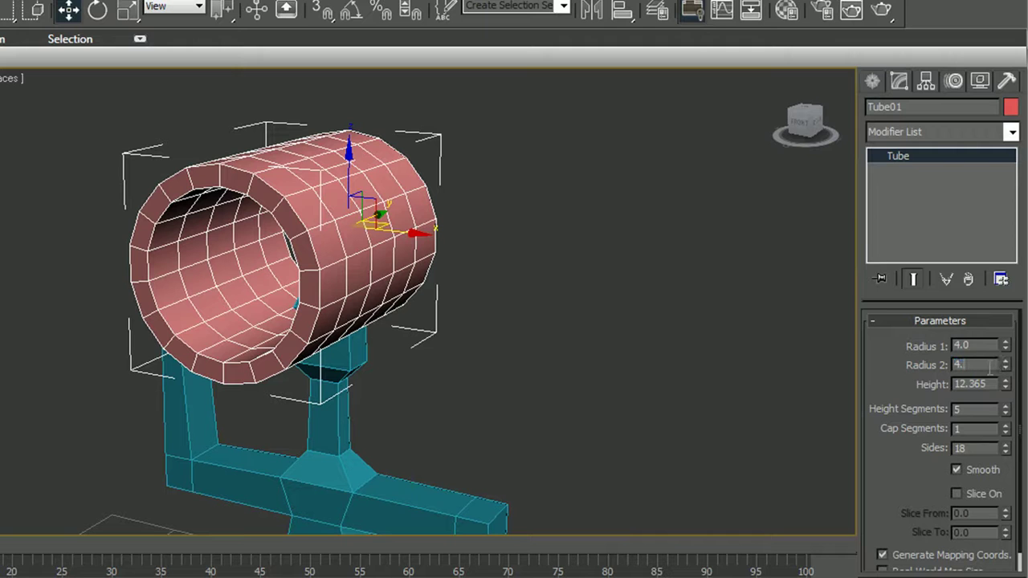
text(4.5)
key(Return)
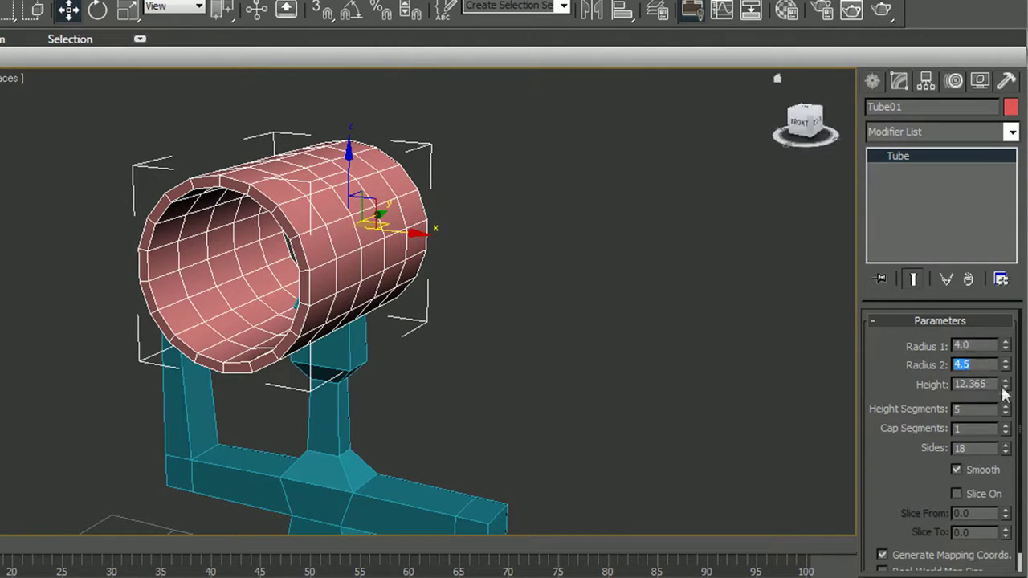
Step: Flatten the tube into a thin ring with height 0.3 and a single height segment
drag(1005, 387, 1017, 478)
alt+middle_drag(826, 394, 723, 371)
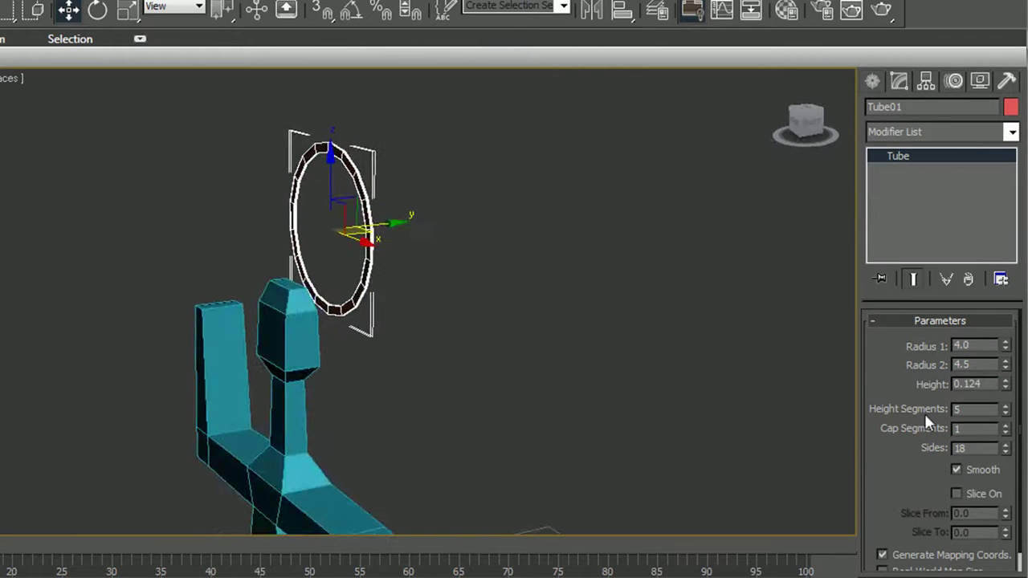
double_click(996, 385)
text(0.4)
key(Return)
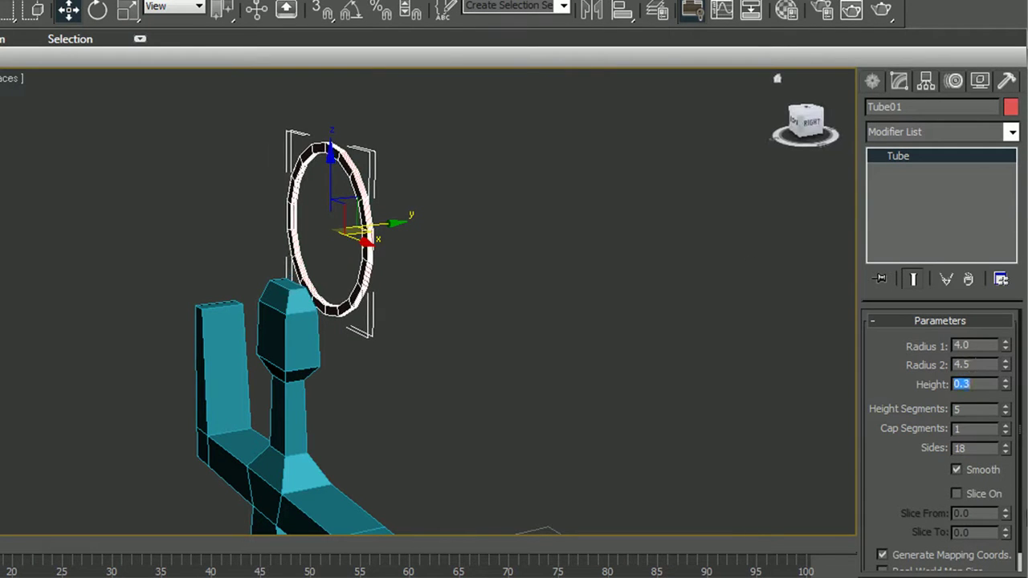
right_click(1006, 413)
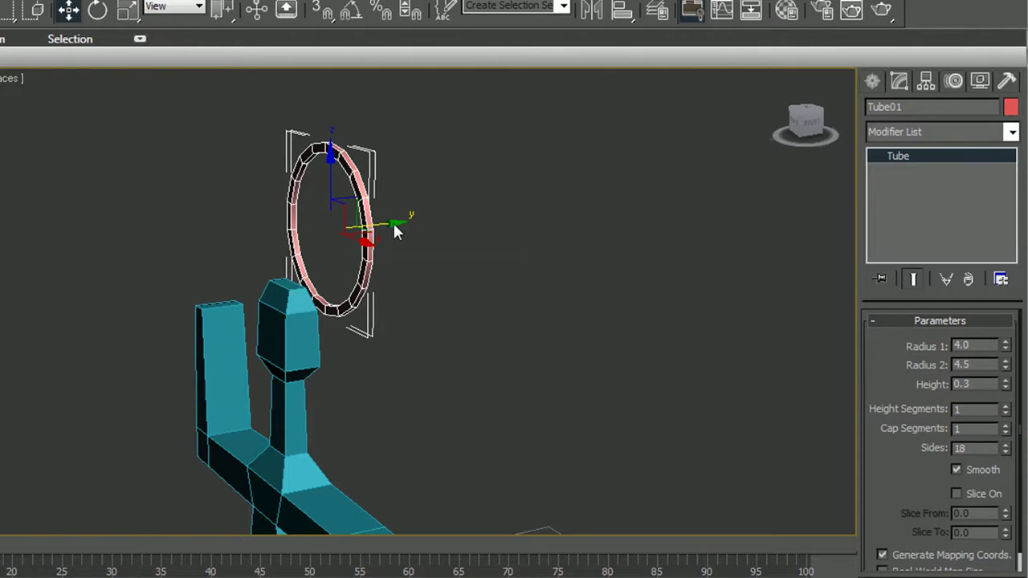
Step: In the Left view, move the ring sideways over the anchor's centreline and raise it so its lower edge sits in the head's tip
key(l)
middle_drag(430, 246, 502, 419)
middle_drag(237, 366, 9, 296)
scroll(114, 291, up, 4)
middle_drag(319, 315, 304, 385)
key(F3)
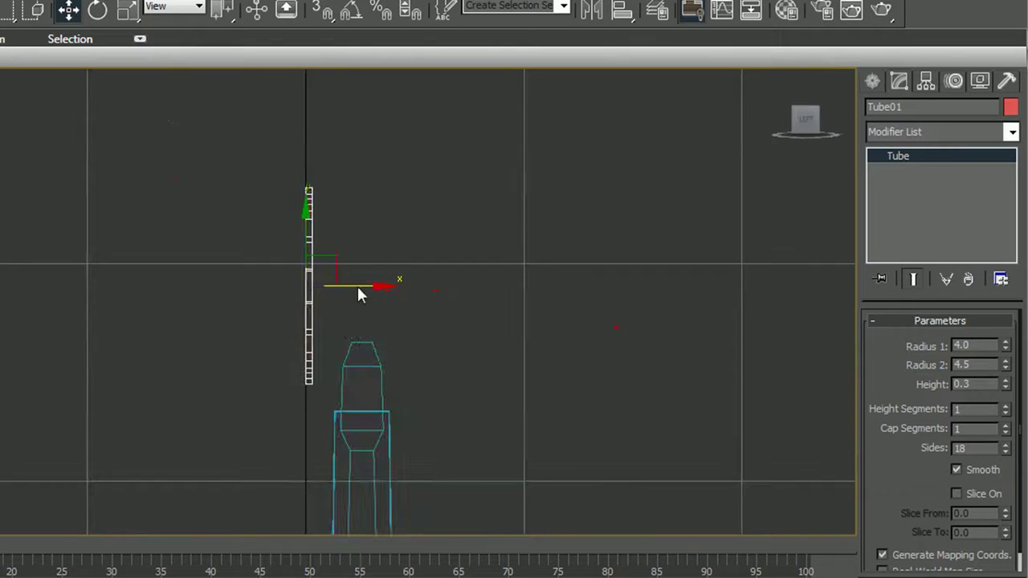
drag(372, 284, 429, 285)
drag(356, 233, 365, 212)
drag(421, 266, 426, 265)
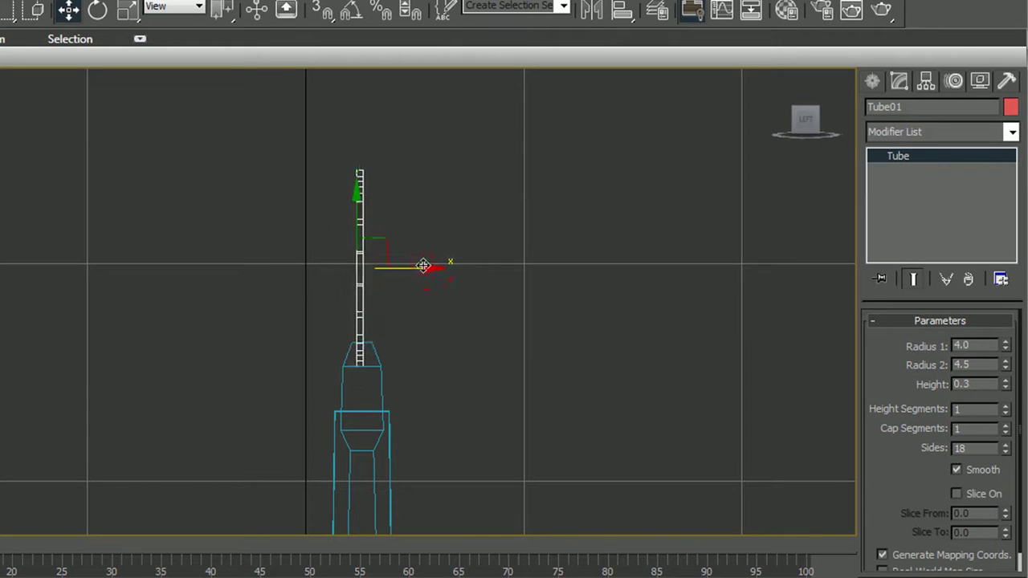
Step: Examine the ring's placement and proportions on the whole anchor from several angles in the shaded Perspective view
click(482, 233)
mouse_move(485, 226)
alt+middle_down()
mouse_move(449, 296)
mouse_move(426, 294)
mouse_move(361, 327)
mouse_move(303, 431)
mouse_move(261, 383)
alt+middle_up()
key(F3)
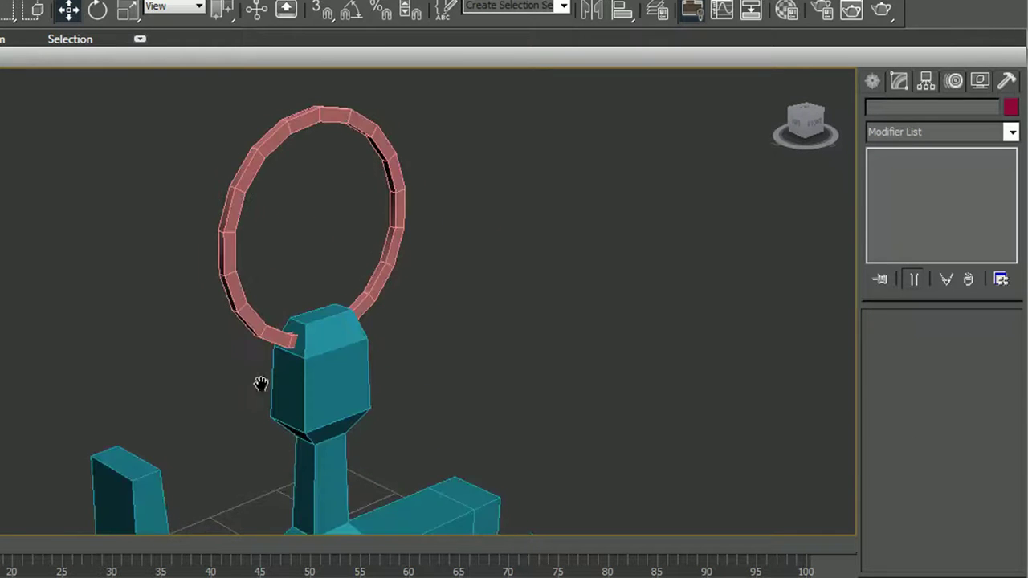
scroll(259, 444, down, 8)
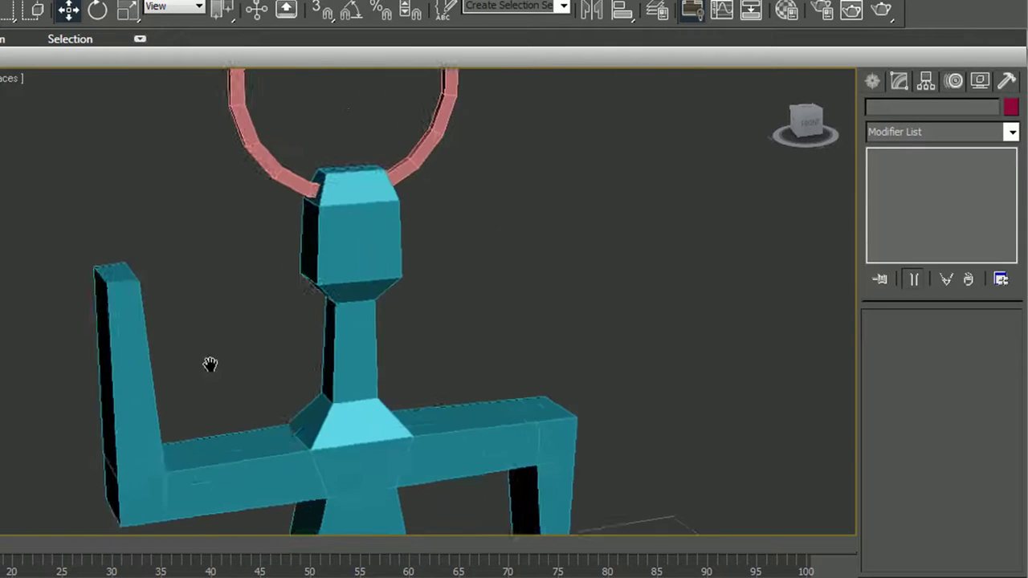
scroll(220, 389, down, 4)
middle_drag(221, 389, 251, 271)
alt+middle_drag(262, 369, 214, 397)
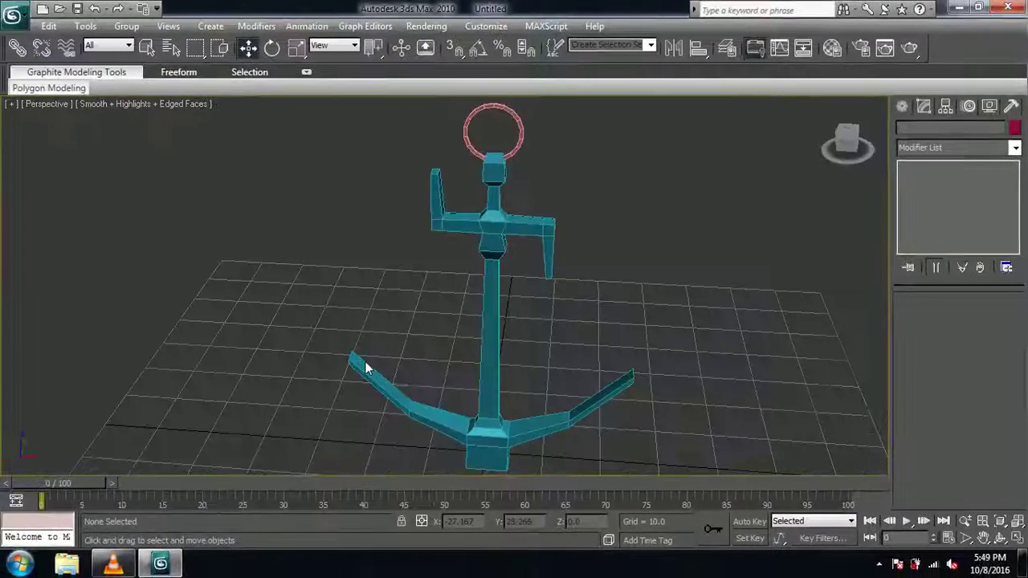
drag(559, 106, 511, 152)
click(582, 250)
alt+middle_drag(582, 250, 491, 332)
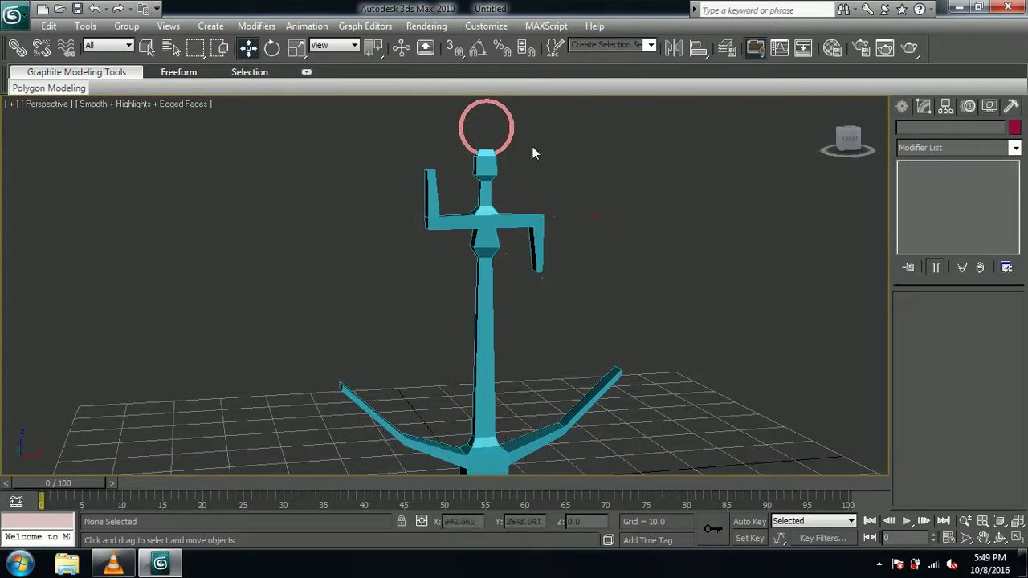
Step: Scale the ring down uniformly, keep it seated on the anchor's head, and deselect it
click(511, 130)
click(296, 47)
middle_drag(480, 150, 486, 211)
drag(487, 165, 472, 197)
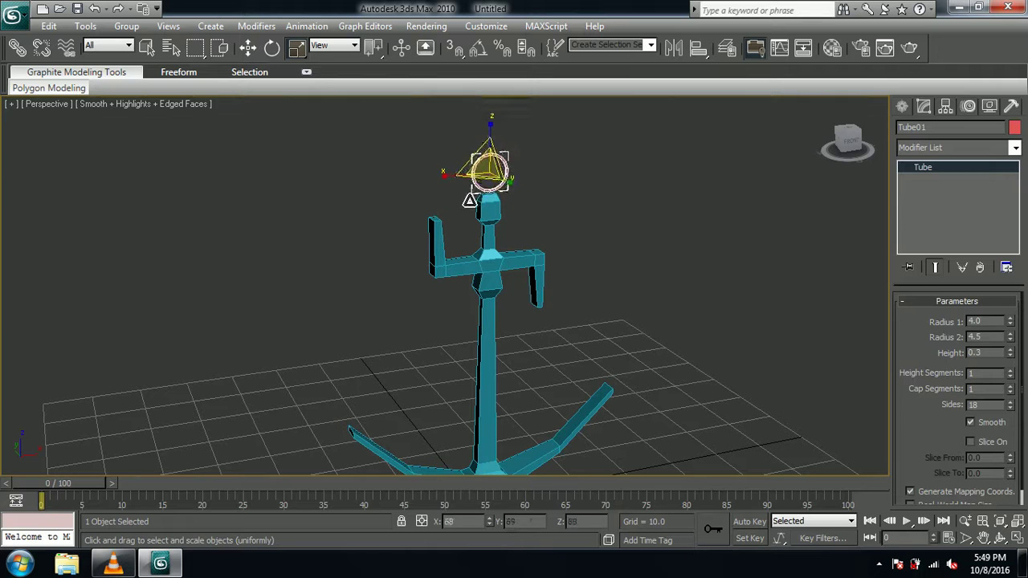
drag(484, 163, 500, 145)
click(247, 48)
click(594, 168)
Step: Select the bottom polygon of the anchor's base block and raise it along Z to about 4.13
middle_drag(520, 412, 499, 286)
mouse_move(444, 354)
alt+middle_down()
mouse_move(505, 354)
mouse_move(456, 339)
alt+middle_up()
click(456, 338)
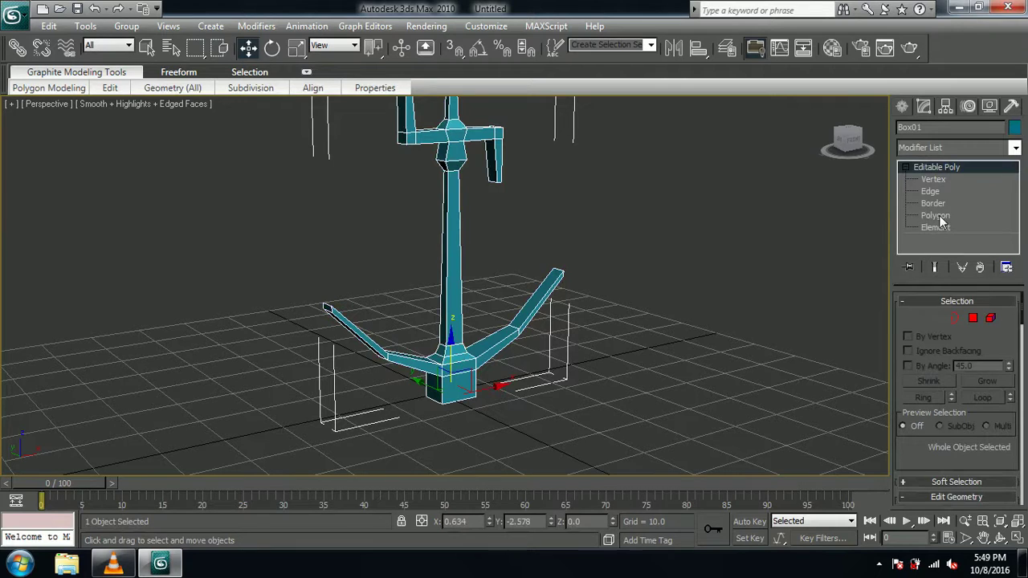
click(936, 215)
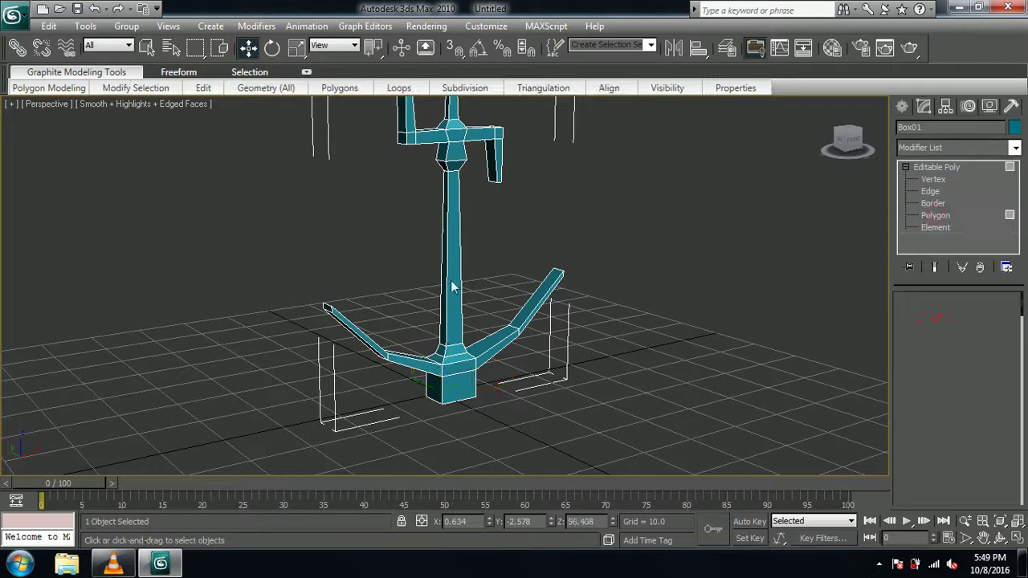
alt+middle_drag(401, 380, 495, 230)
scroll(496, 229, up, 5)
click(599, 390)
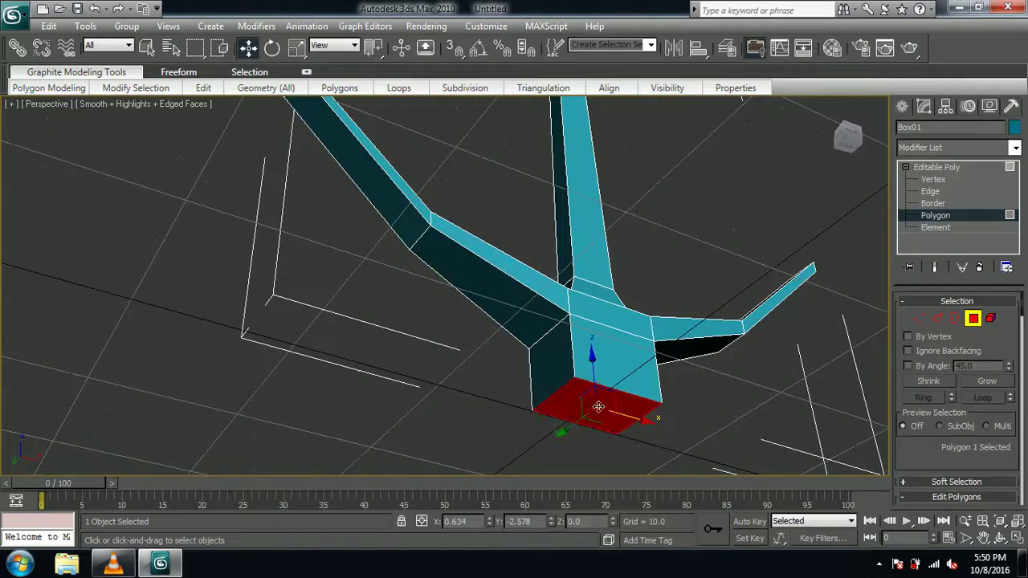
scroll(940, 323, down, 5)
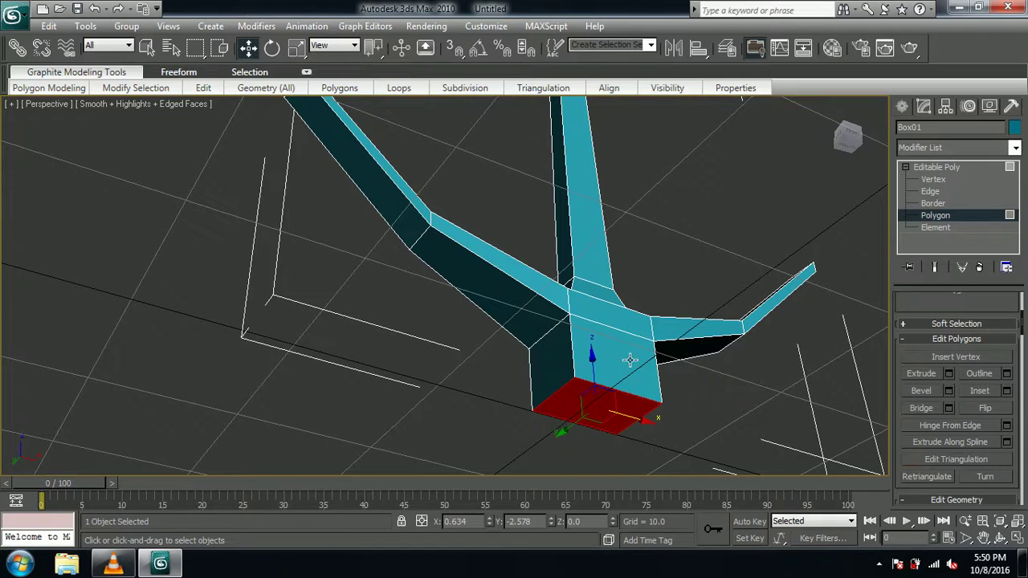
drag(591, 360, 600, 312)
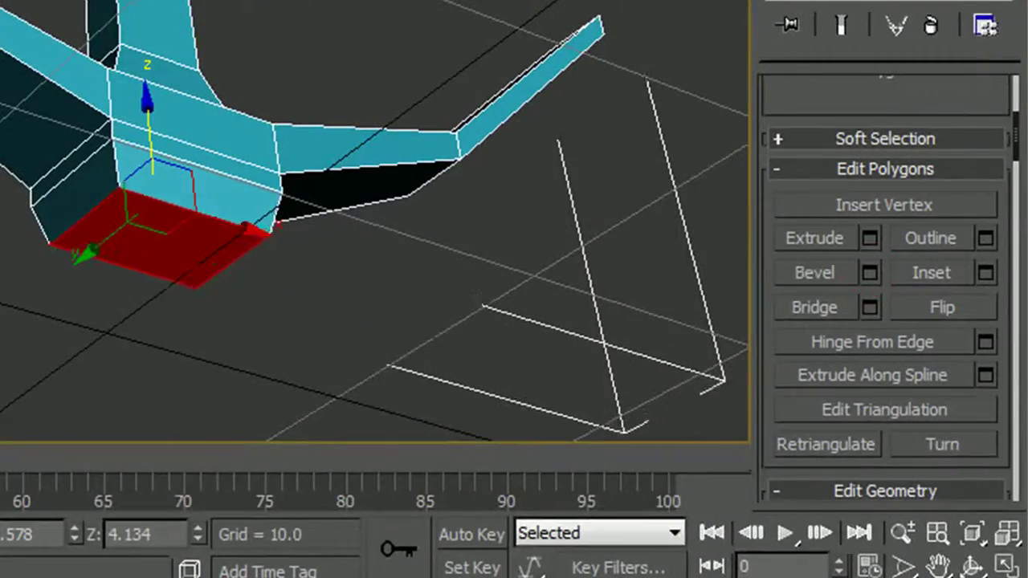
Step: Bevel the base's bottom polygon into a tapered point with height 4.3 and outline amount -2.0
drag(181, 170, 181, 138)
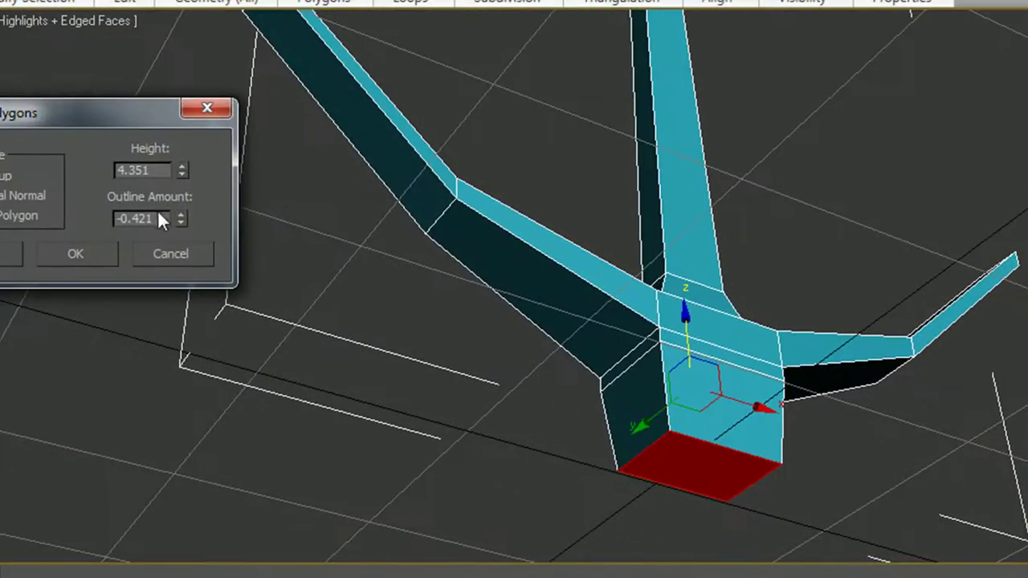
drag(182, 222, 173, 377)
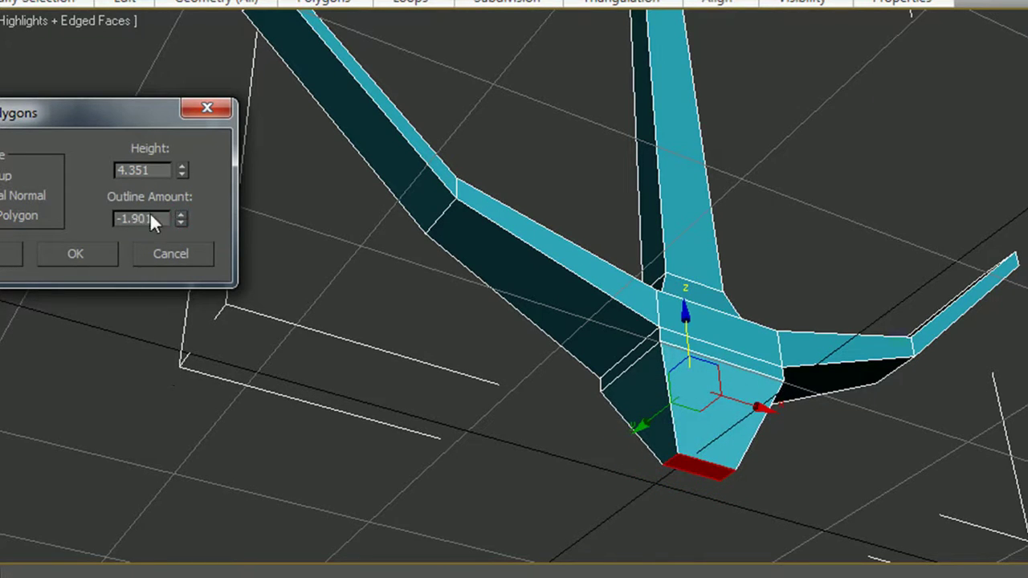
drag(159, 215, 135, 218)
key(Return)
drag(152, 175, 134, 177)
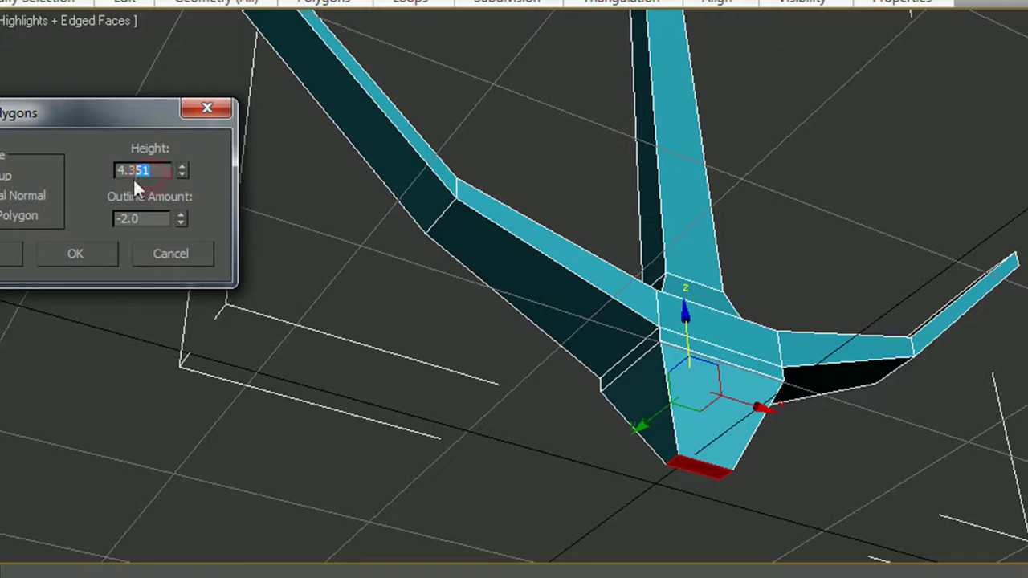
key(BackSpace)
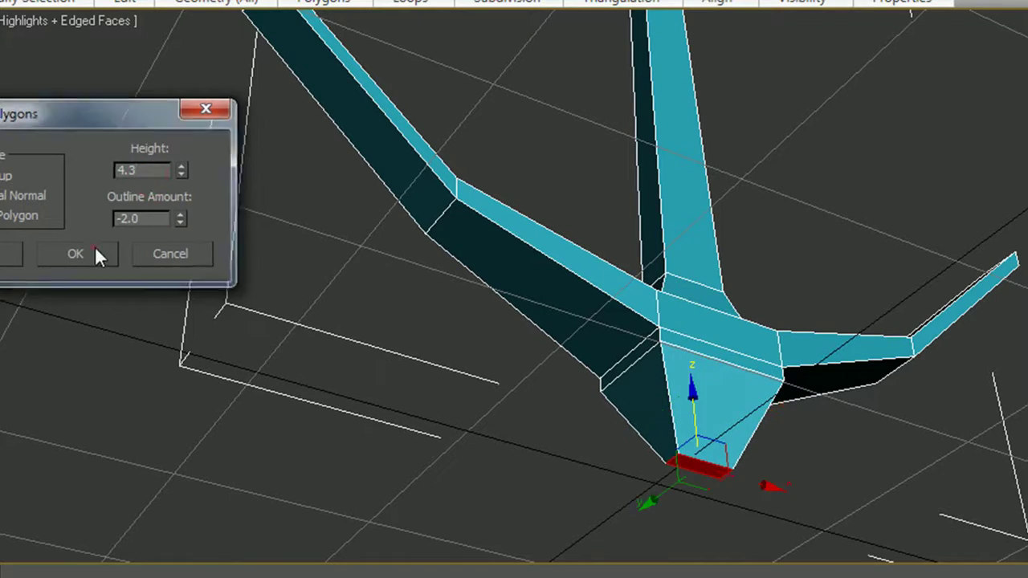
click(75, 254)
Step: Scale the tip polygon beneath the base to about 79 percent along X, then leave polygon editing and deselect the anchor
alt+middle_drag(252, 349, 165, 161)
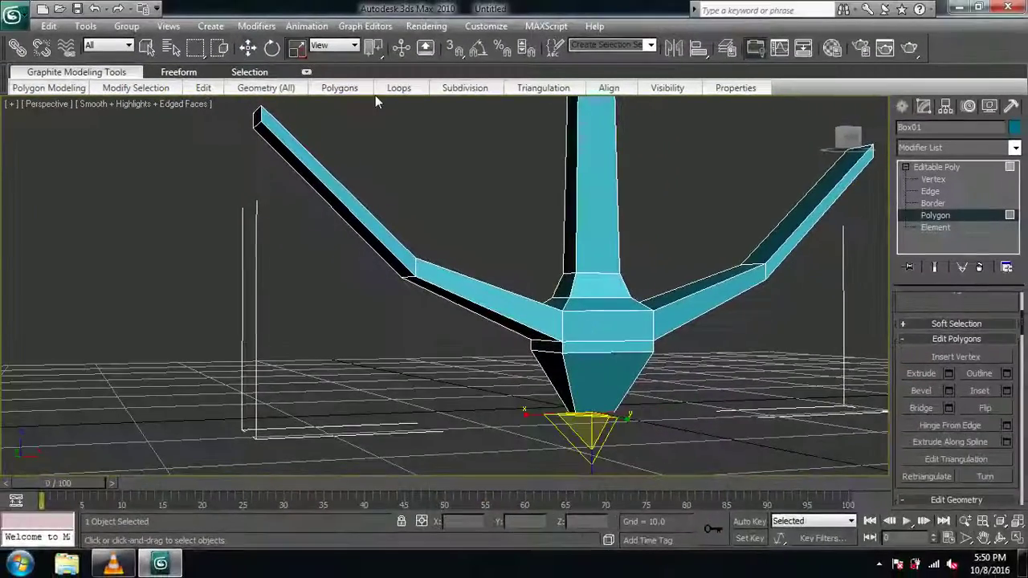
alt+middle_drag(649, 361, 640, 269)
drag(530, 373, 545, 379)
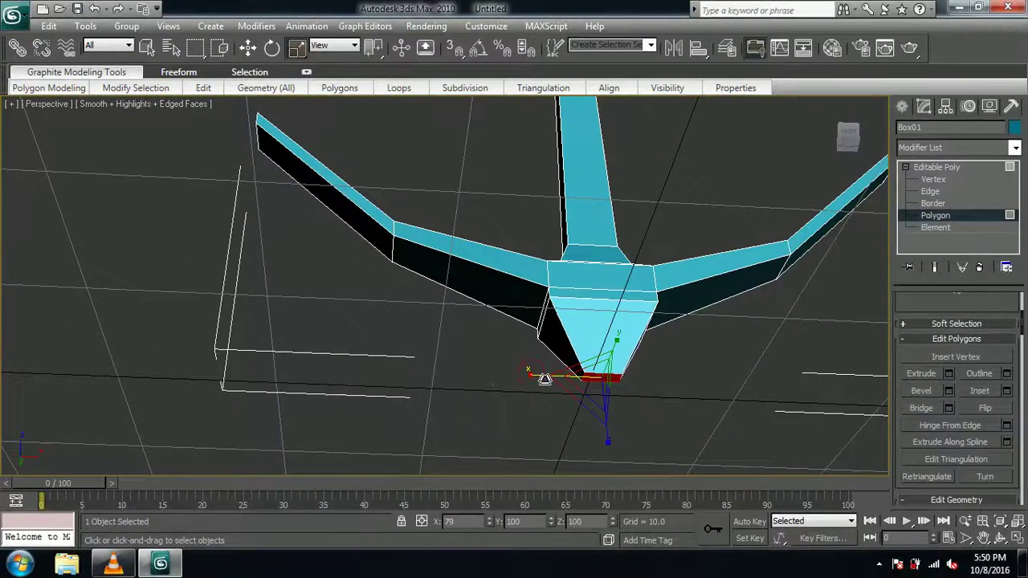
click(698, 225)
alt+middle_drag(608, 268, 455, 328)
click(970, 170)
click(716, 341)
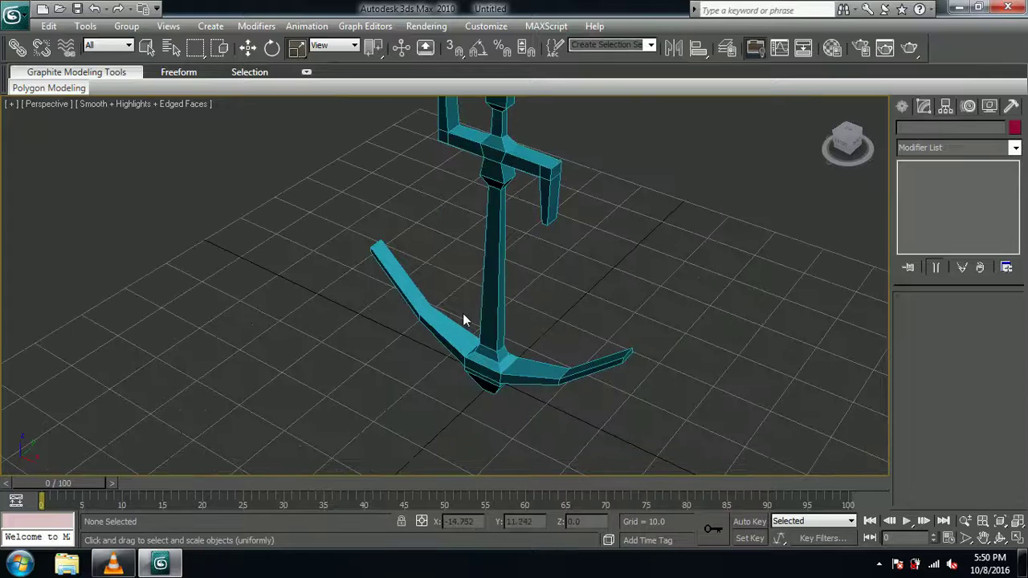
alt+middle_drag(463, 314, 516, 299)
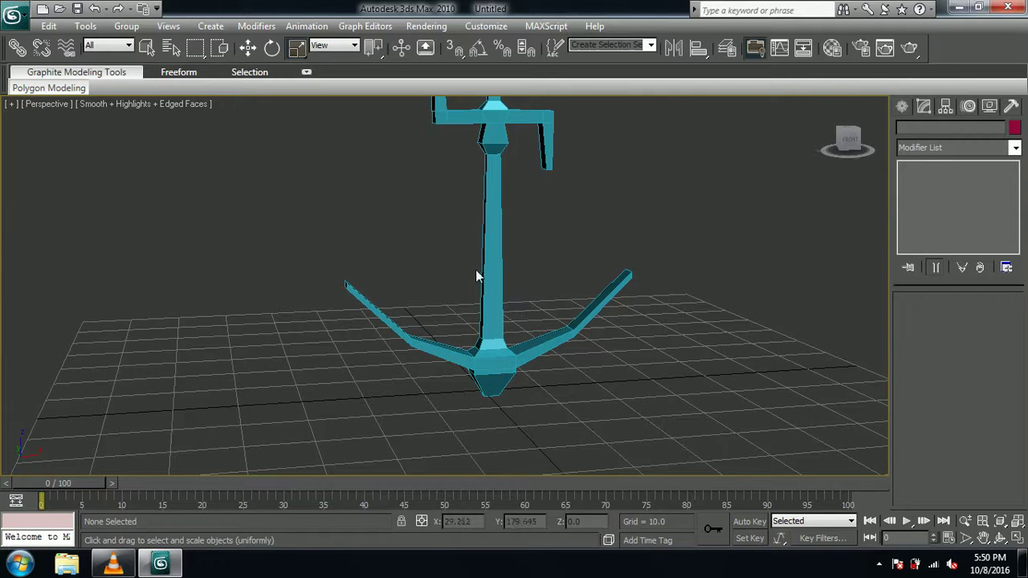
middle_drag(331, 181, 348, 423)
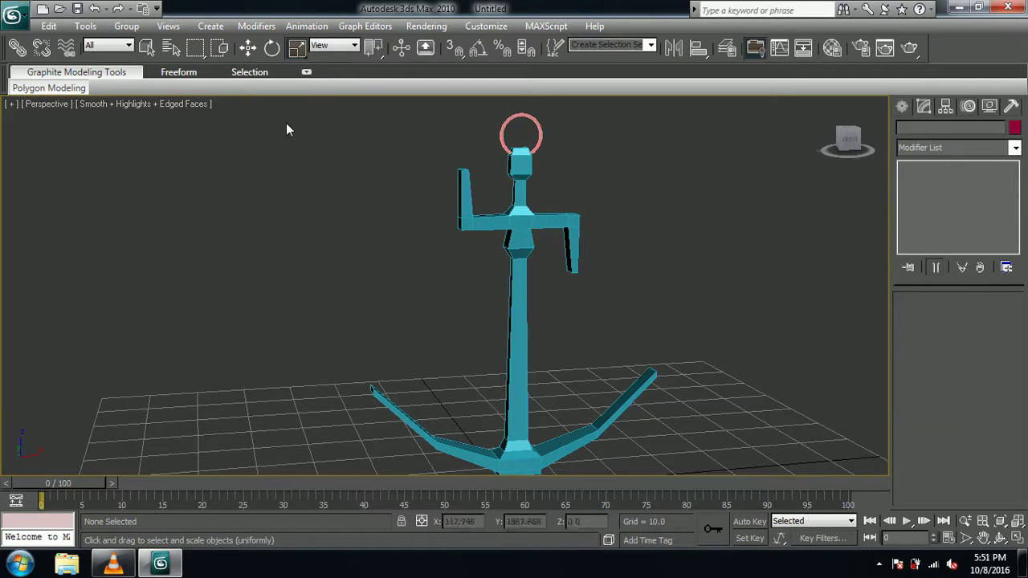
click(9, 16)
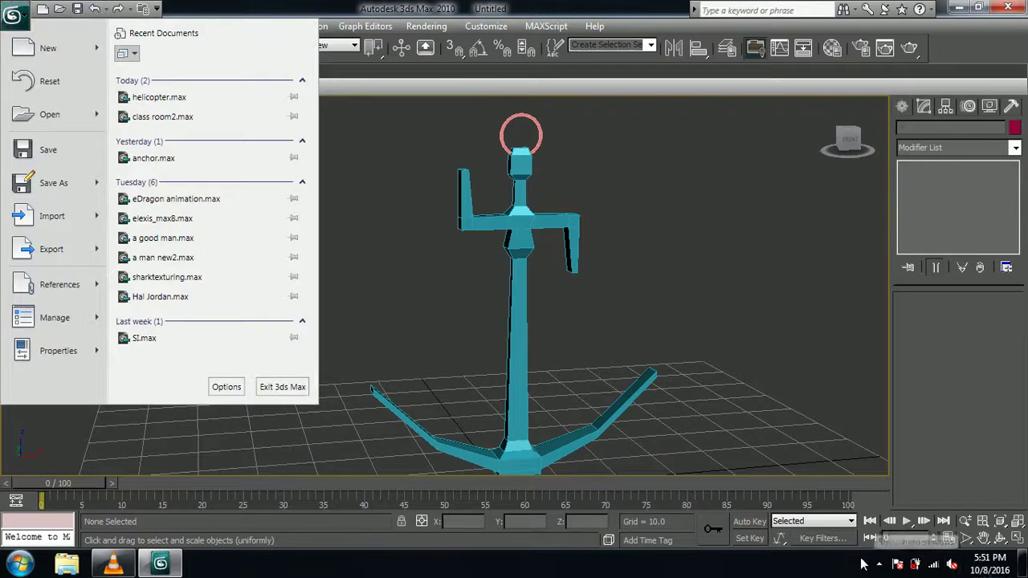
click(879, 565)
click(902, 463)
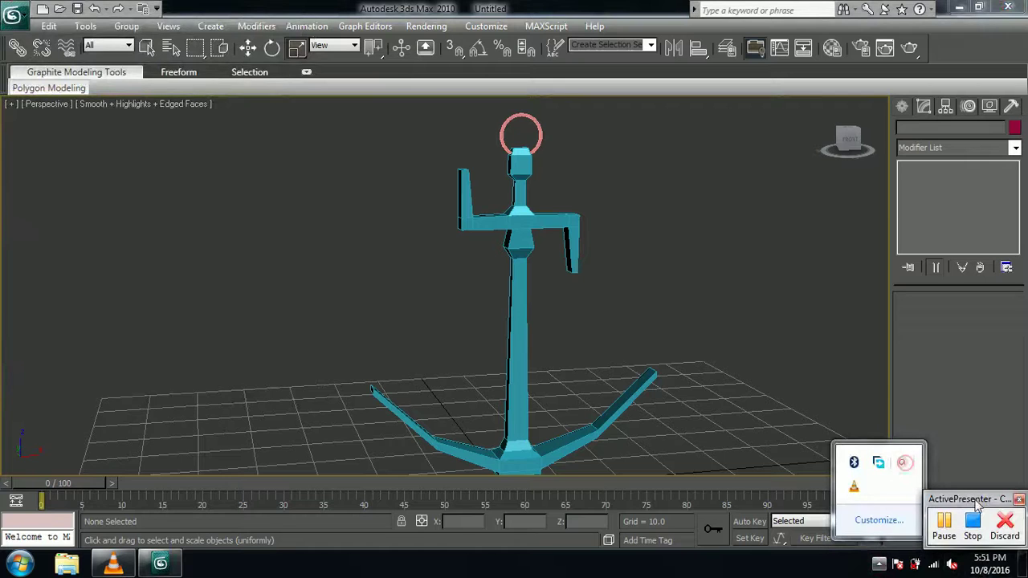